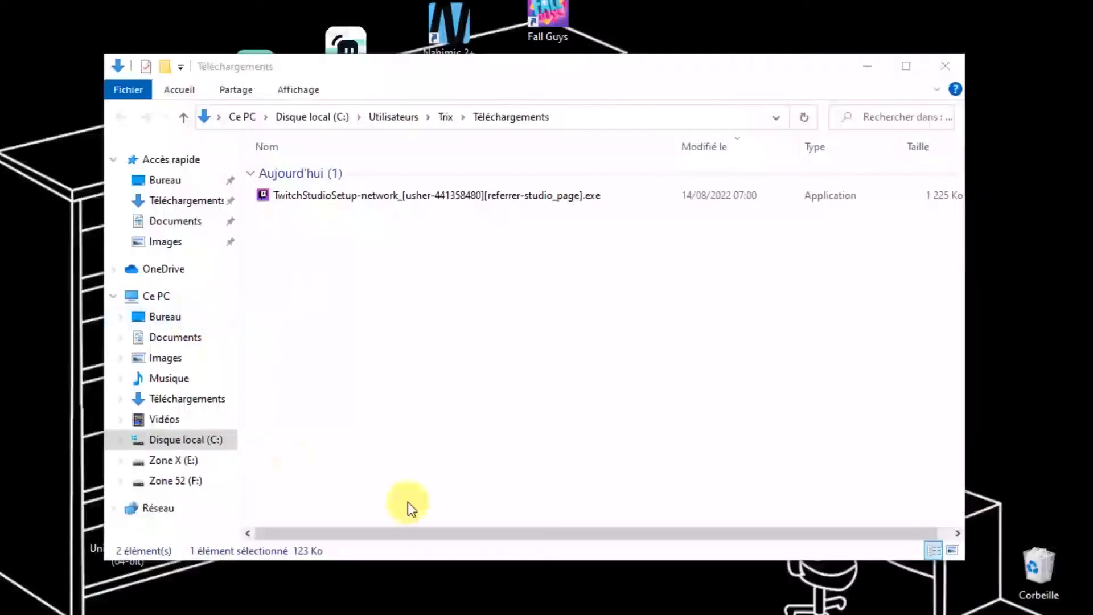
Launch the downloaded Twitch Studio installer and open its installation location settings
left_click(433, 197)
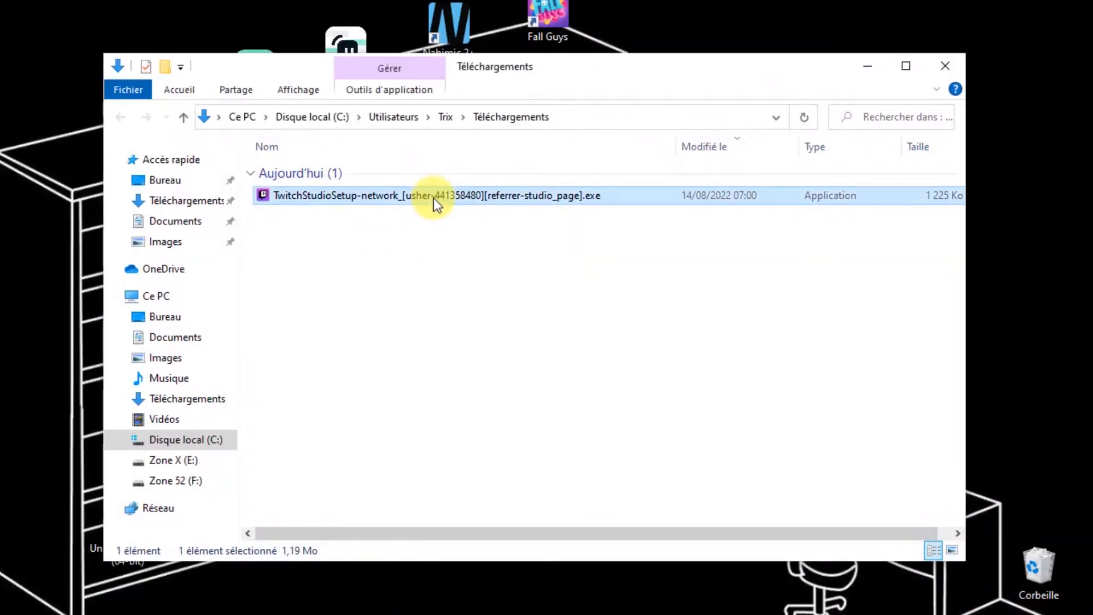
double_click(377, 195)
left_click(617, 419)
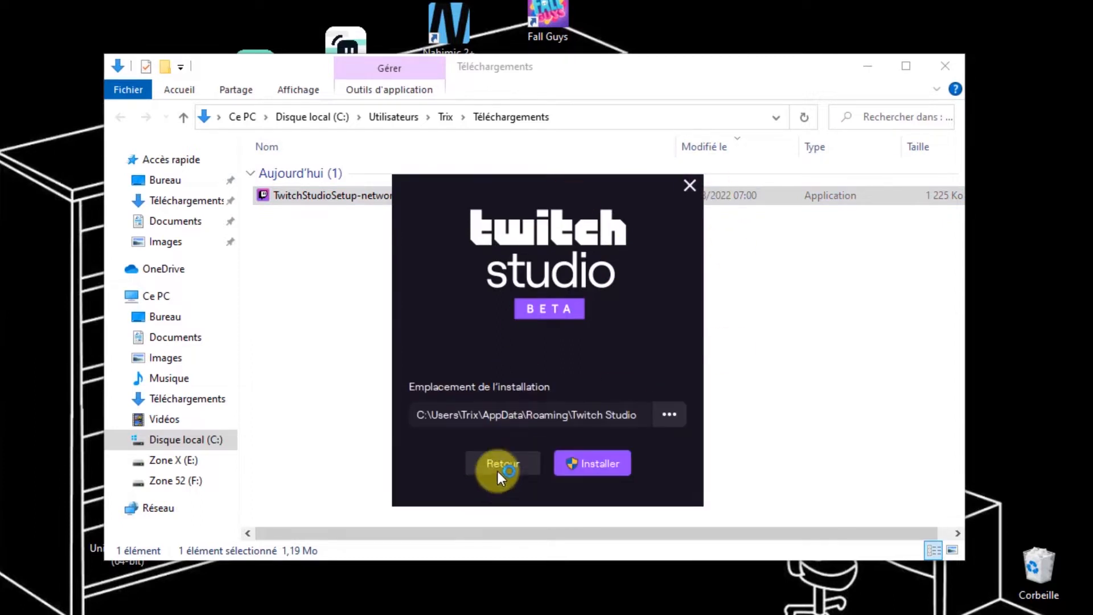
Set the installation location to the Programmes folder on Disque local (C:) and install Twitch Studio
left_click(670, 415)
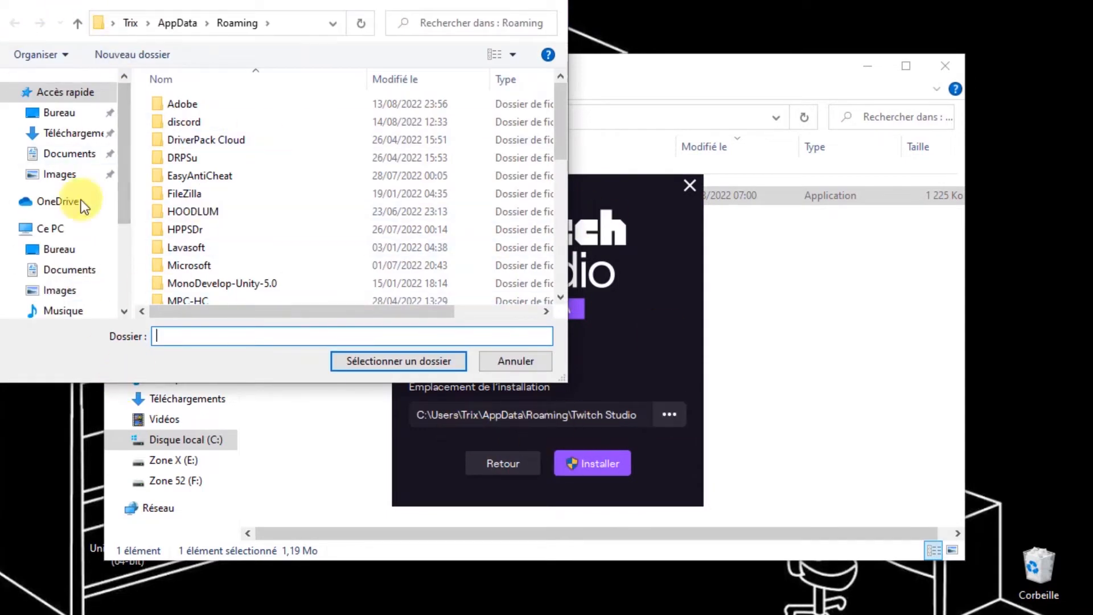
scroll(24, 244, "down", 2)
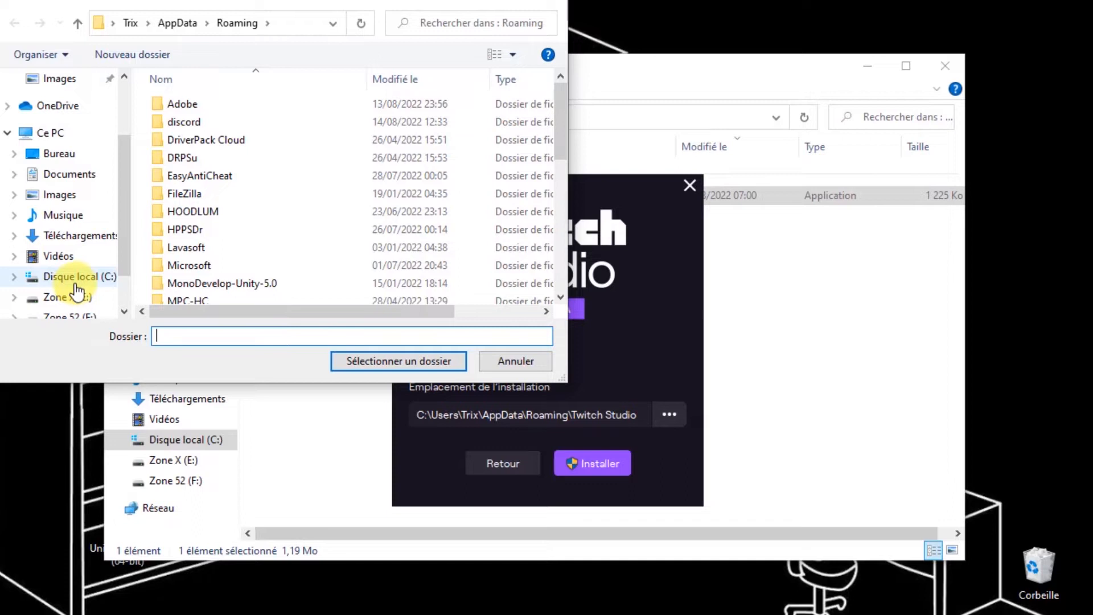
left_click(76, 278)
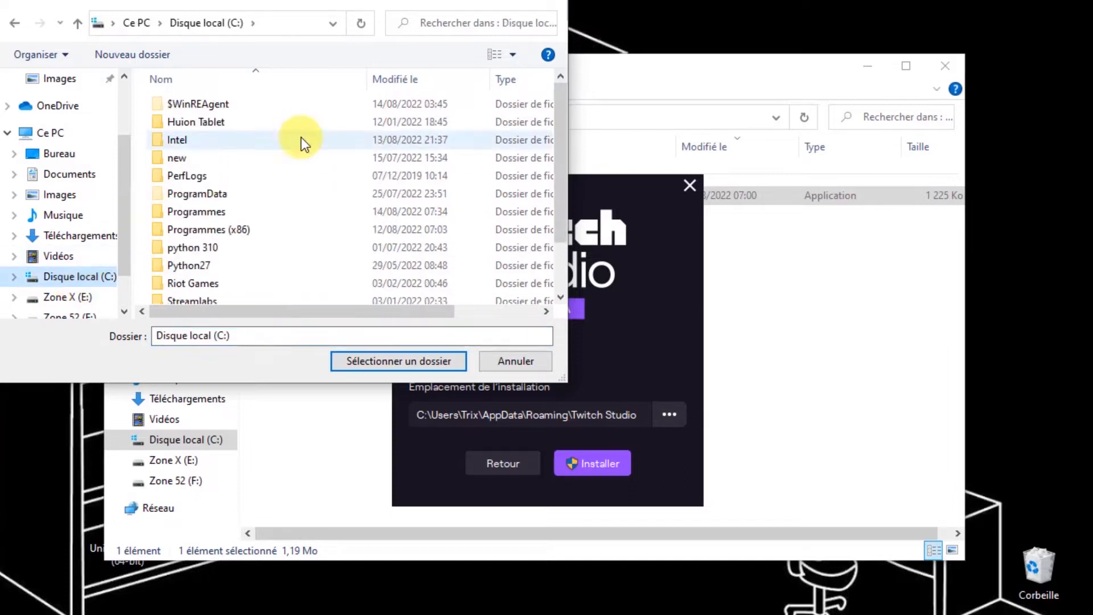
double_click(225, 212)
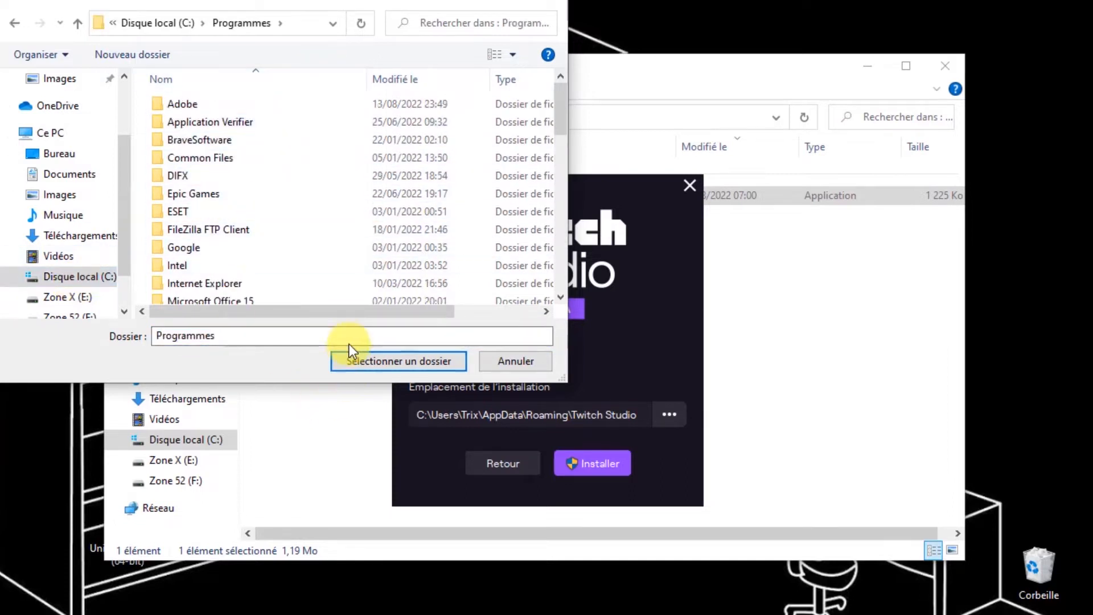
left_click(393, 359)
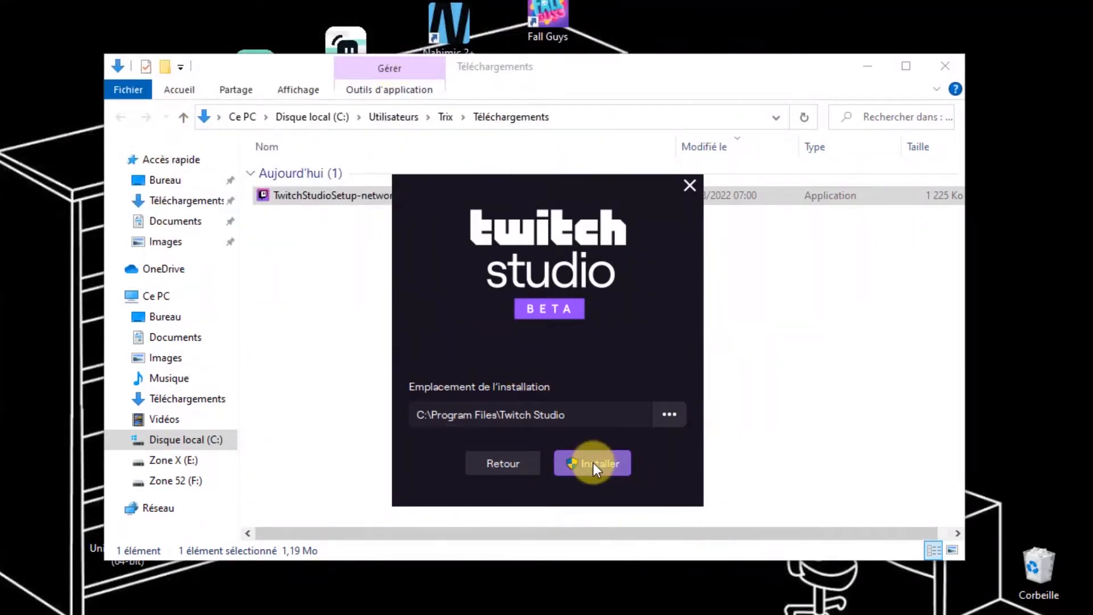
left_click(593, 463)
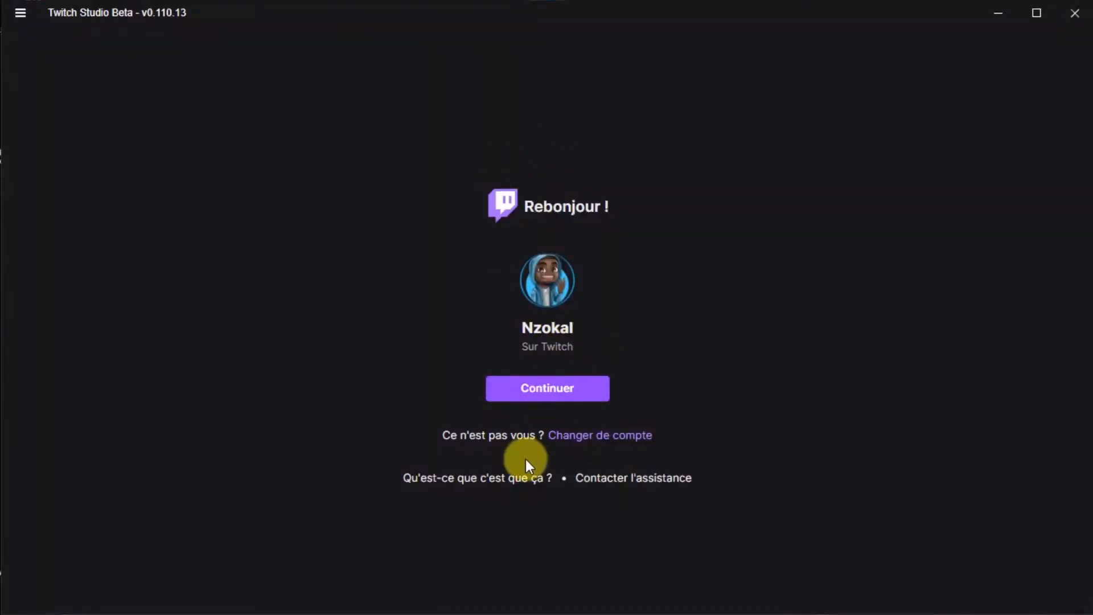
Sign in with the existing Twitch account, activating the device and authorizing Twitch Studio to access the account
left_click(570, 394)
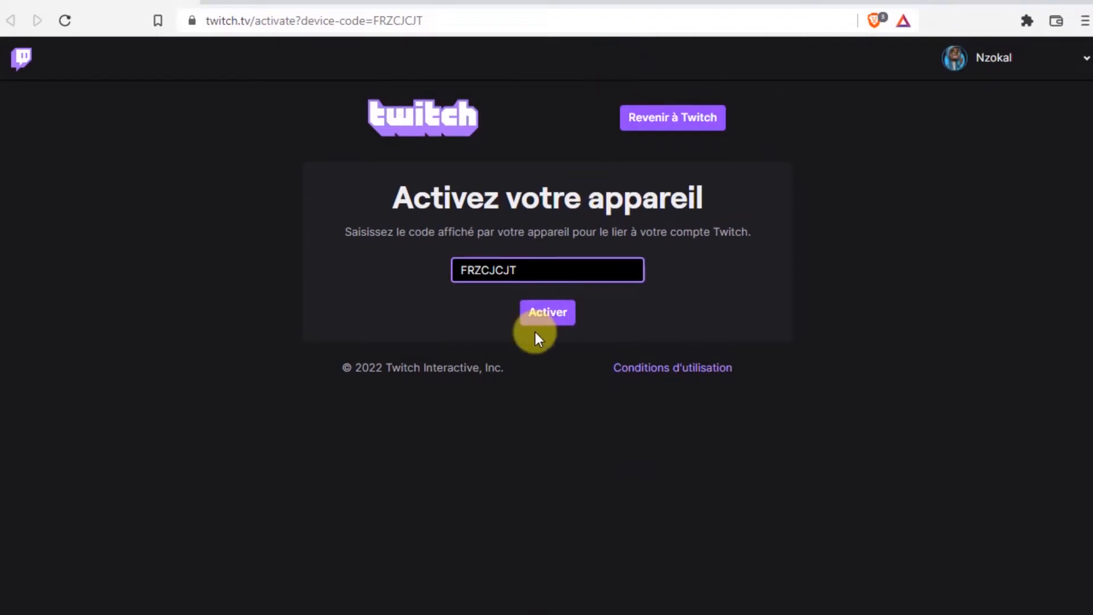
left_click(552, 316)
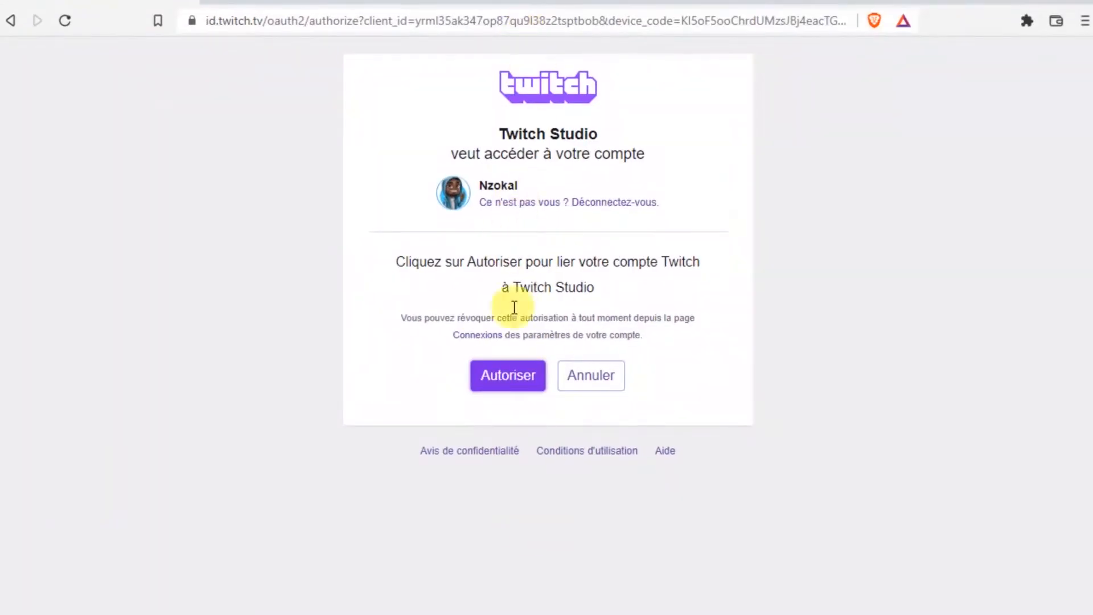
left_click(509, 379)
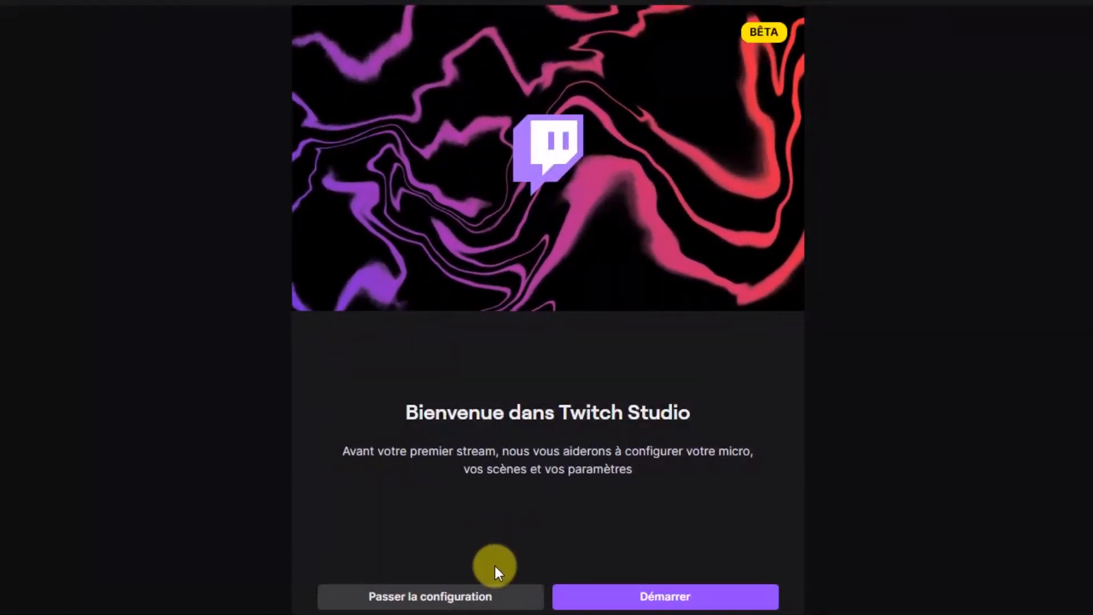
Start the guided setup and select Microphone (Realtek High Definition Audio) as the streaming microphone
left_click(732, 598)
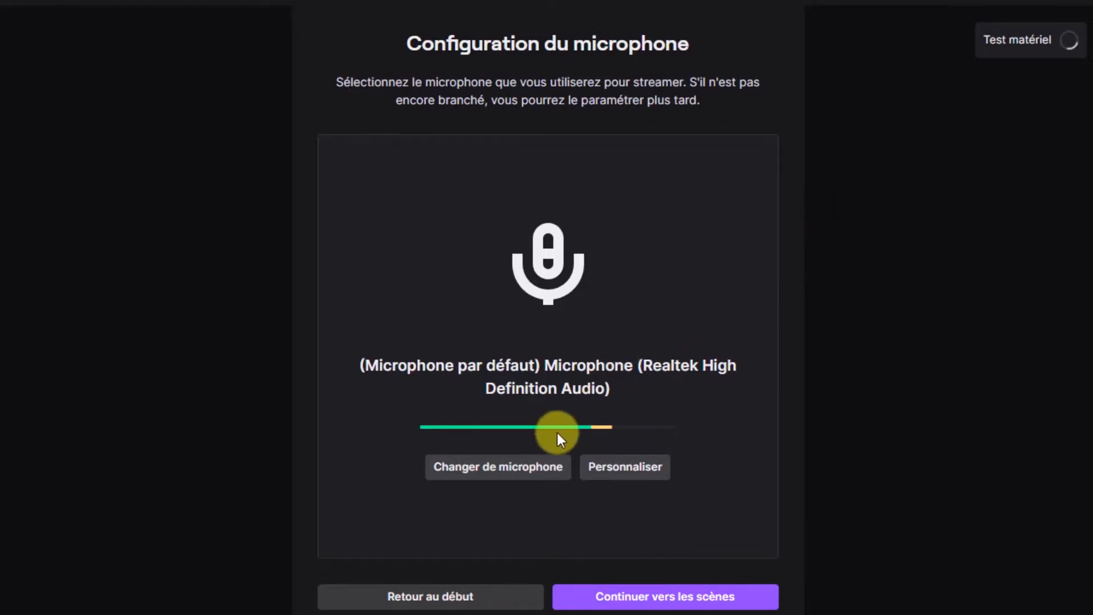
left_click(503, 471)
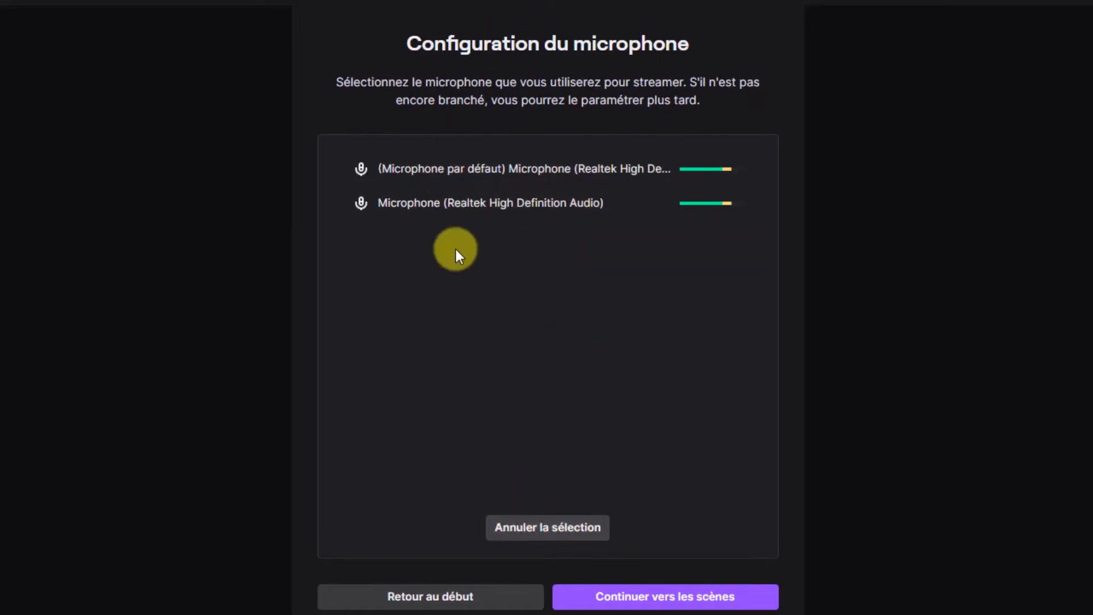
left_click(476, 206)
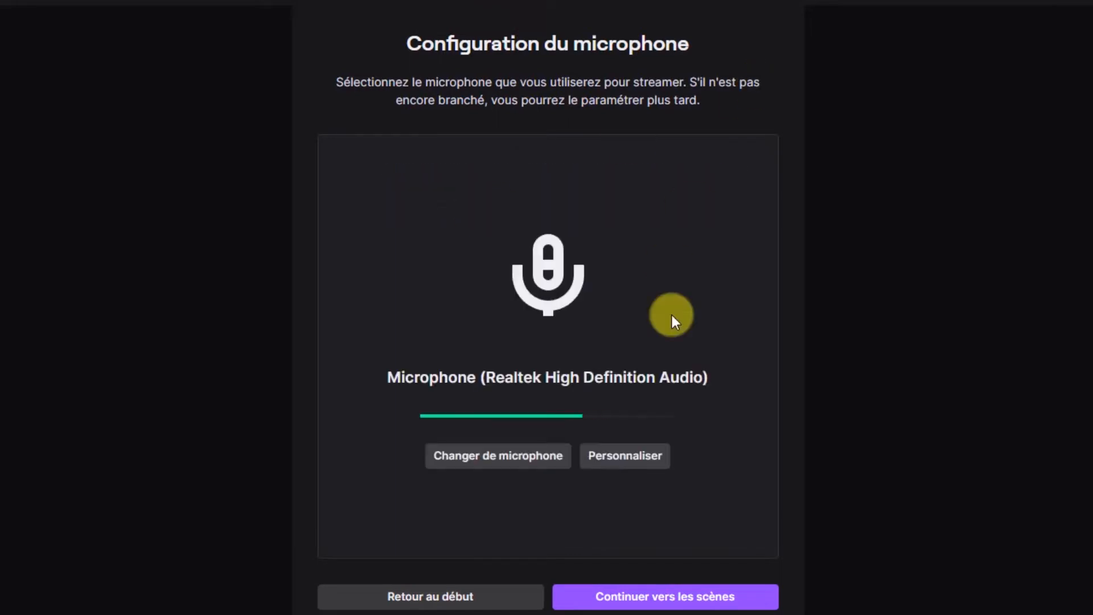
Review the microphone's volume level and noise filter options and keep them as they are
left_click(623, 459)
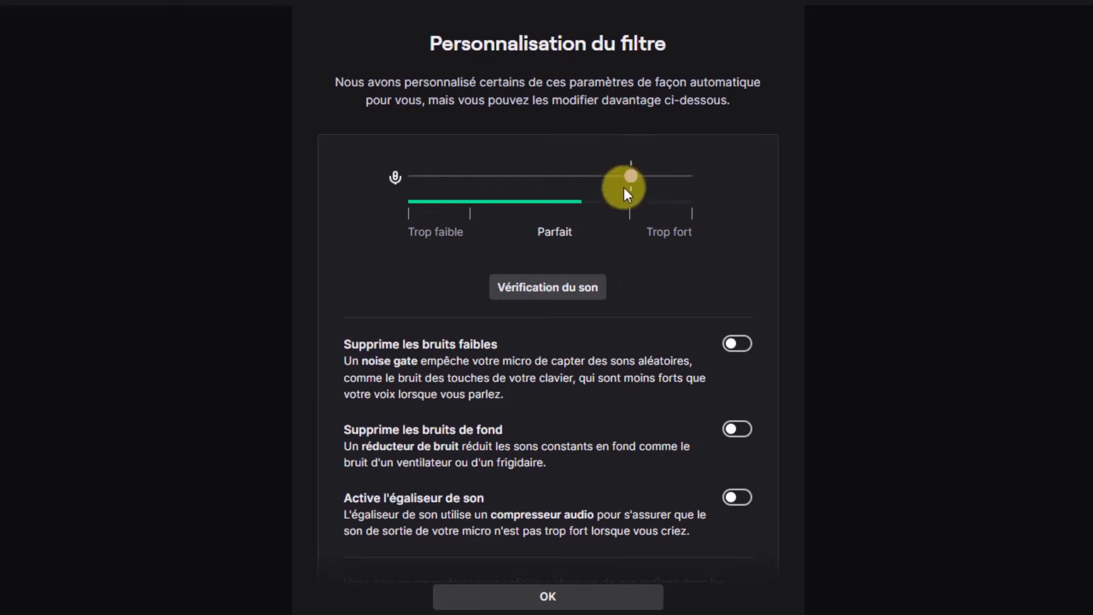
mouse_move(631, 177)
left_mouse_down()
mouse_move(586, 173)
mouse_move(678, 176)
mouse_move(631, 177)
left_mouse_up()
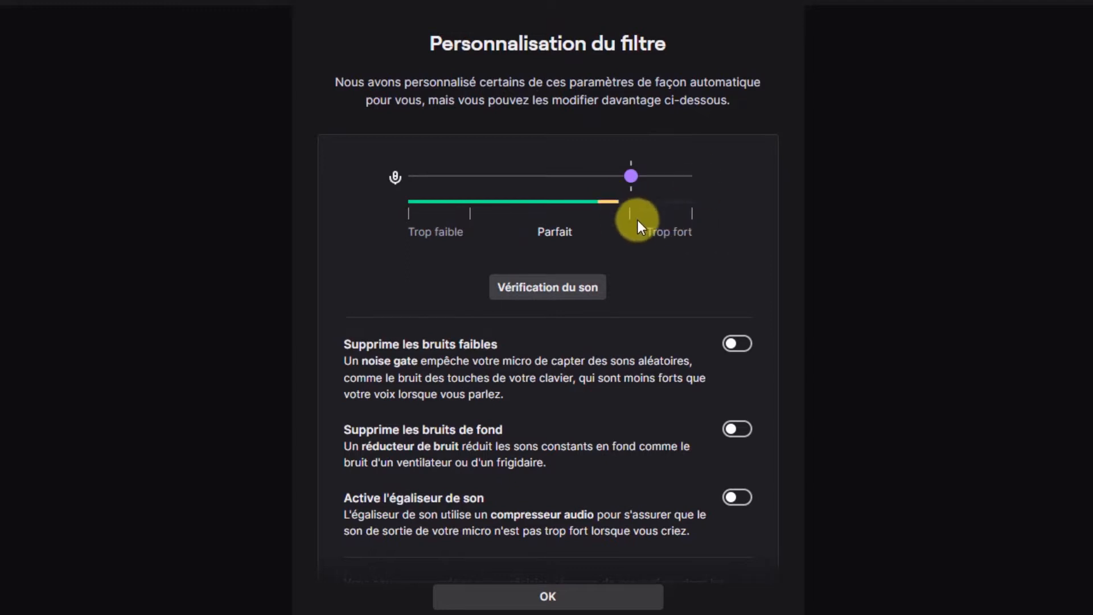
scroll(597, 271, "down", 2)
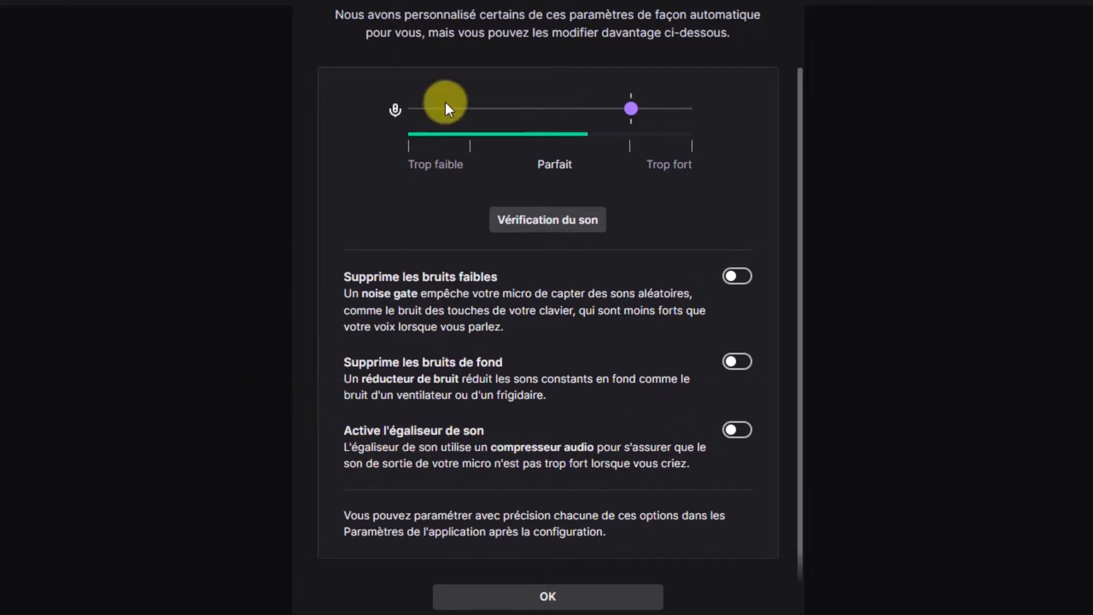
scroll(484, 210, "up", 2)
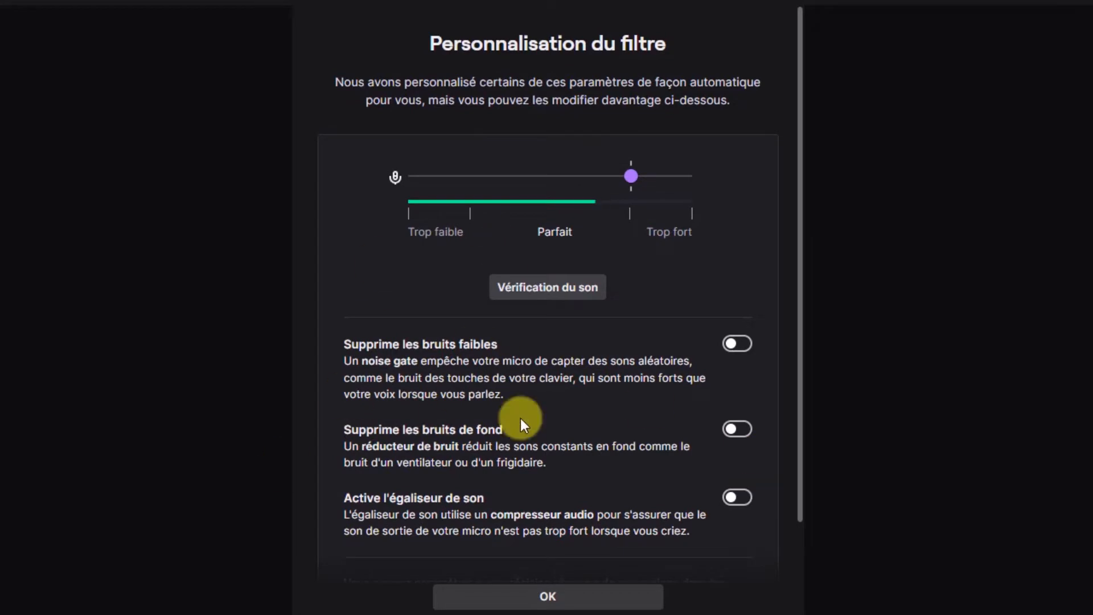
left_click(522, 594)
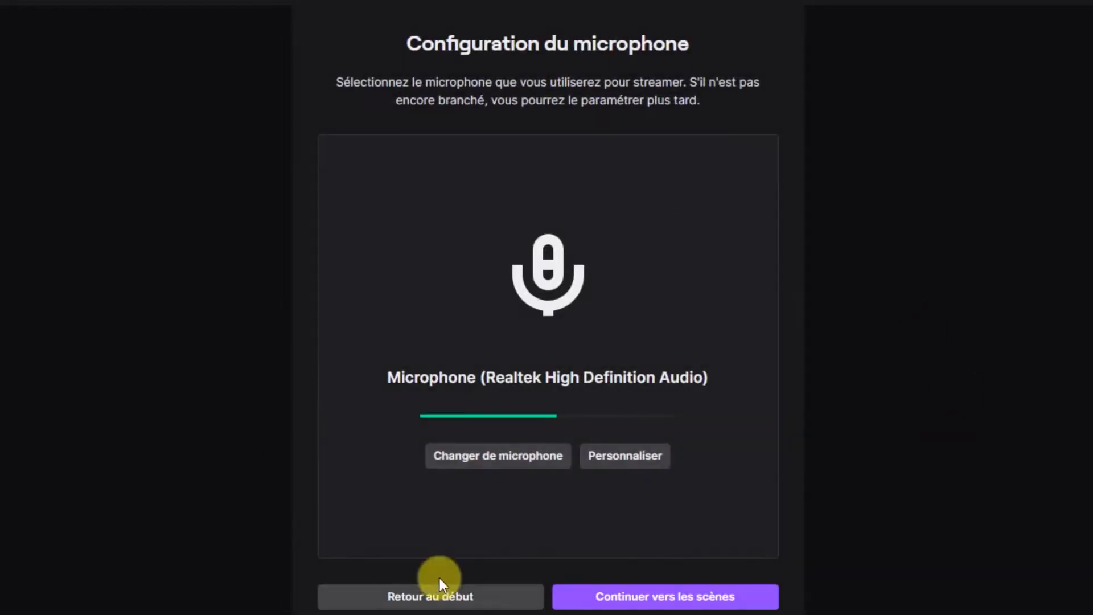
Continue past the default scenes and set the stream encoder preset to 720px60
left_click(641, 600)
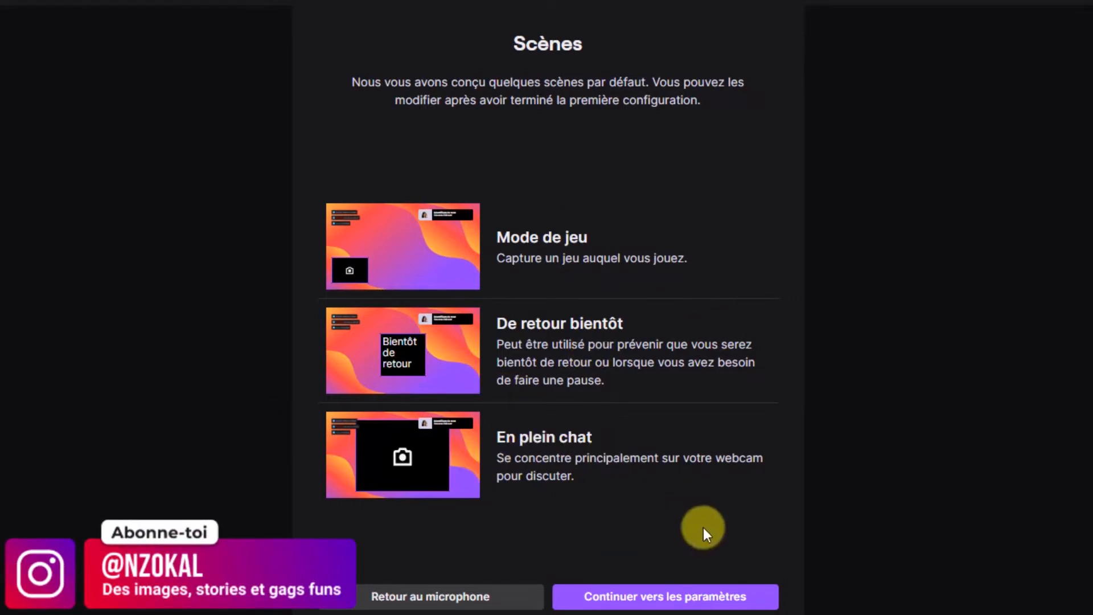
left_click(653, 603)
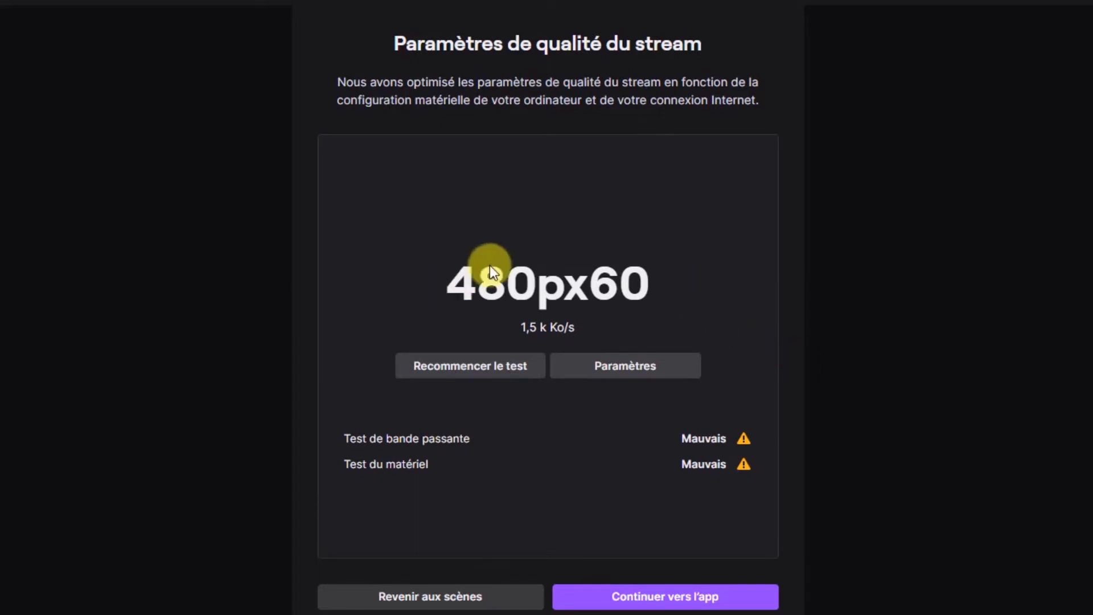
left_click(628, 370)
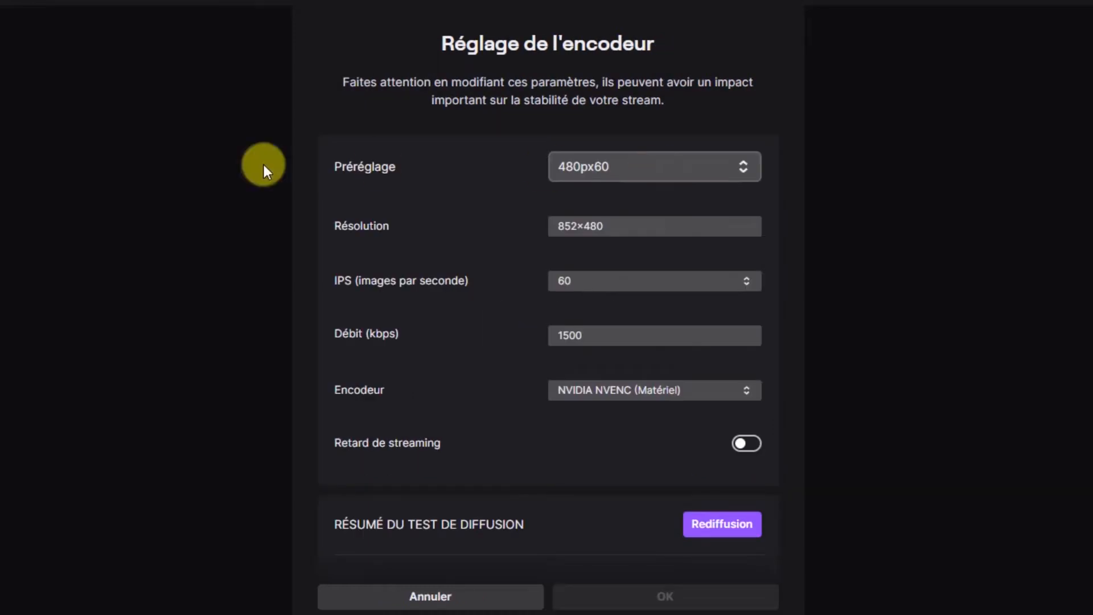
left_click(688, 164)
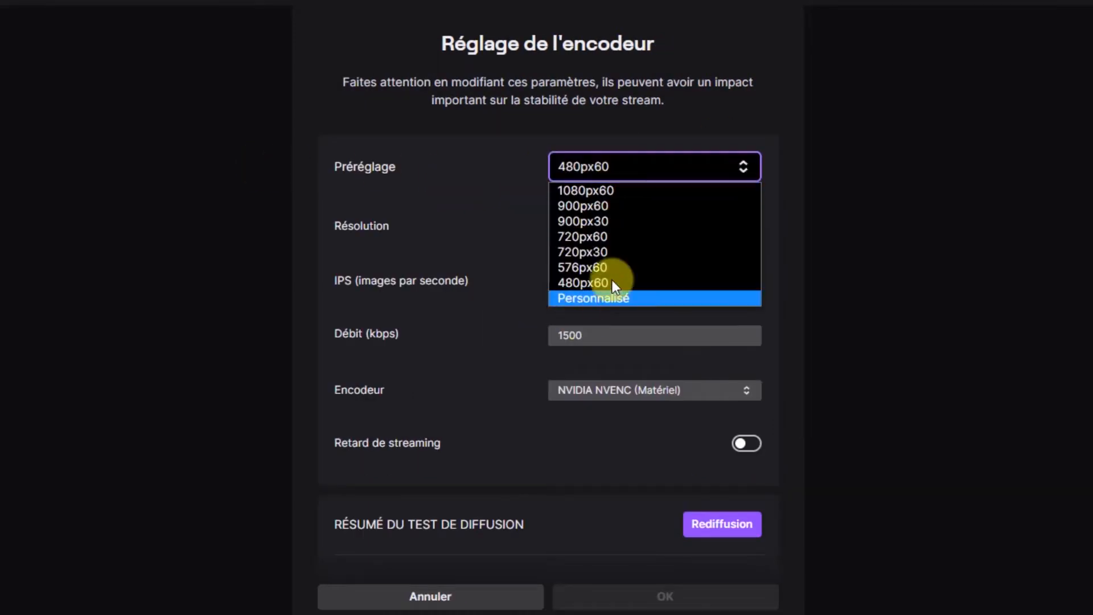
left_click(589, 189)
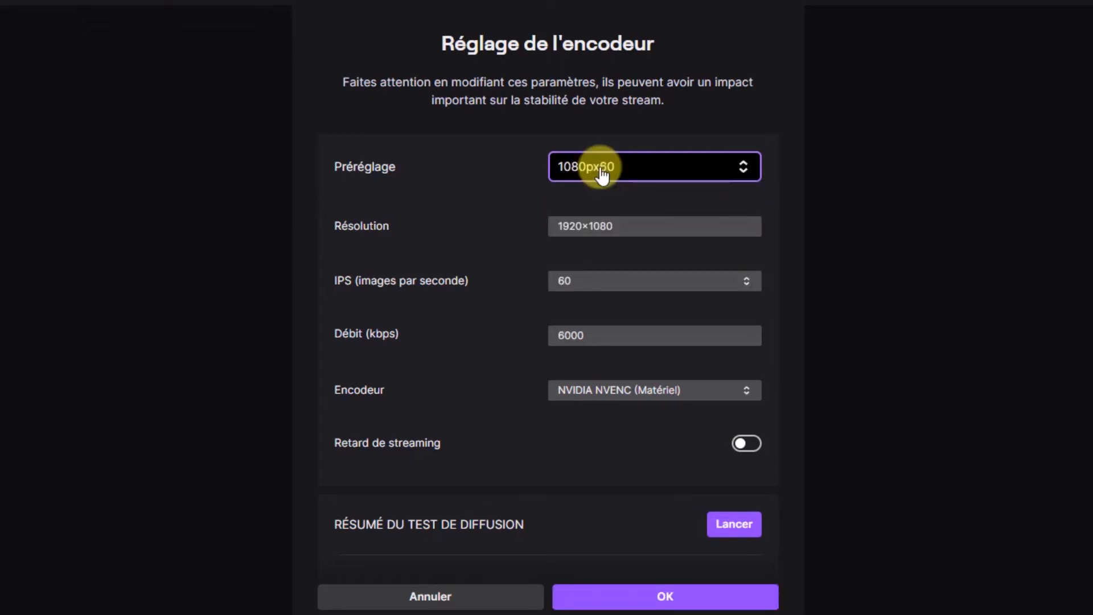
left_click(655, 174)
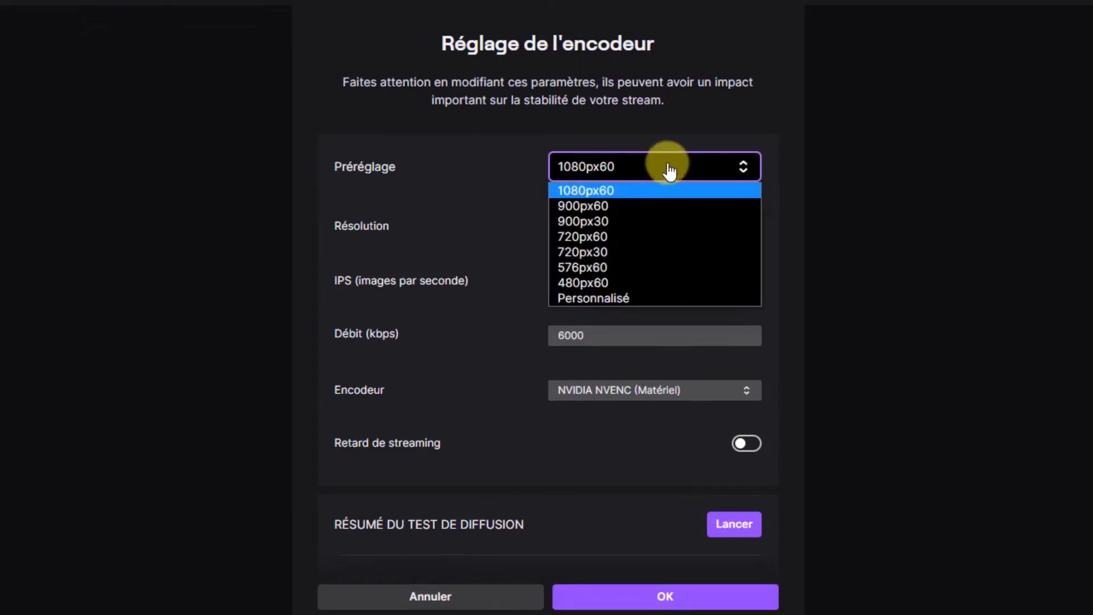
left_click(597, 237)
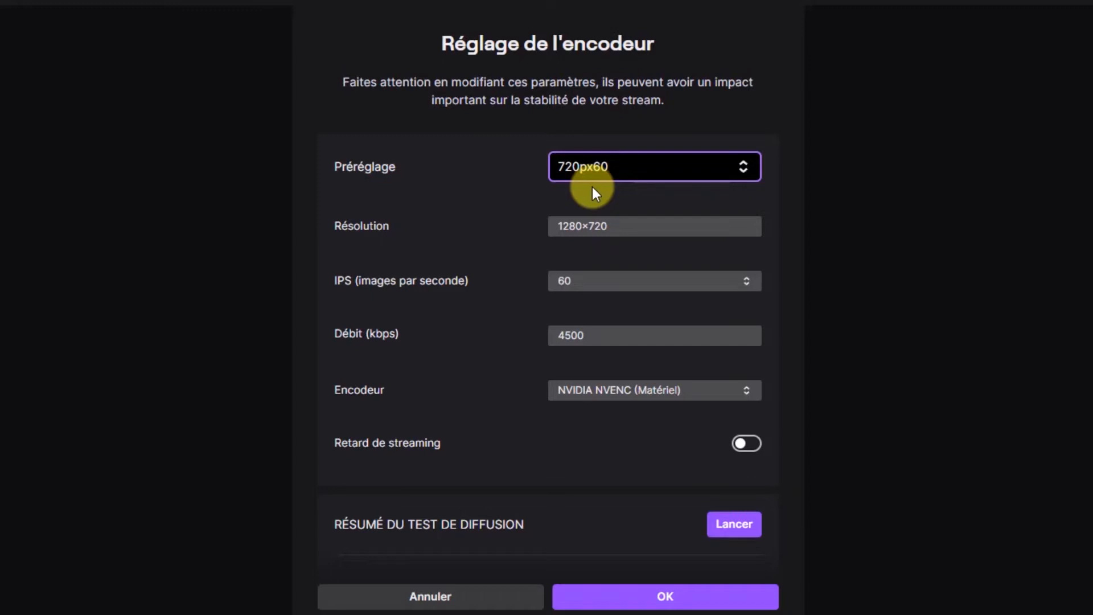
Examine the available resolutions and encoder types in the encoder settings
left_click(645, 234)
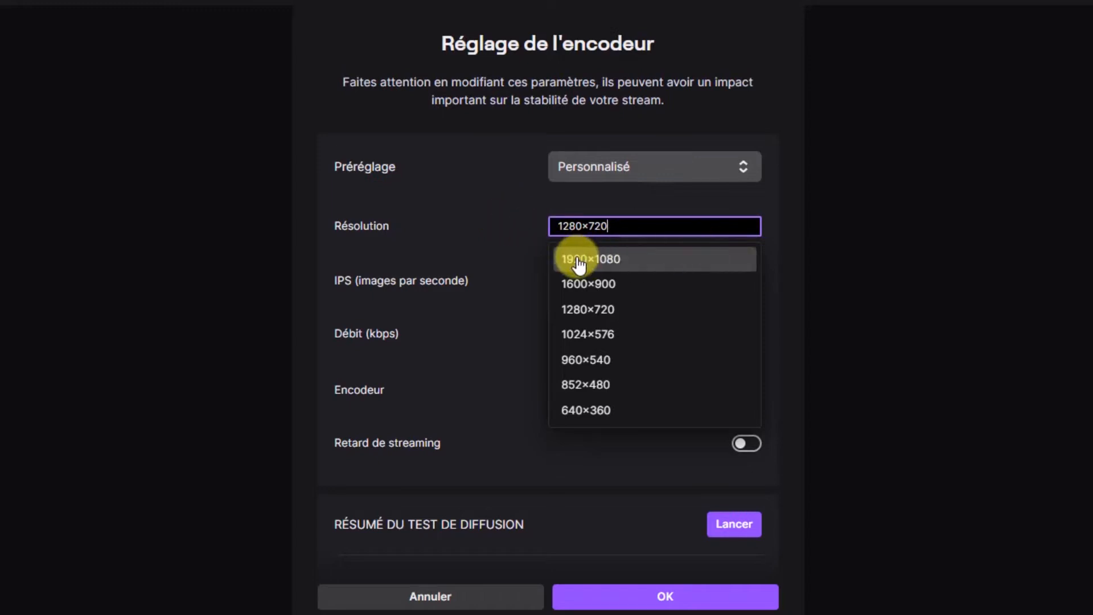
left_click(520, 206)
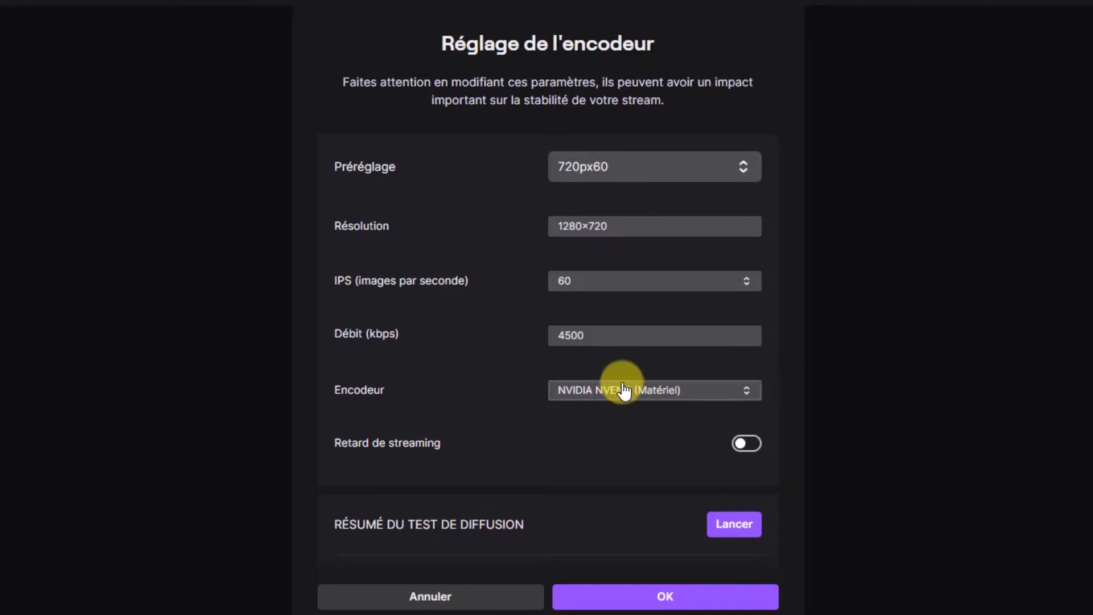
left_click(654, 391)
left_click(674, 392)
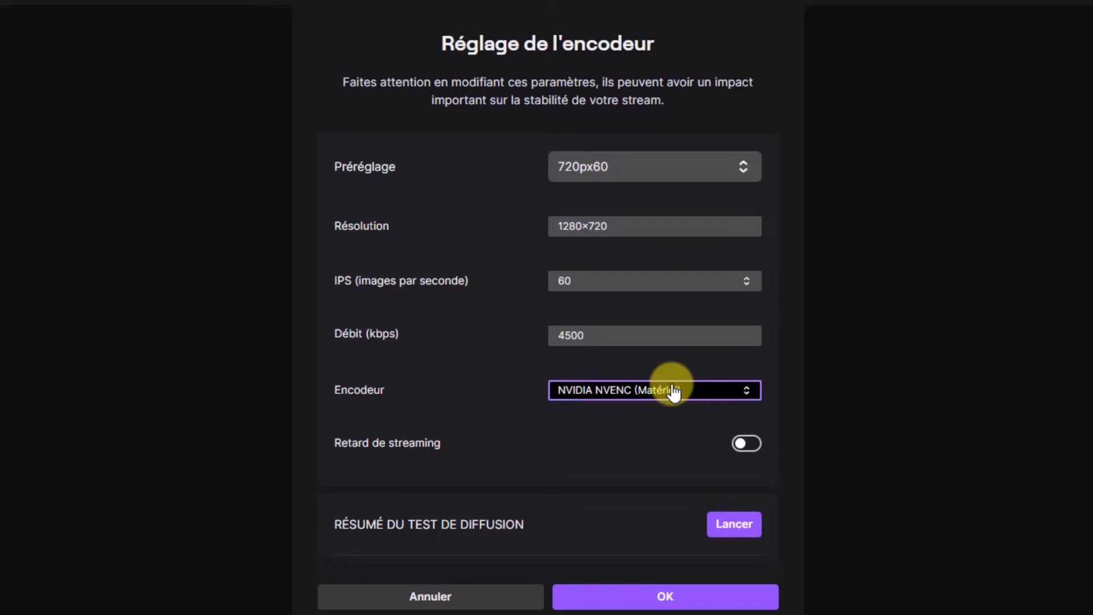
left_click(674, 392)
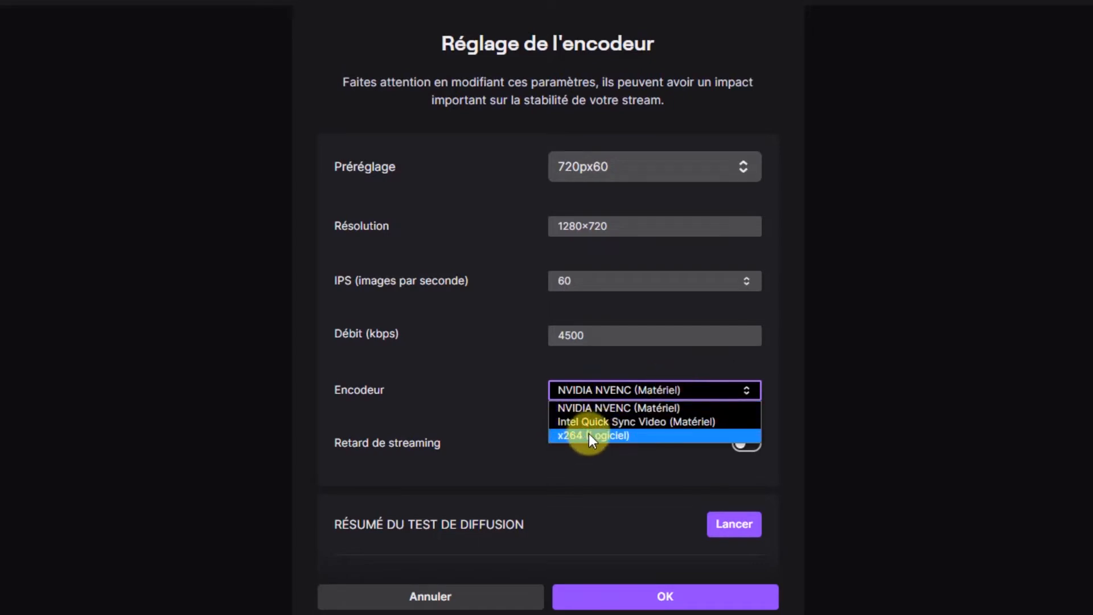
left_click(647, 393)
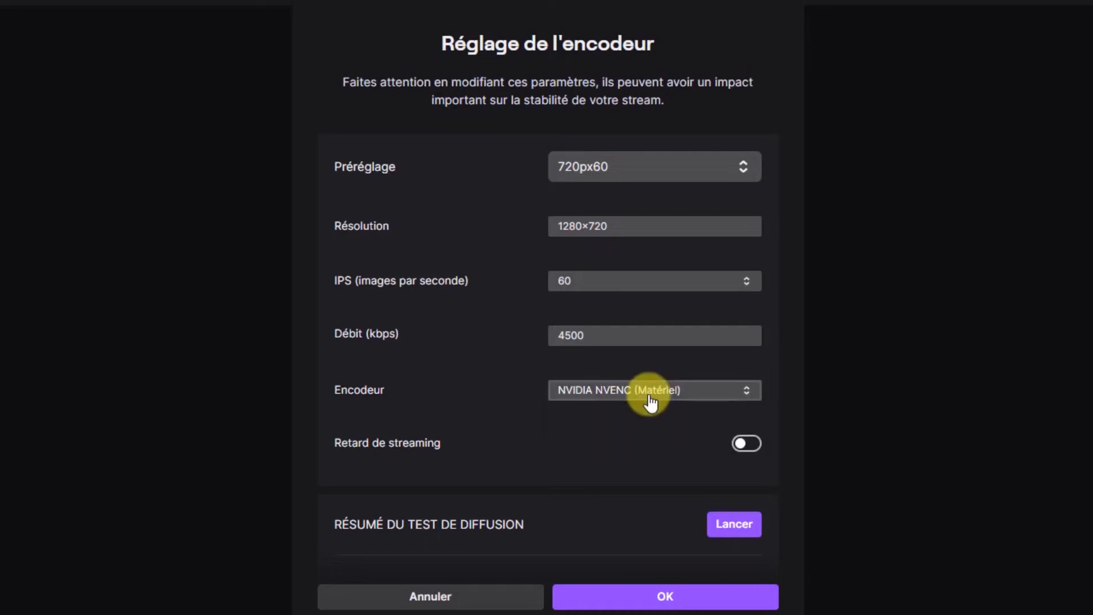
Try a streaming delay of 60 seconds and switch the delay off again
scroll(496, 432, "down", 2)
scroll(496, 433, "down", 2)
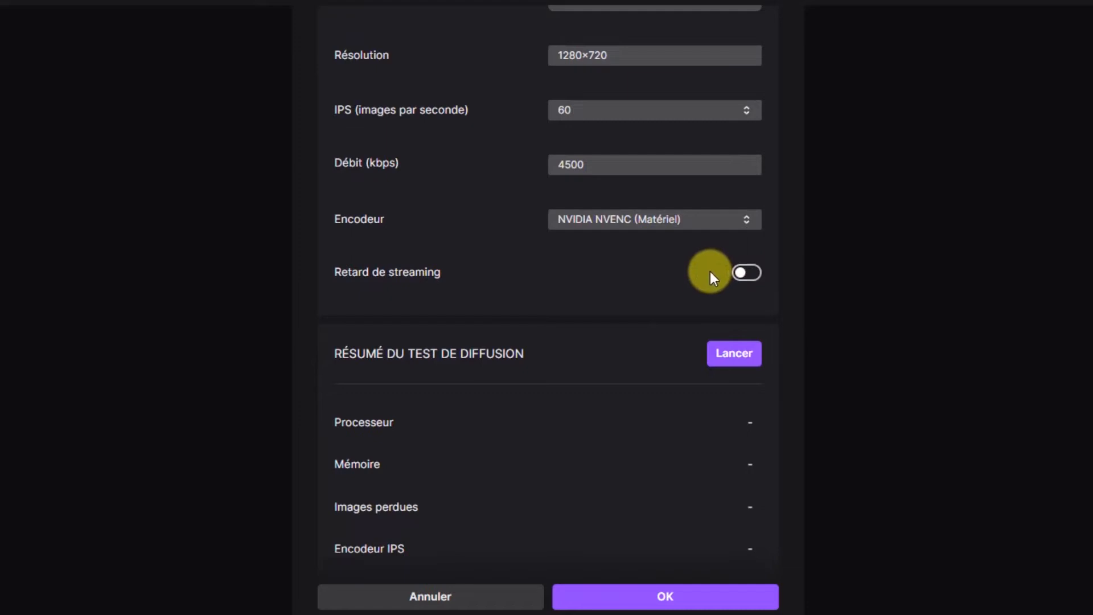
left_click(747, 275)
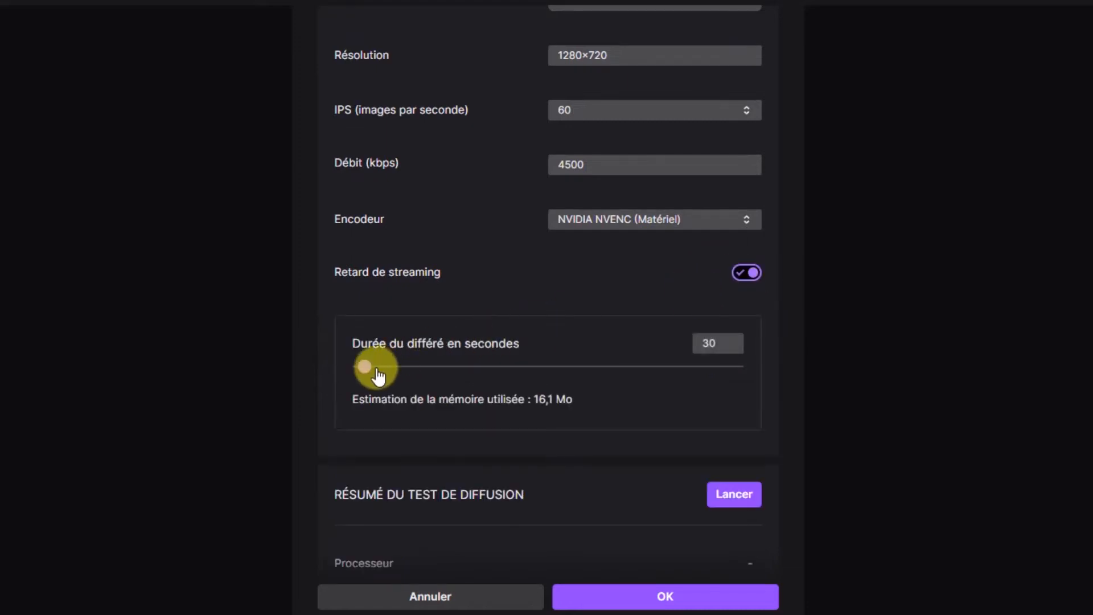
left_click_drag(370, 374, 392, 372)
left_click(719, 341)
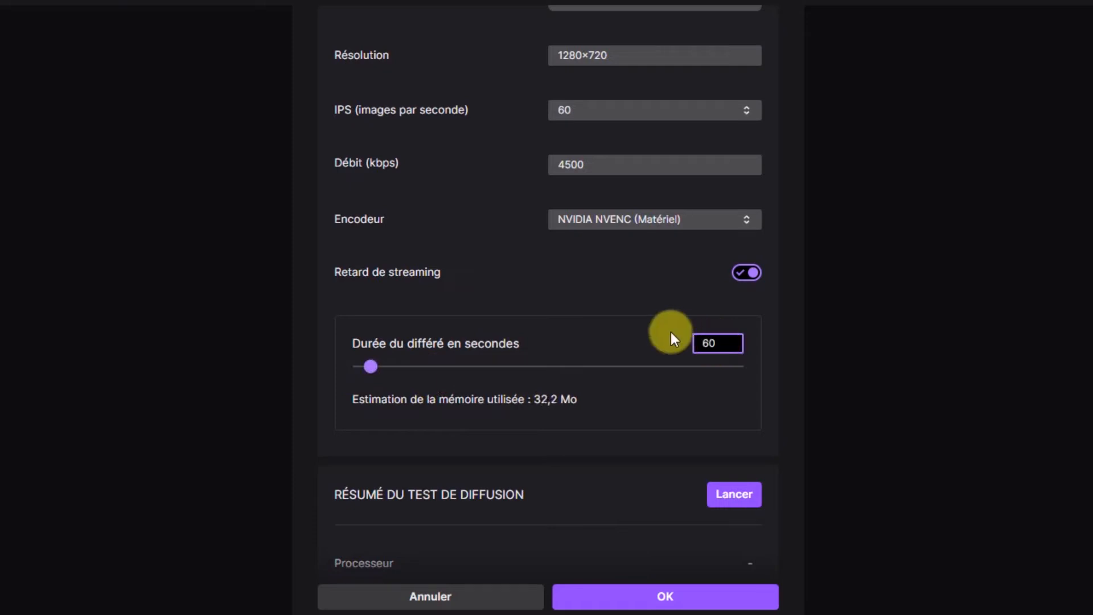
left_click(751, 273)
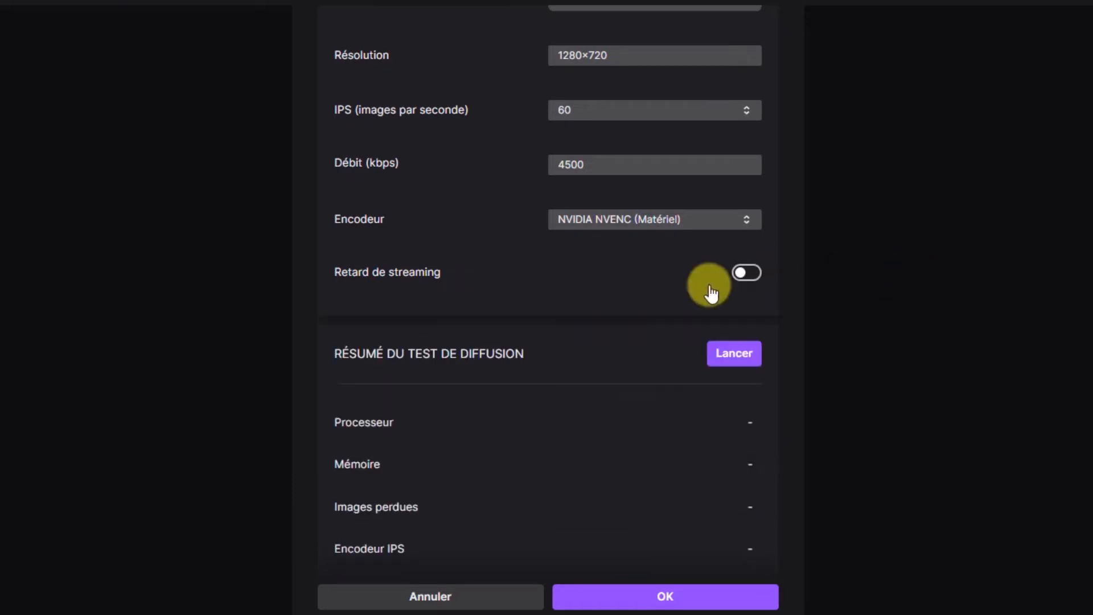
Run the broadcast test for the current encoder settings and accept the stream quality configuration
scroll(769, 435, "down", 1)
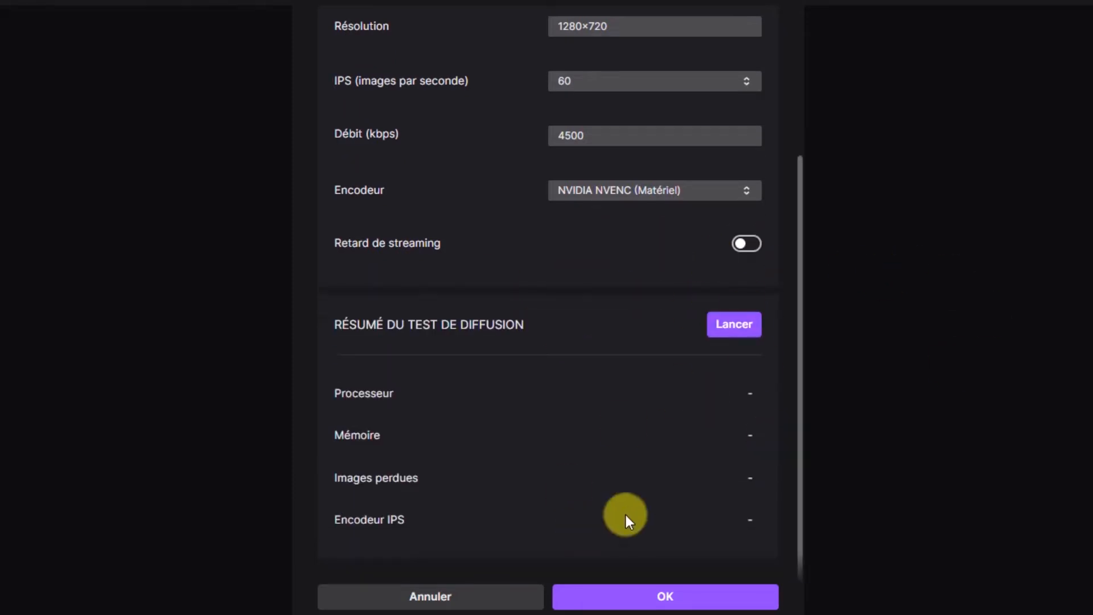
left_click(733, 327)
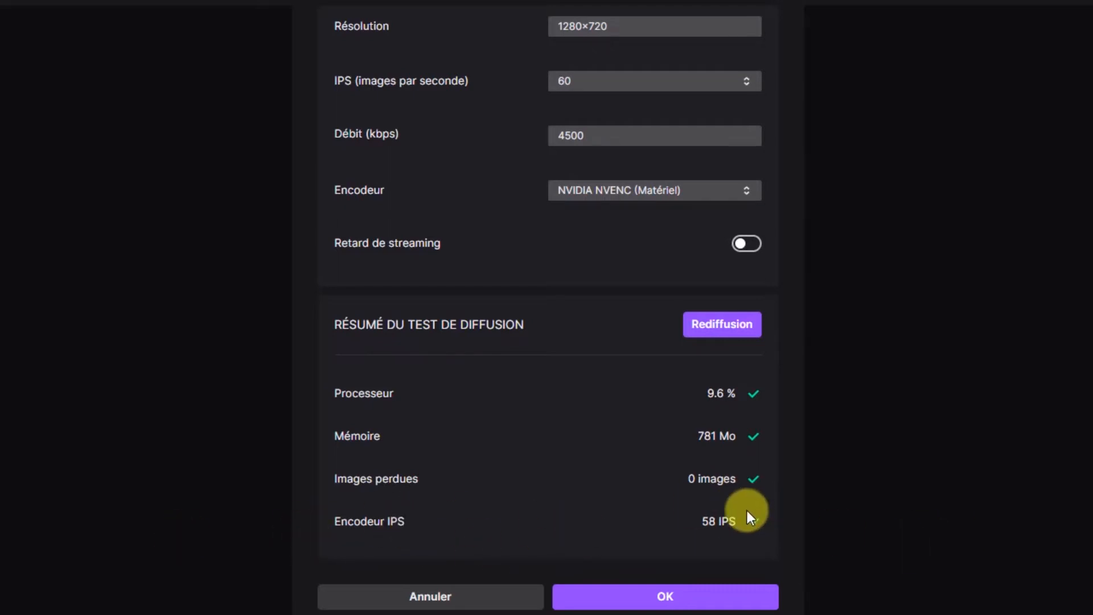
left_click(664, 597)
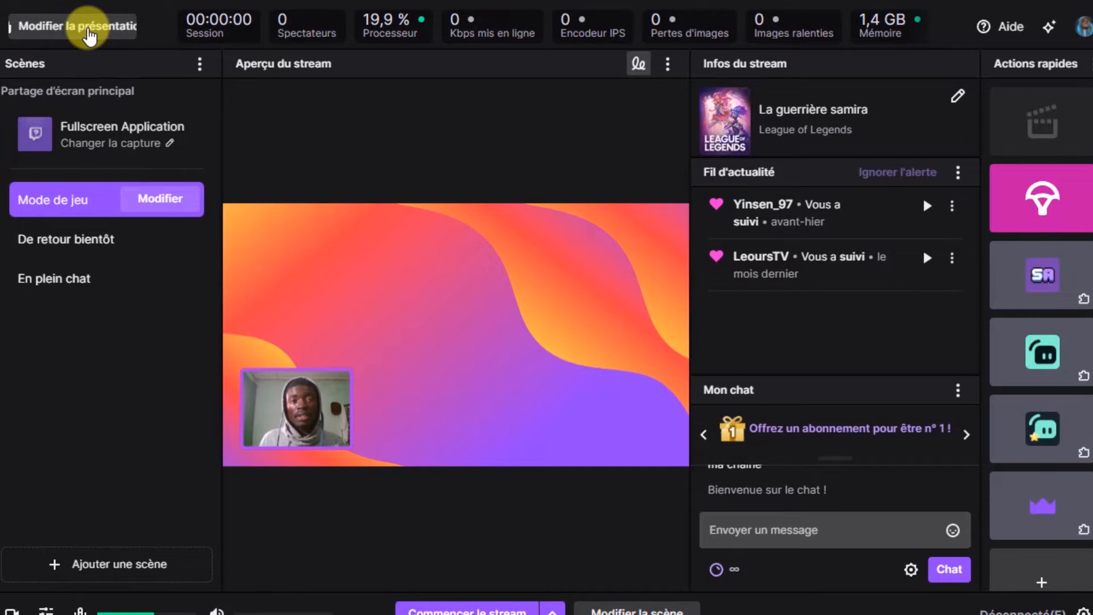
Unlock the studio layout and remove the processor, kbps, encoder IPS, lost frames, slowed frames and memory statistics
left_click(89, 32)
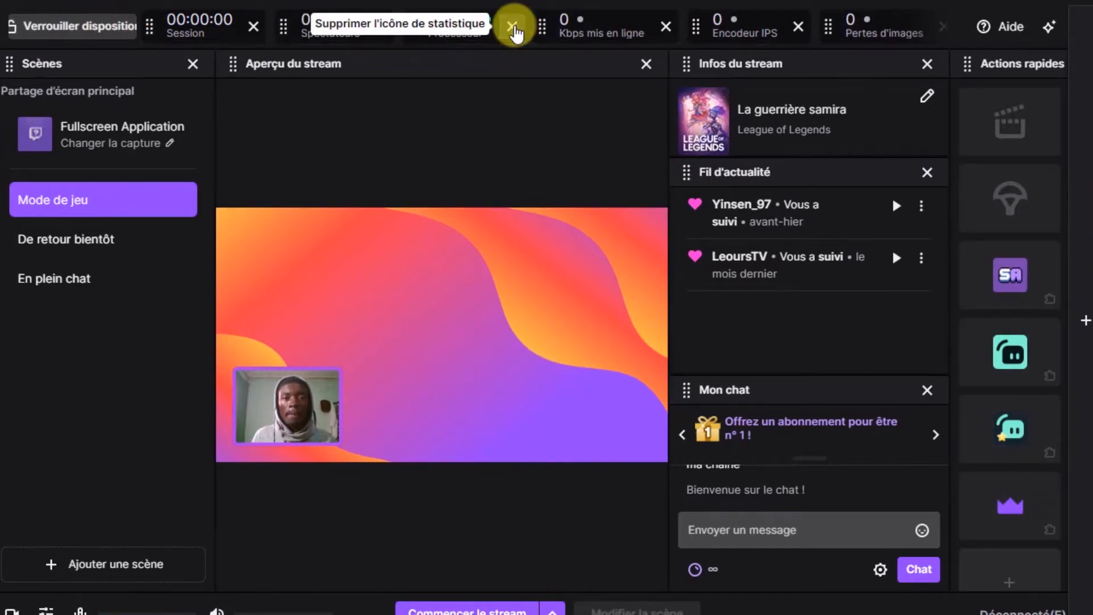
left_click(513, 27)
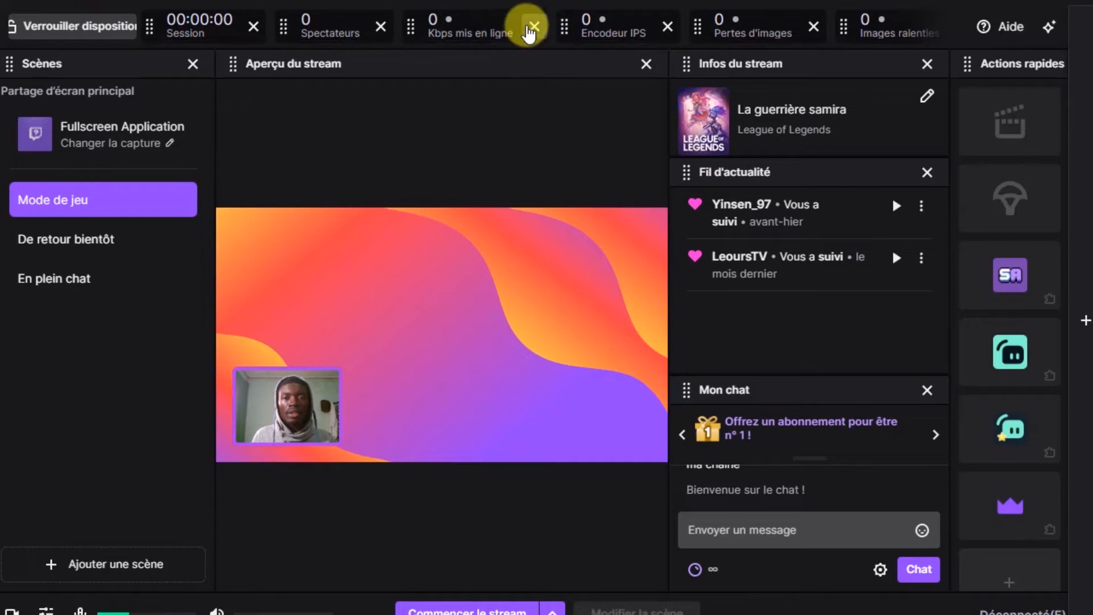
left_click(533, 27)
left_click(520, 26)
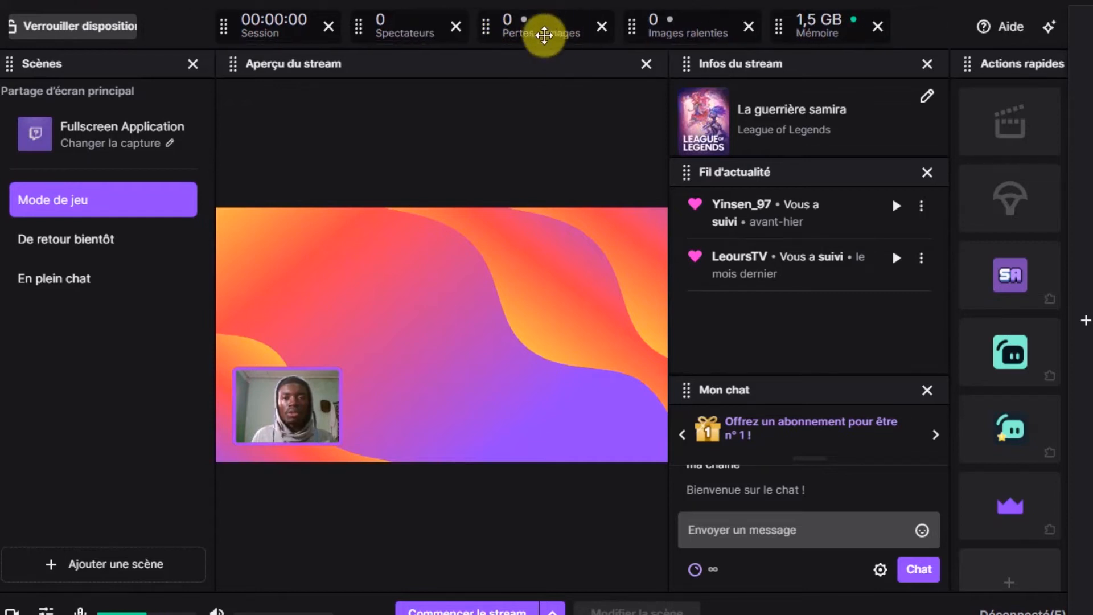
left_click(601, 27)
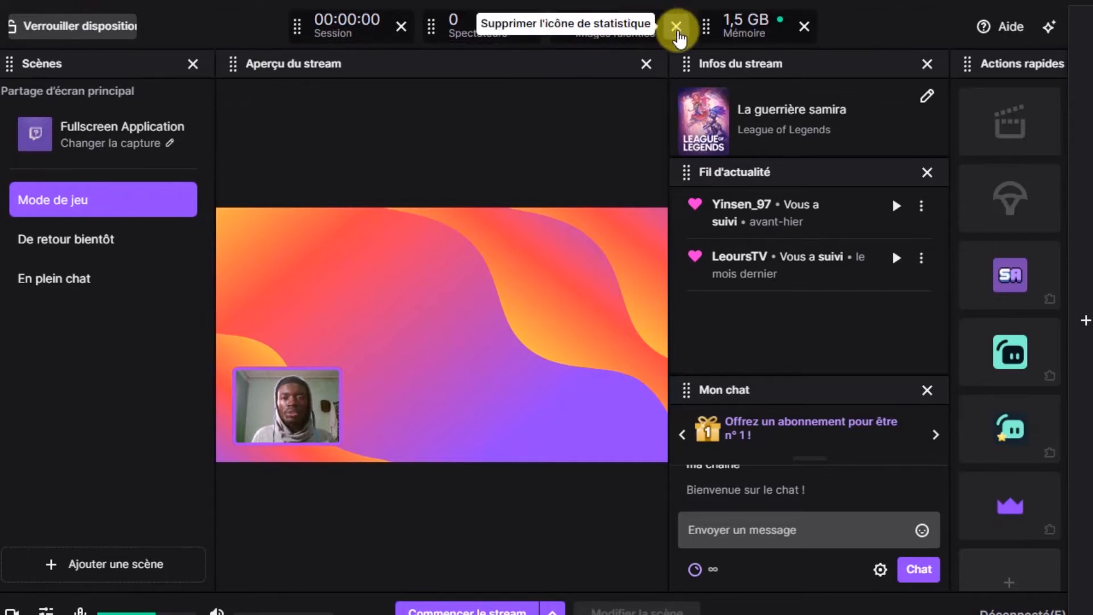
left_click(676, 27)
left_click(724, 26)
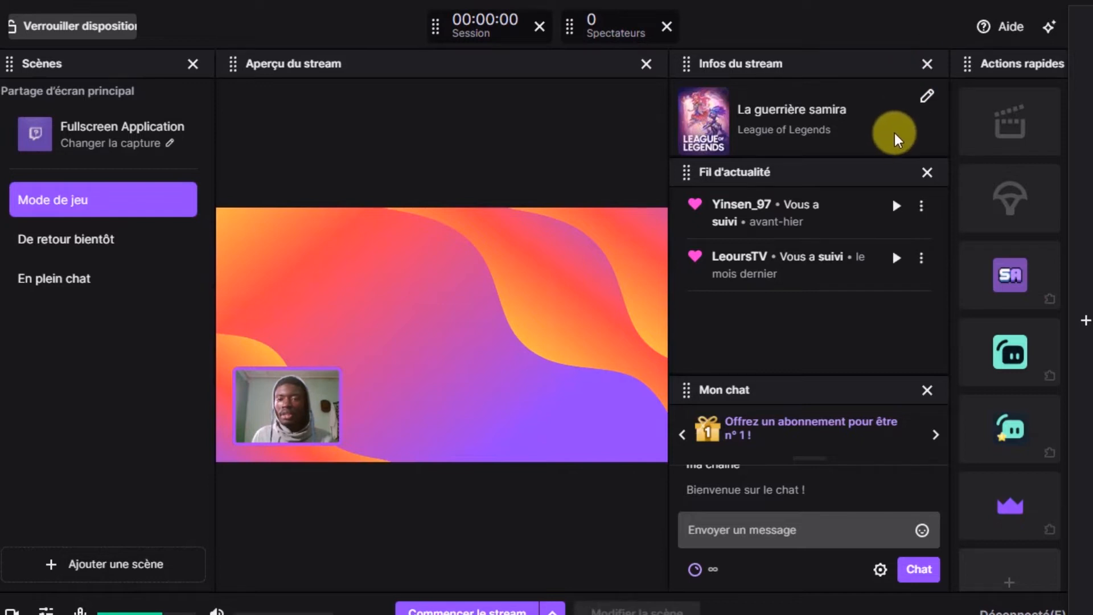
Remove the stream info and quick actions panels, shorten the activity feed and enlarge the stream preview
left_click(926, 65)
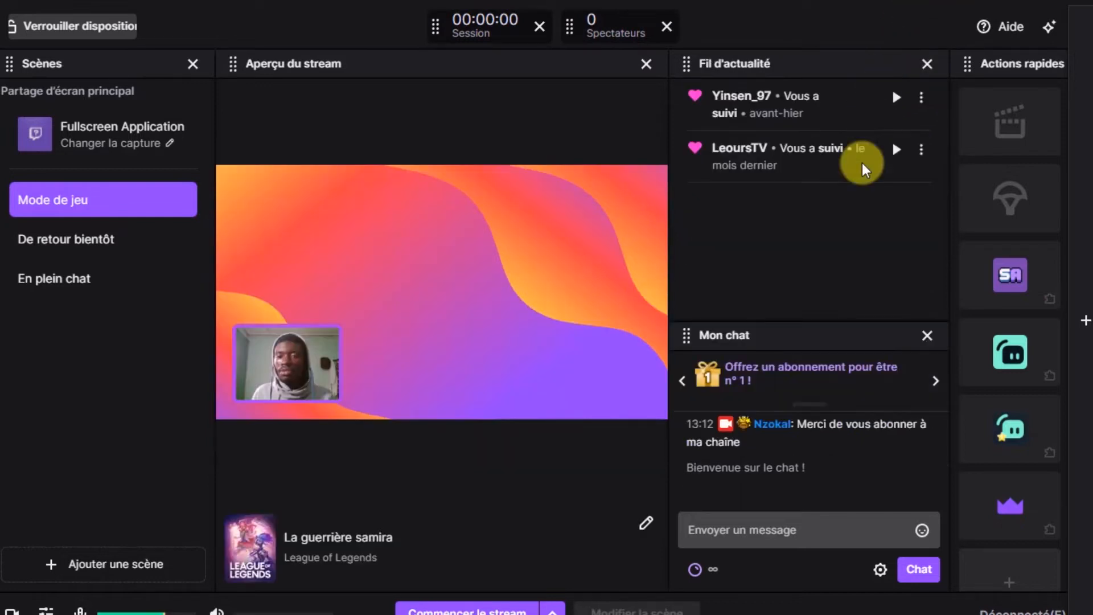
left_click_drag(812, 319, 840, 202)
left_click_drag(950, 91, 913, 104)
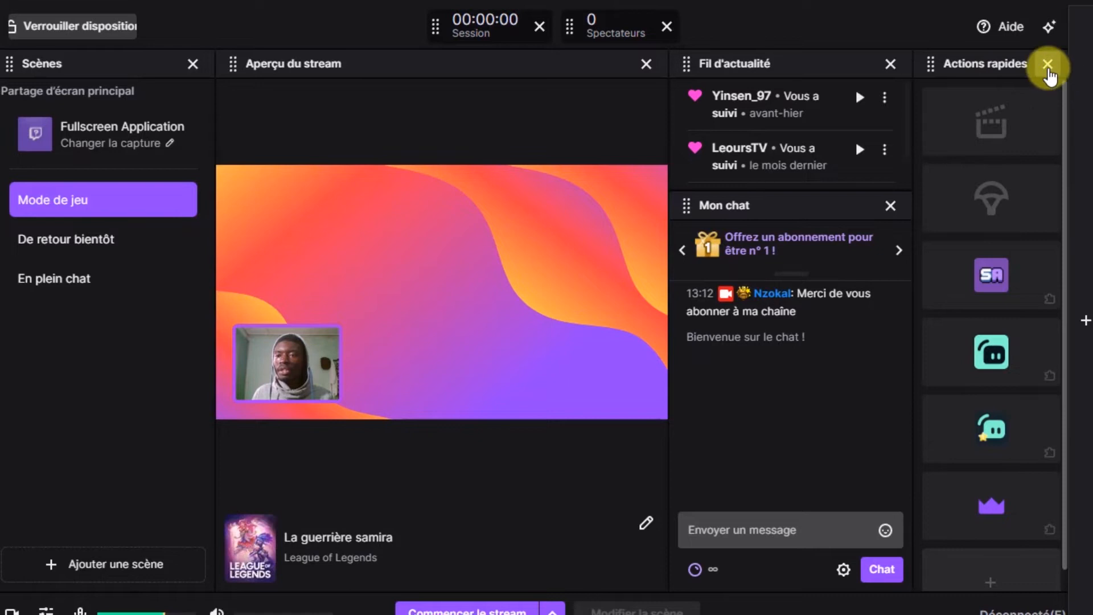
left_click(1047, 63)
left_click_drag(667, 130, 820, 150)
left_click_drag(268, 225, 198, 222)
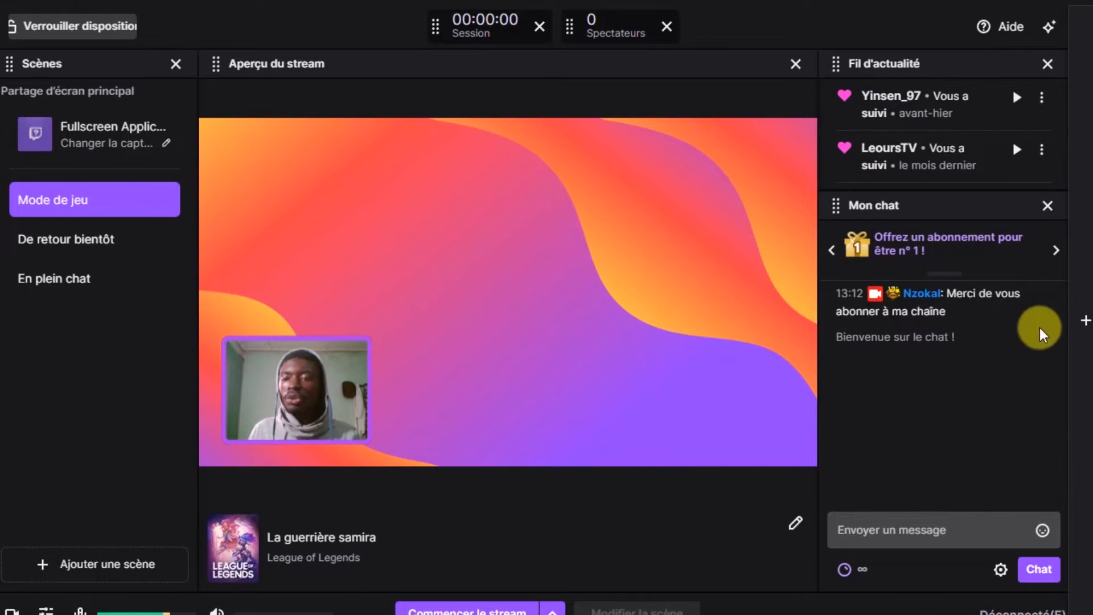
Add the Followers statistic next to the Spectateurs counter and lock the studio layout
left_click(1085, 320)
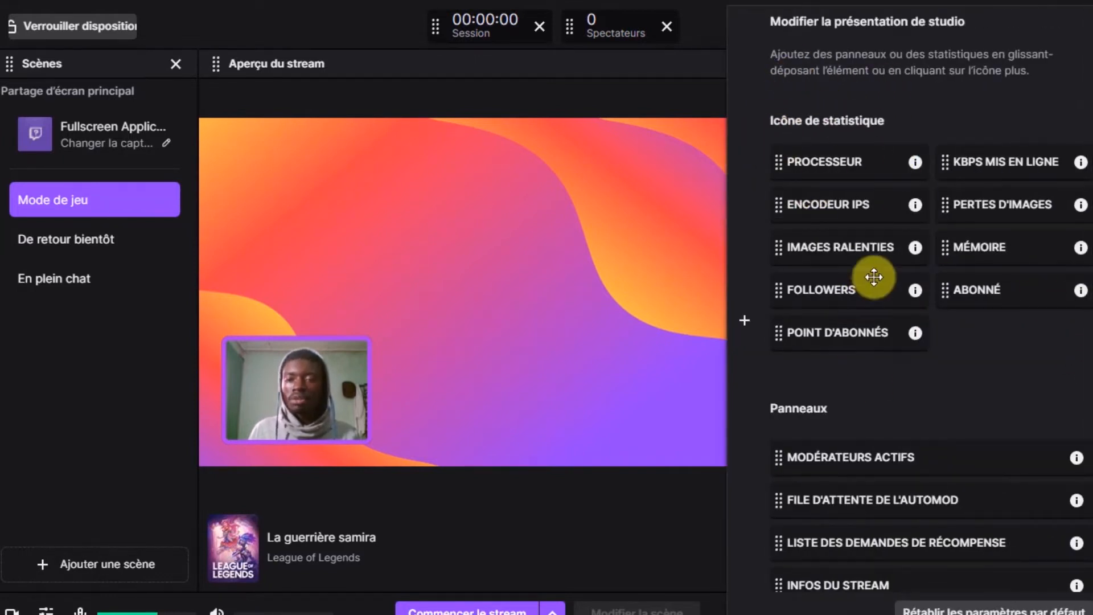
left_click_drag(854, 293, 683, 29)
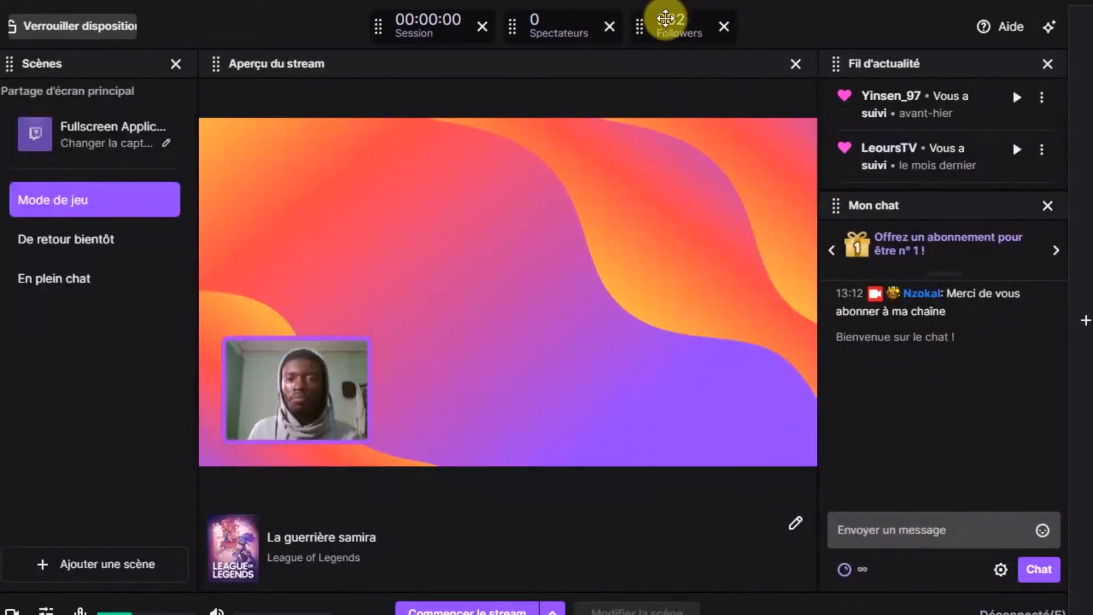
left_click(1085, 320)
left_click(757, 144)
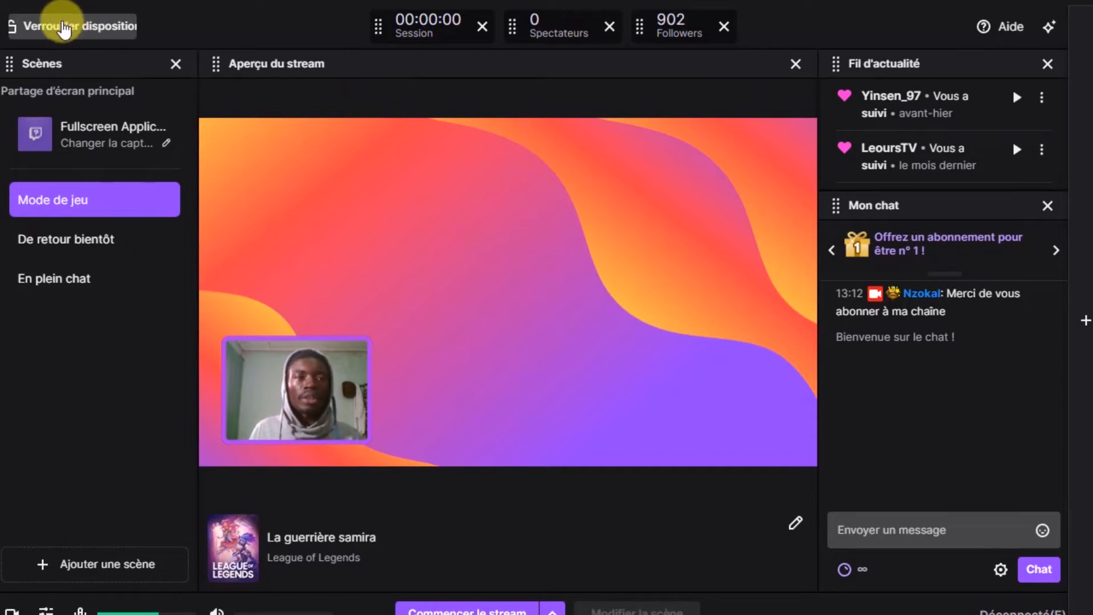
left_click(65, 28)
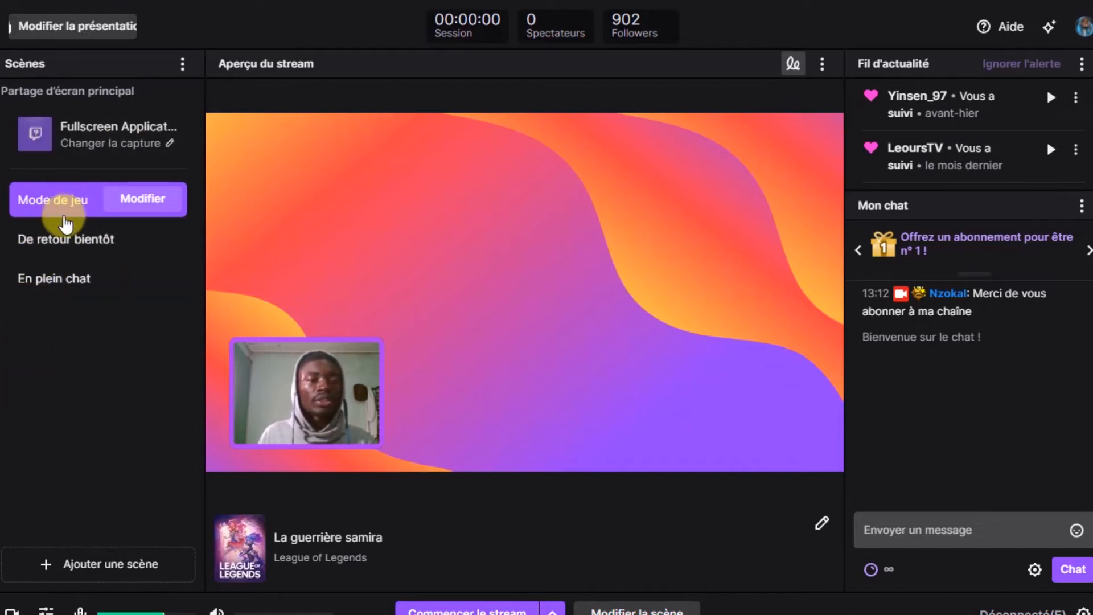
Preview the De retour bientôt and En plein chat scenes and return to Mode de jeu
left_click(36, 238)
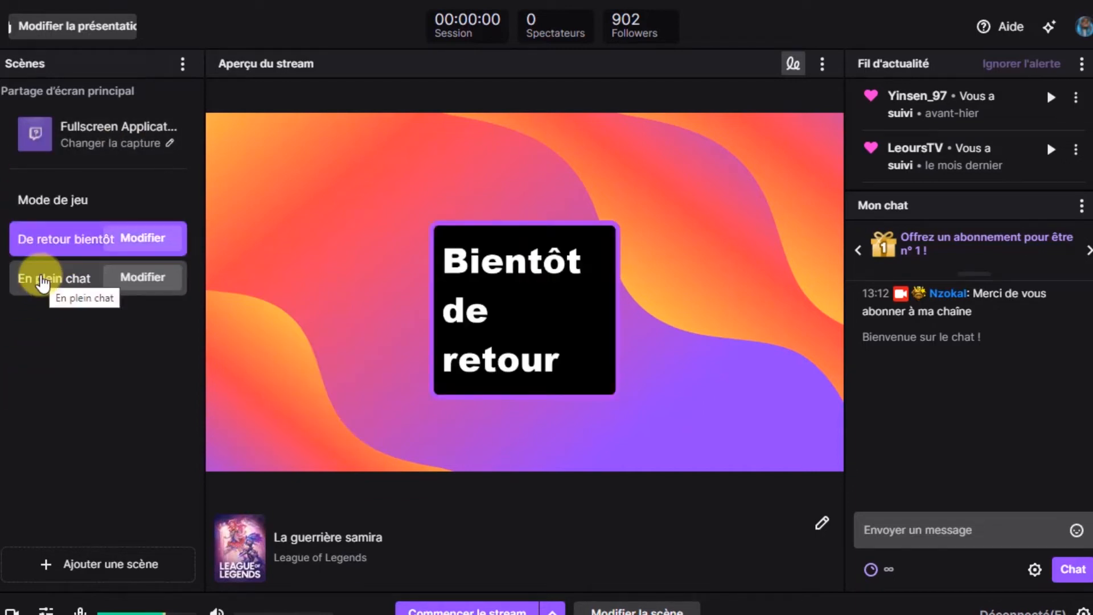
left_click(43, 283)
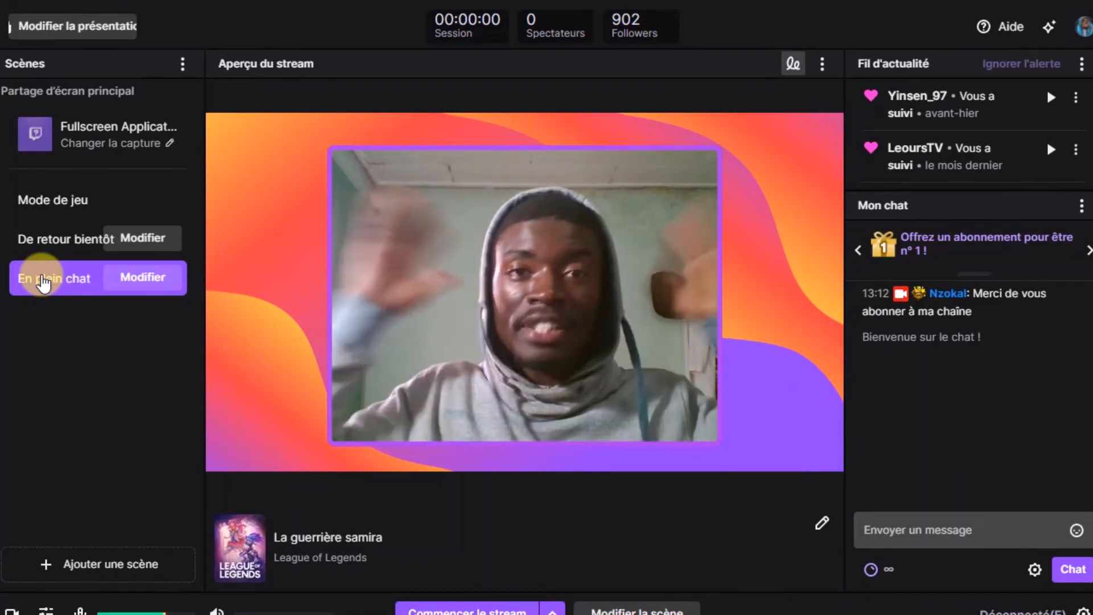
left_click(23, 210)
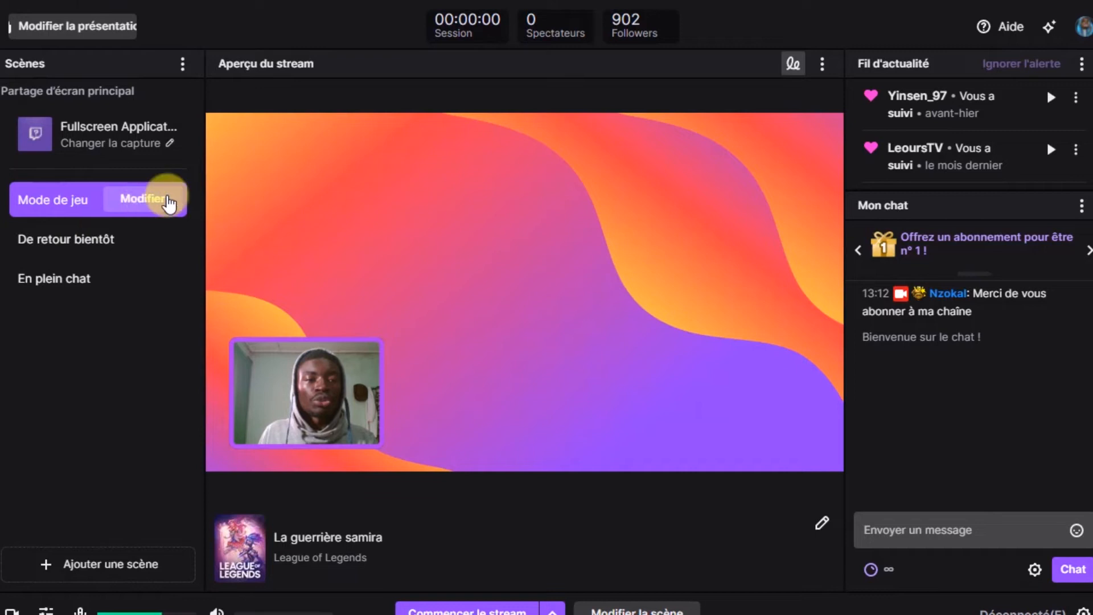
Open the Mode de jeu scene for editing, place the Chat layer directly above the webcam and resize it to about 312 × 149
left_click(147, 202)
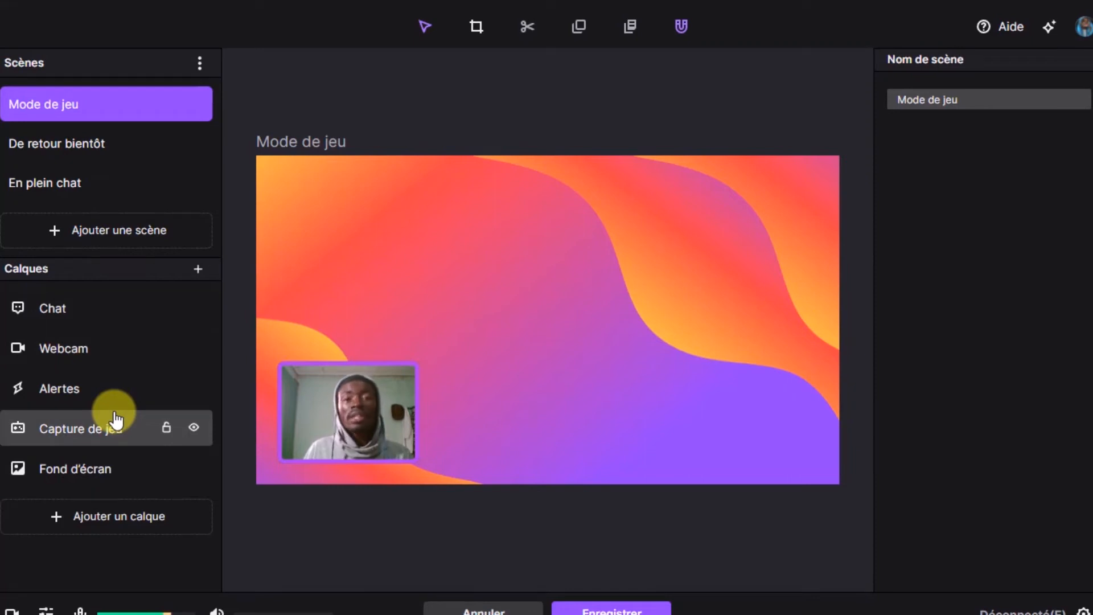
left_click(55, 311)
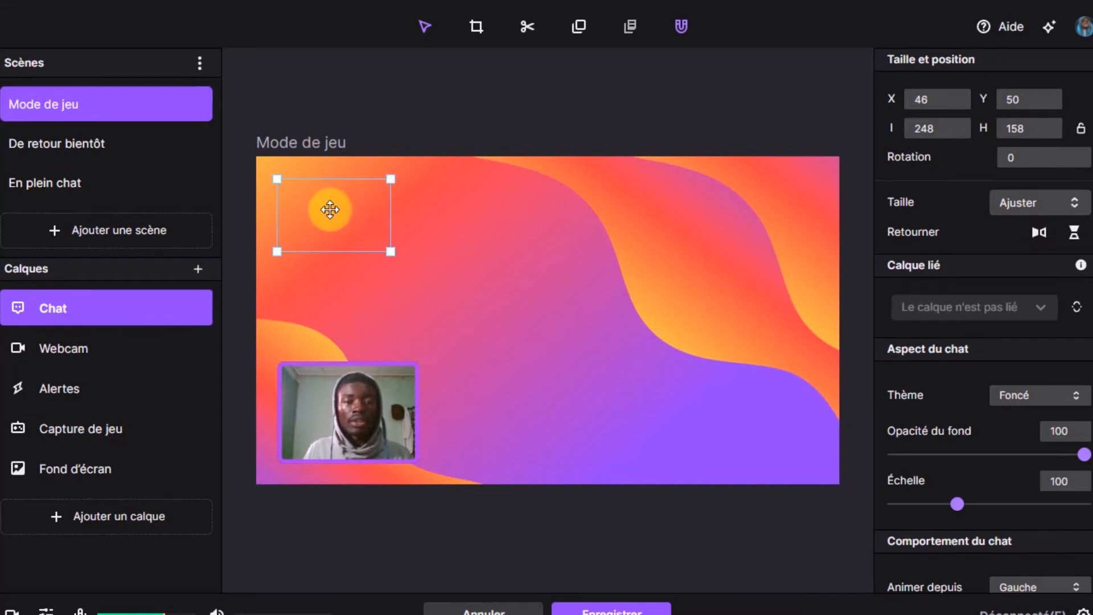
left_click_drag(329, 212, 330, 319)
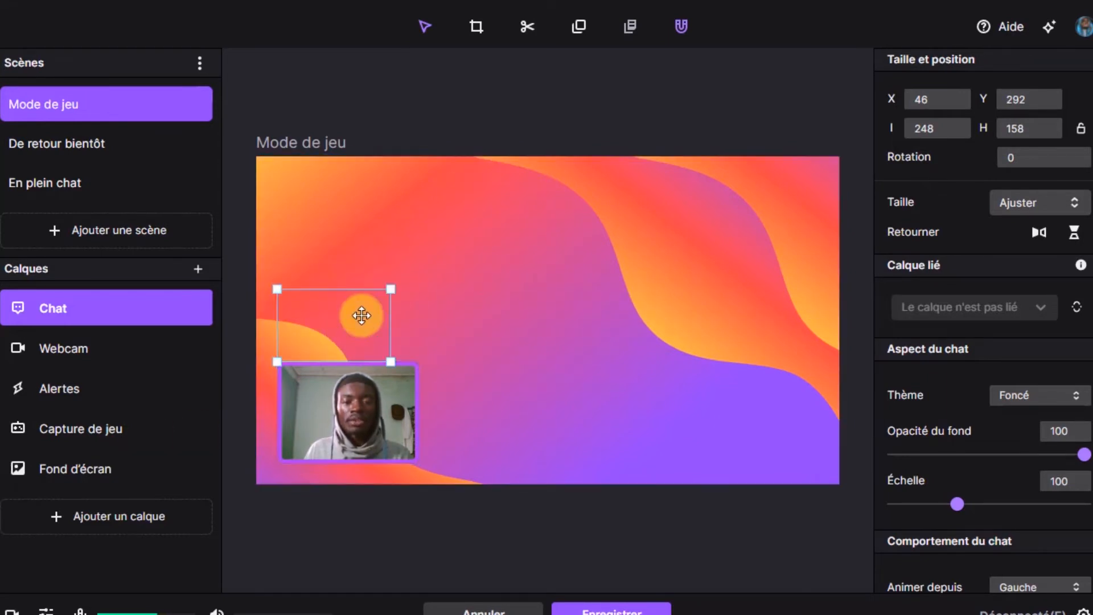
left_click_drag(387, 290, 420, 293)
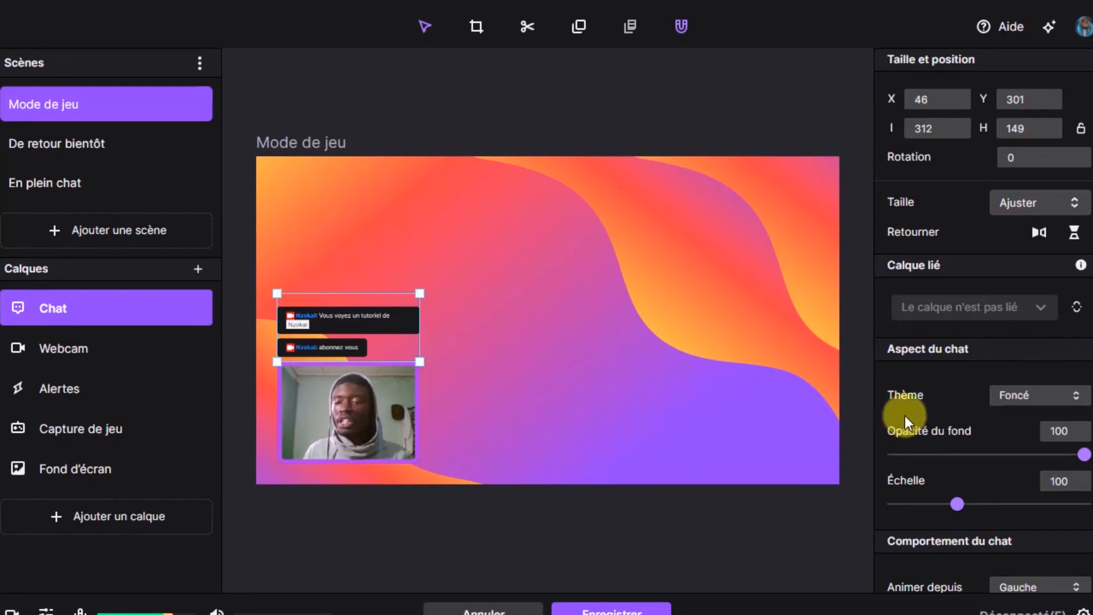
Set the chat's background opacity to 98 and add a test message to the chat
left_click(1082, 456)
scroll(940, 499, "down", 2)
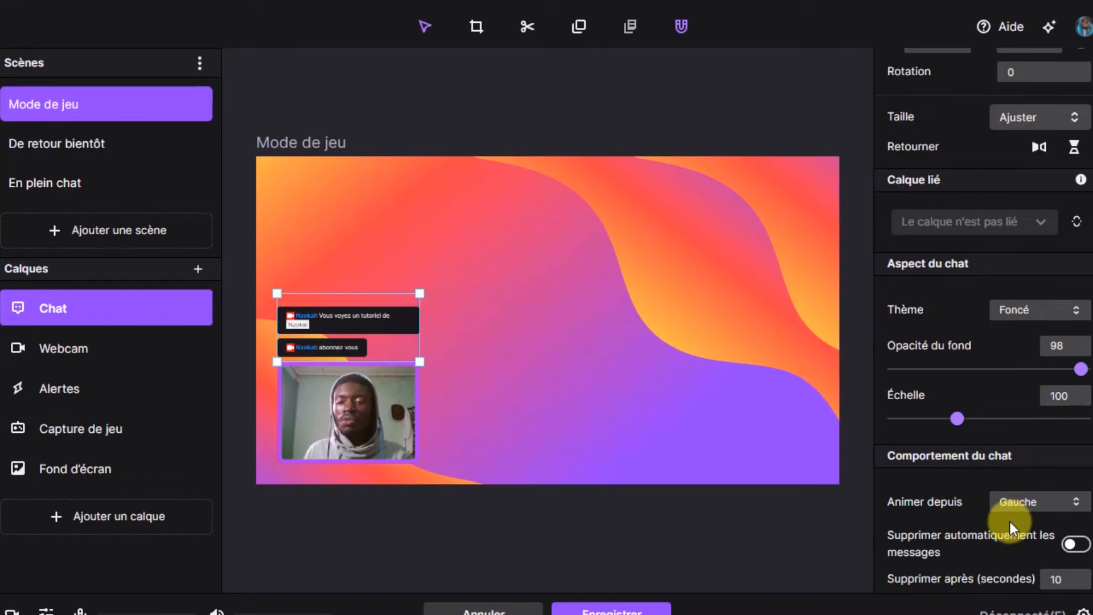
scroll(928, 496, "down", 4)
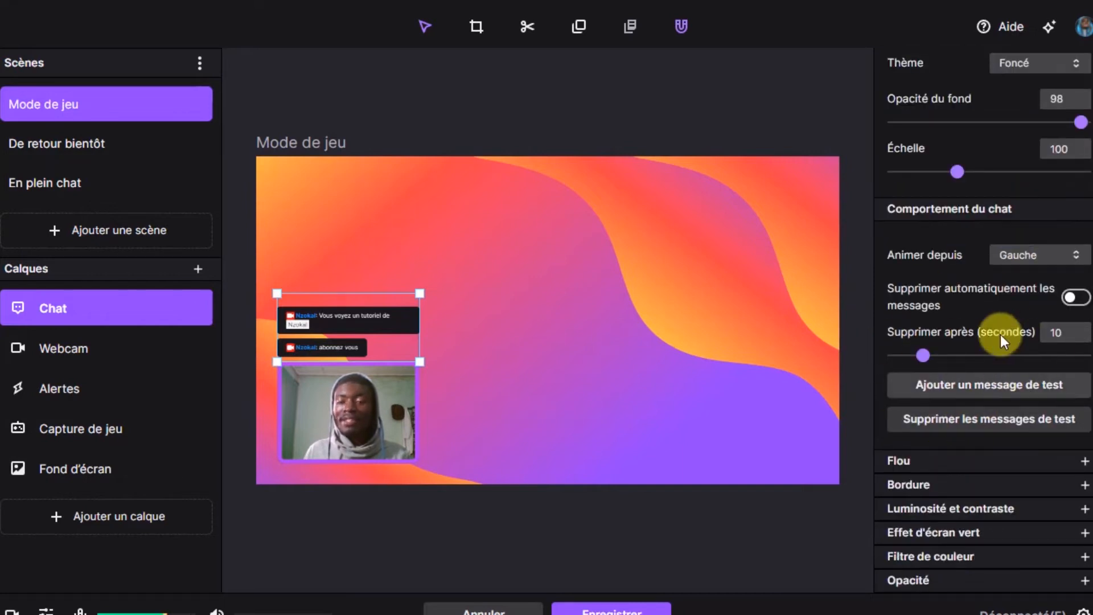
left_click(975, 393)
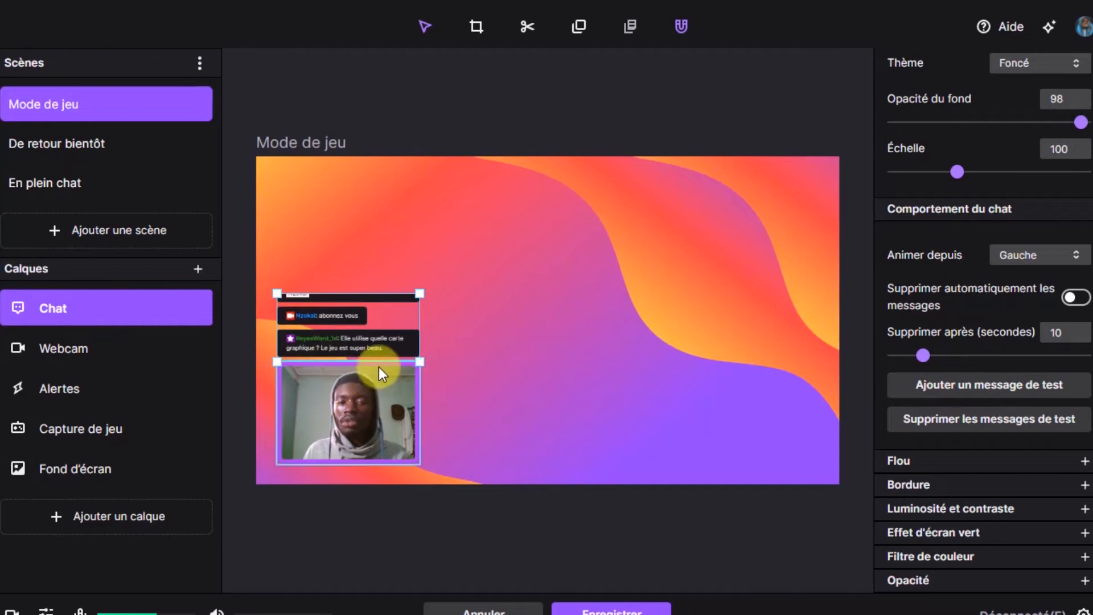
Open the Webcam layer's camera configuration and choose BisonCam, NB Pro as the device
left_click(66, 350)
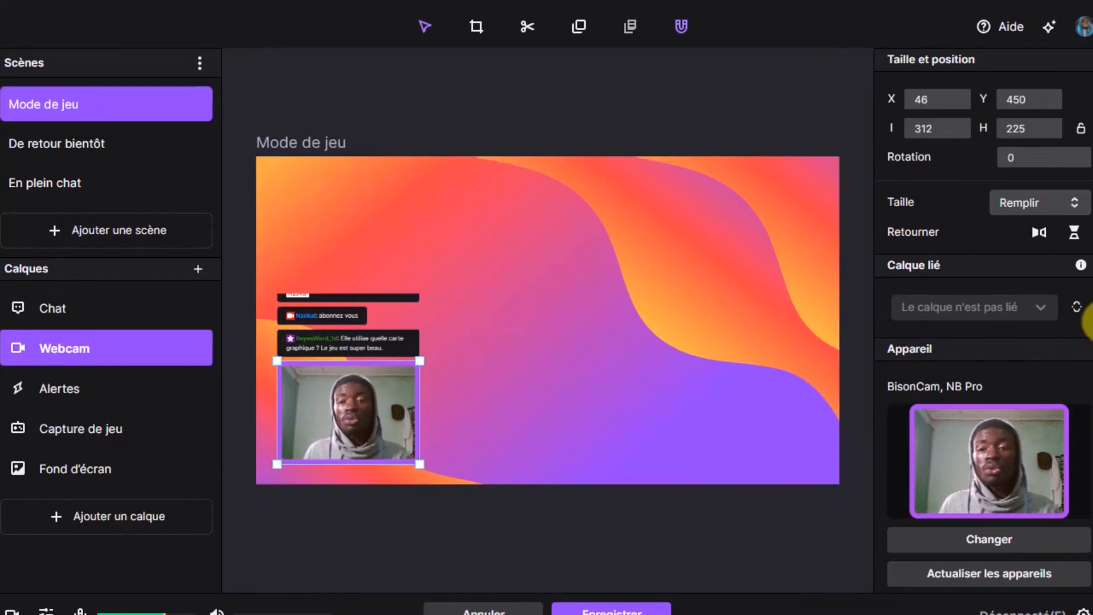
left_click(990, 539)
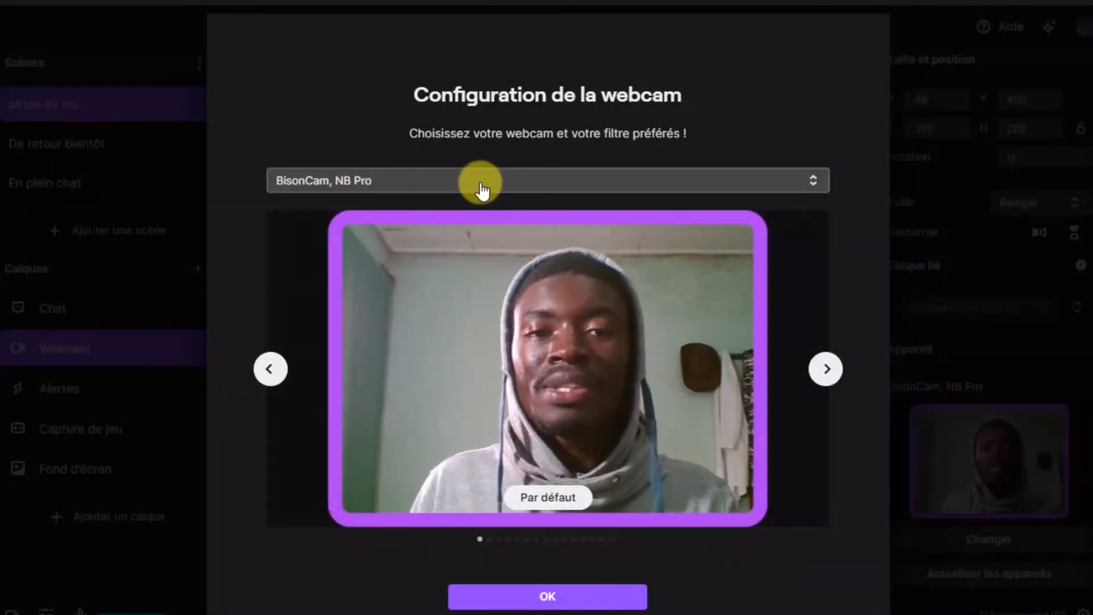
left_click(481, 185)
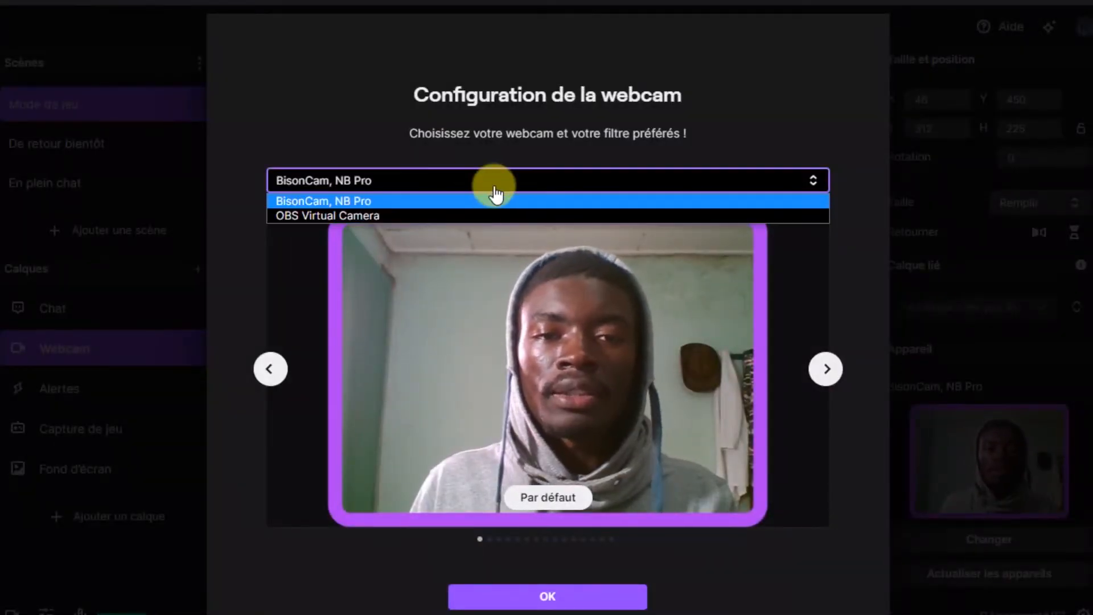
left_click(466, 200)
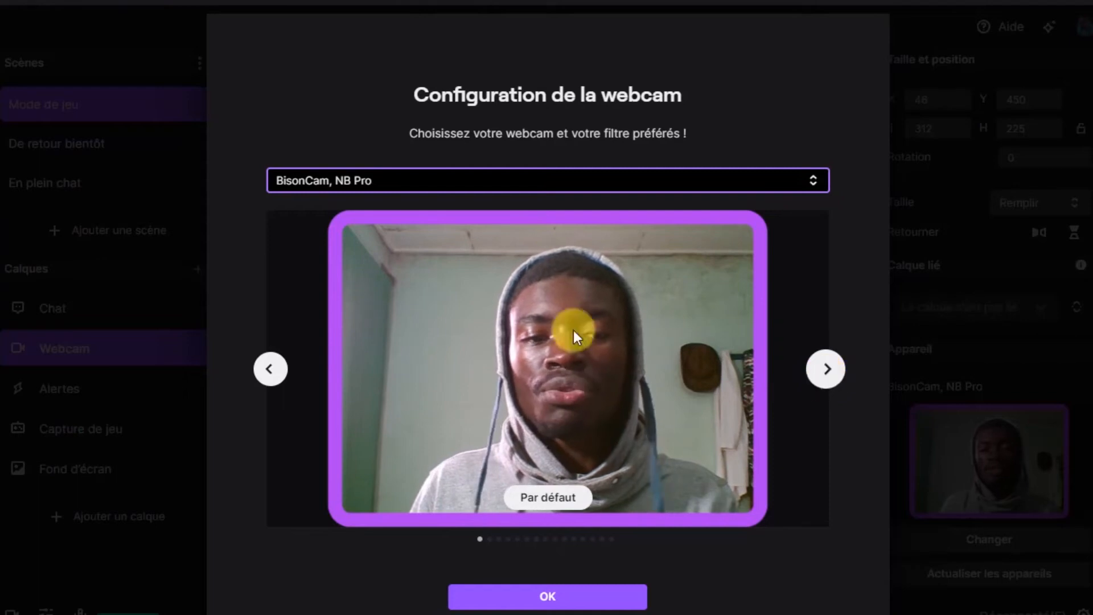
Browse the webcam filters and apply the Vintage filter
left_click(826, 370)
left_click(825, 371)
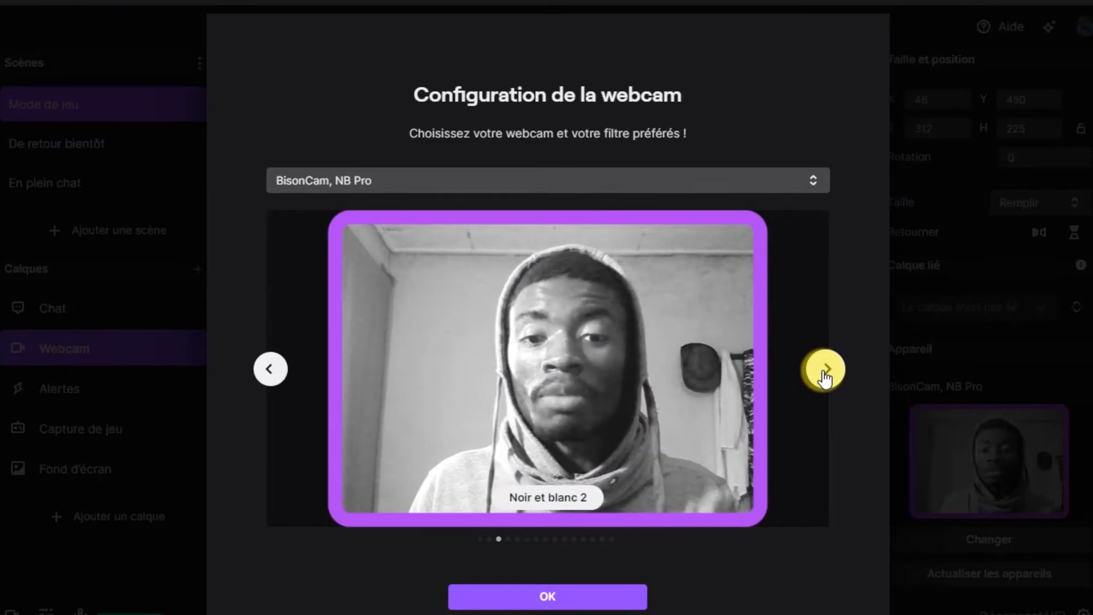
left_click(825, 373)
left_click(825, 373)
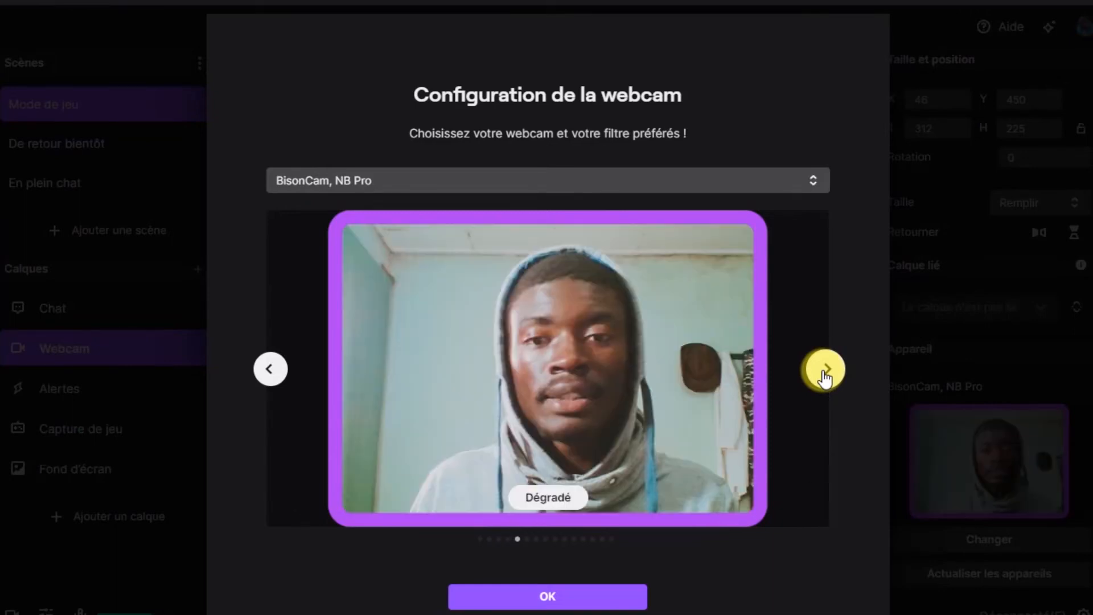
left_click(825, 373)
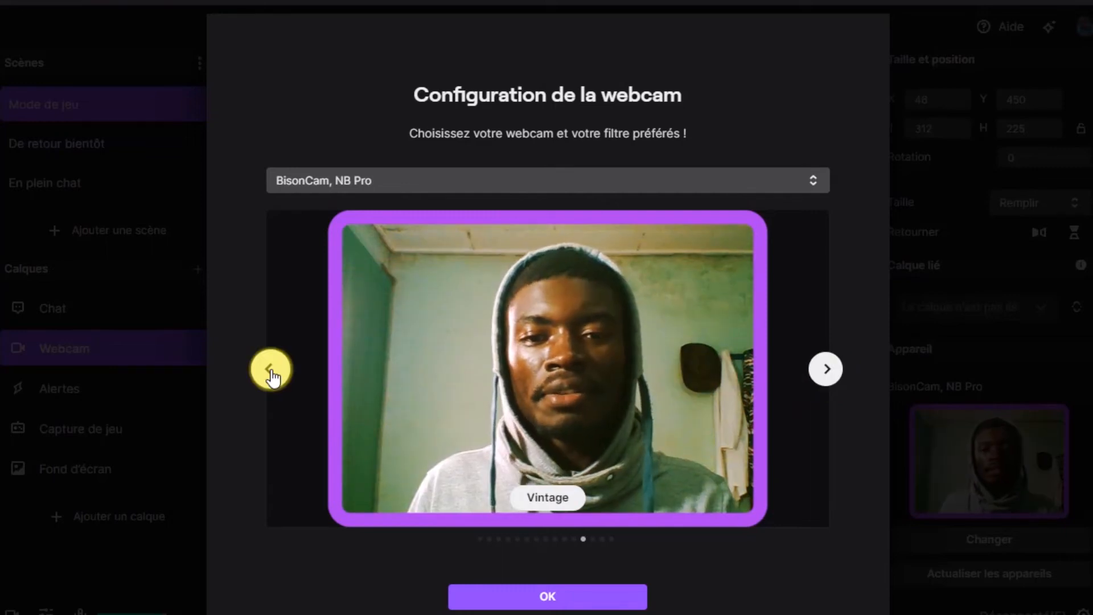
left_click(555, 596)
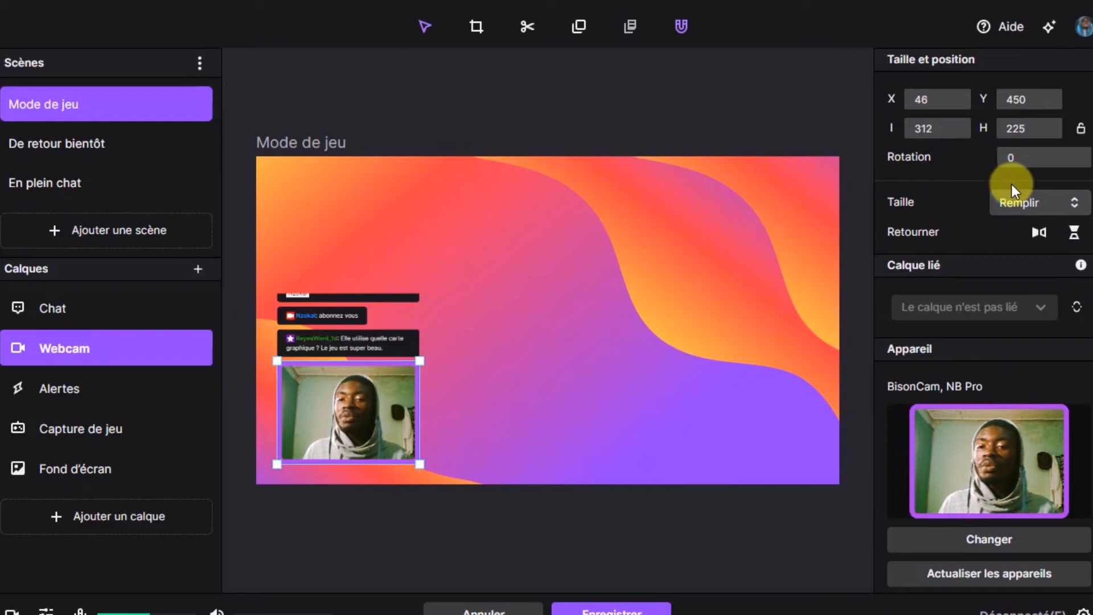
Edit the webcam's border, setting its opacity to 98, size to 5 and corner rounding to 69
scroll(981, 342, "down", 3)
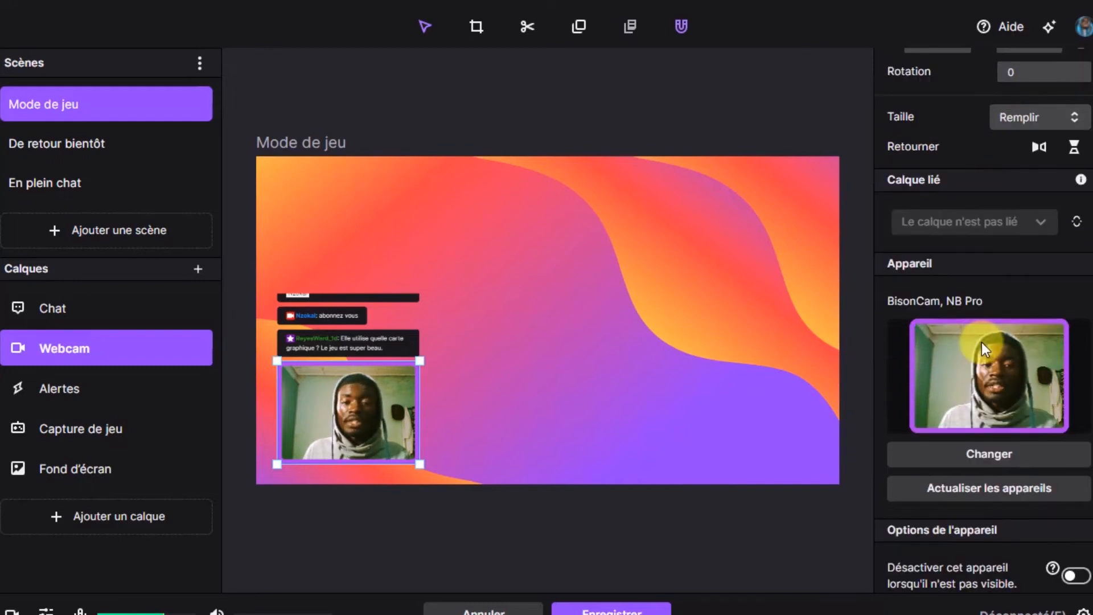
scroll(982, 343, "down", 3)
scroll(1012, 416, "down", 8)
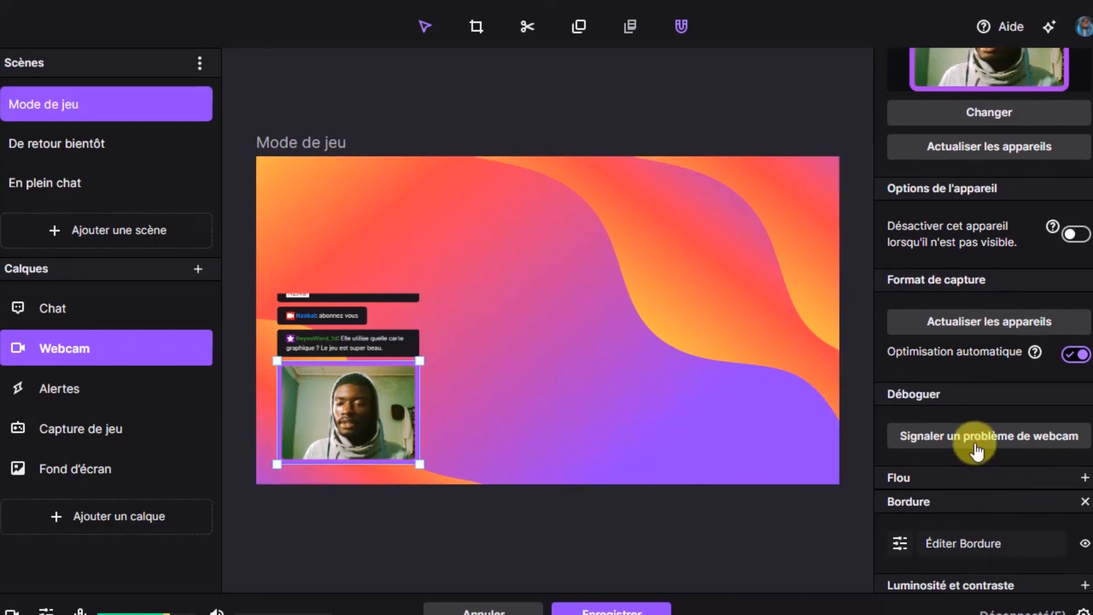
left_click(896, 544)
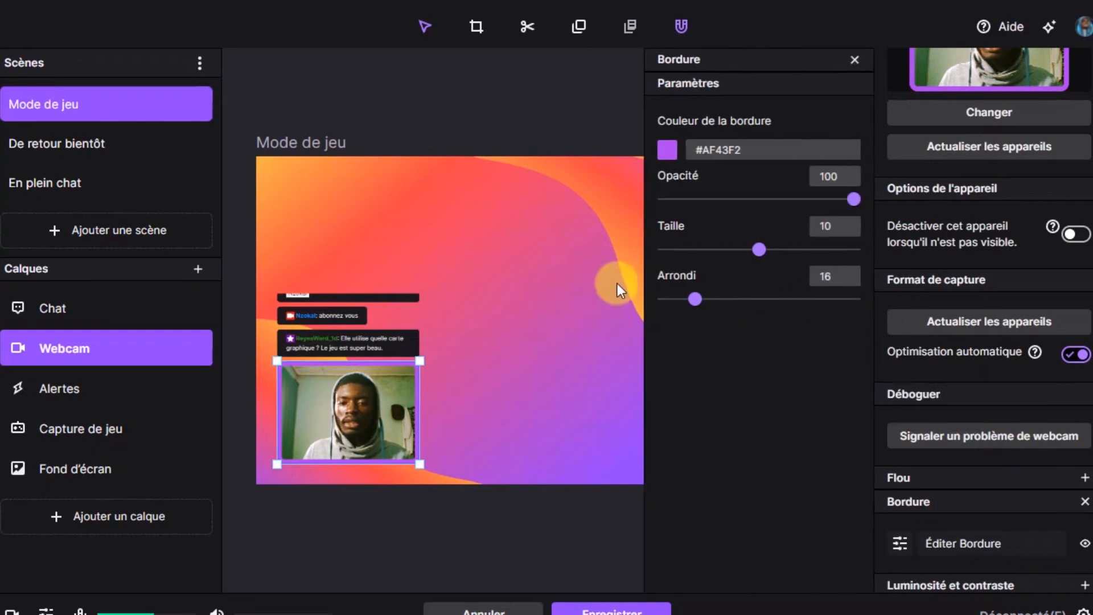
mouse_move(711, 254)
left_mouse_down()
mouse_move(673, 256)
mouse_move(864, 256)
mouse_move(712, 251)
left_mouse_up()
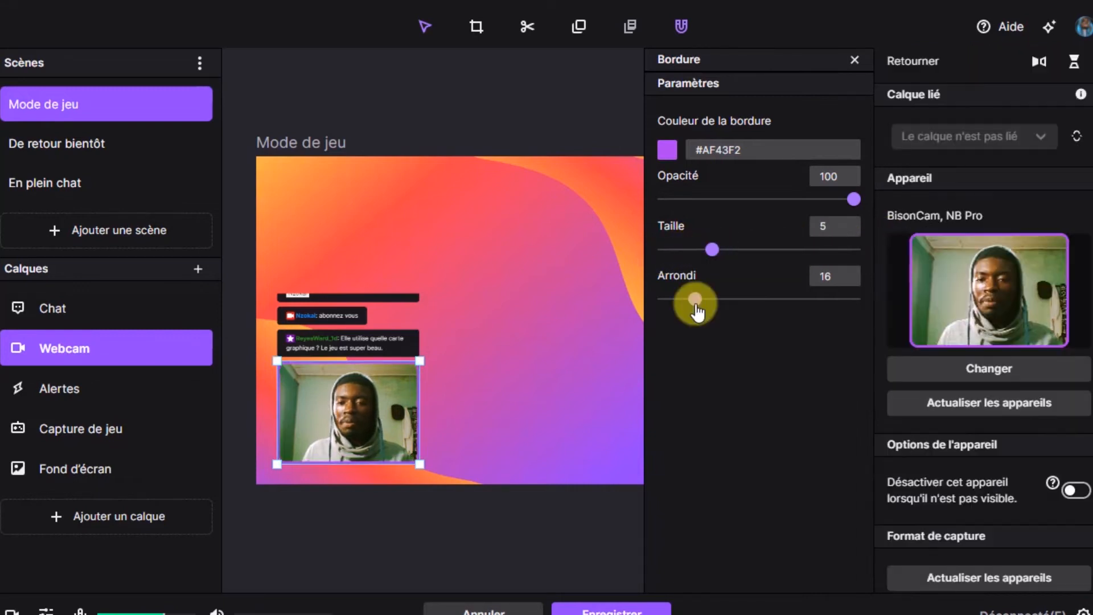
left_click_drag(696, 308, 799, 311)
scroll(929, 171, "down", 5)
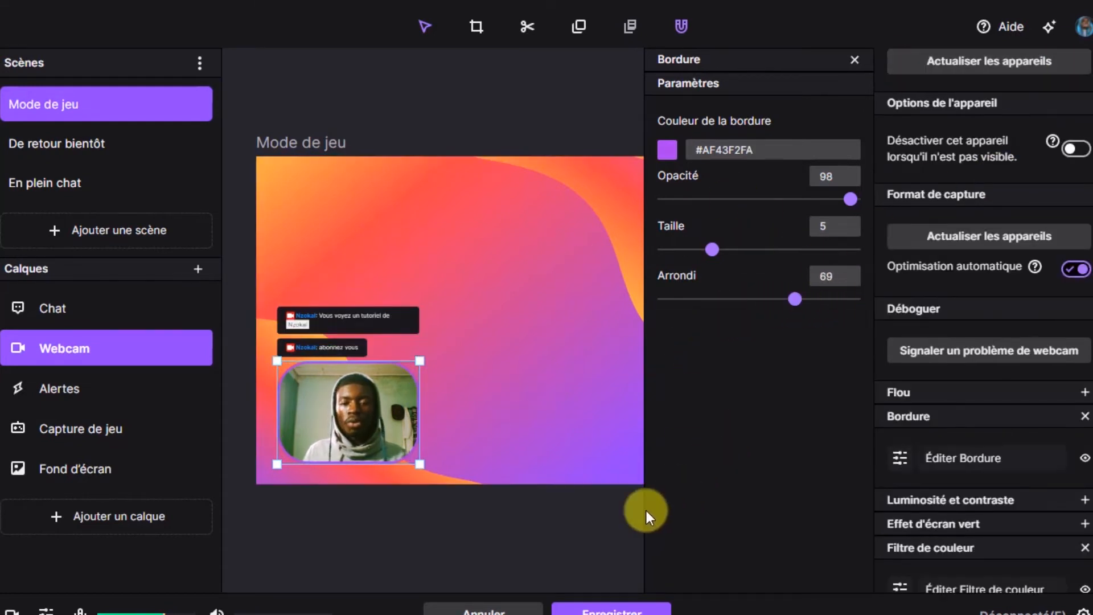
left_click(851, 60)
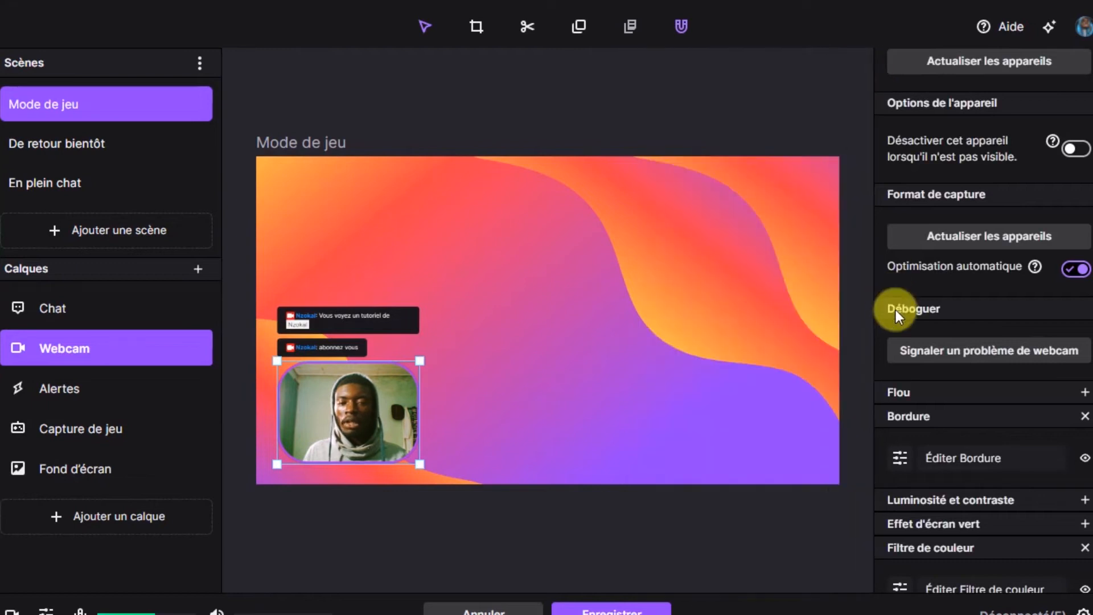
Try the Alertes layer beside the webcam, then place it near the scene's upper-right corner at X 793, Y 40
left_click(69, 393)
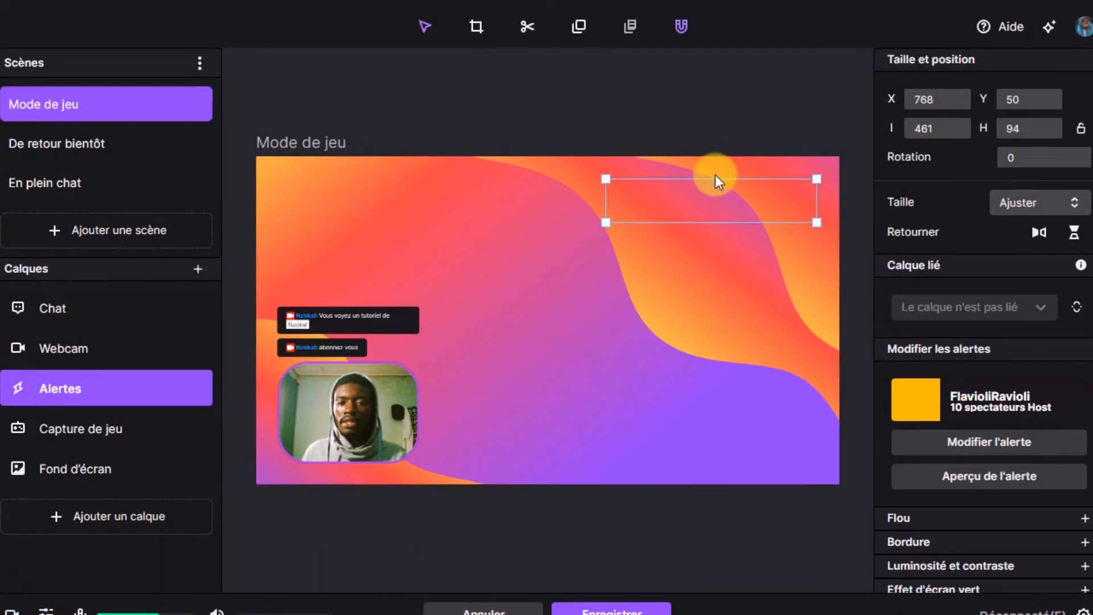
left_click_drag(717, 206, 533, 451)
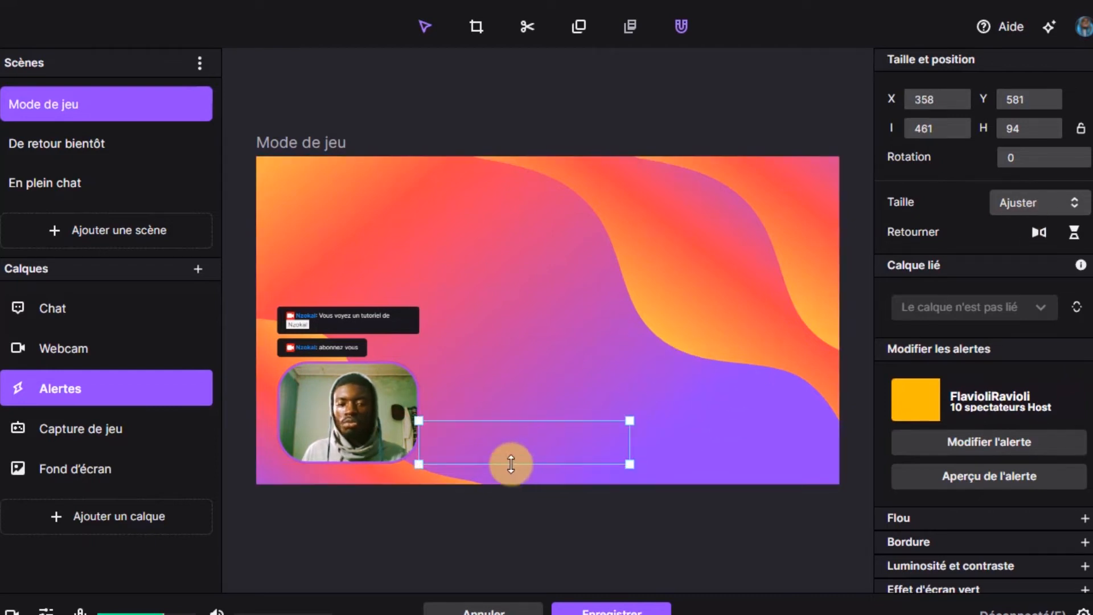
key("ctrl+z")
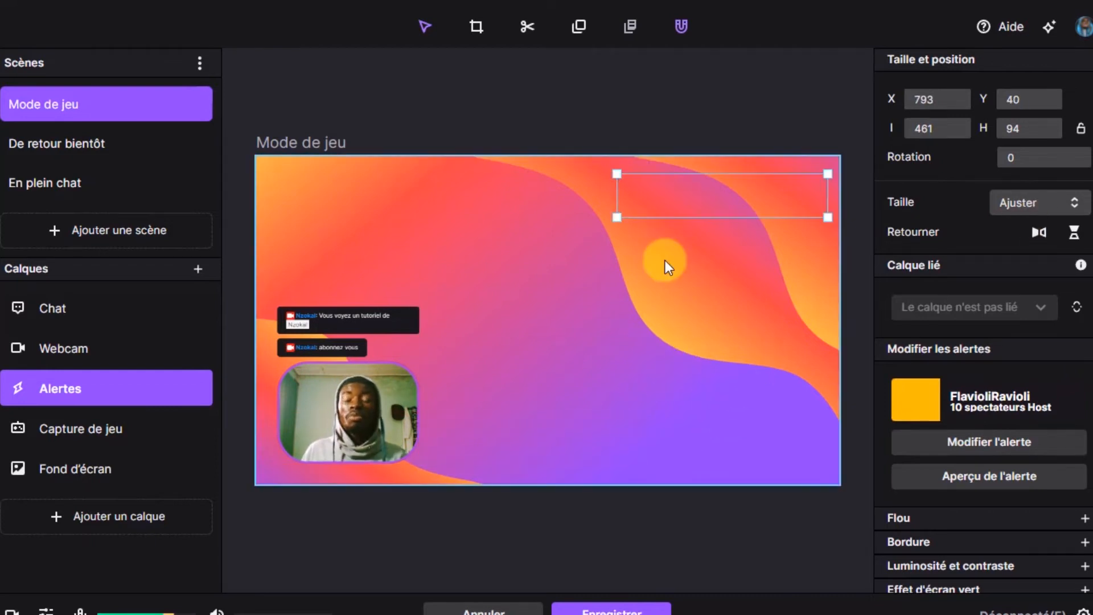
Change the follow alert's image to ThankEgg from the media library and preview the alert
left_click(985, 452)
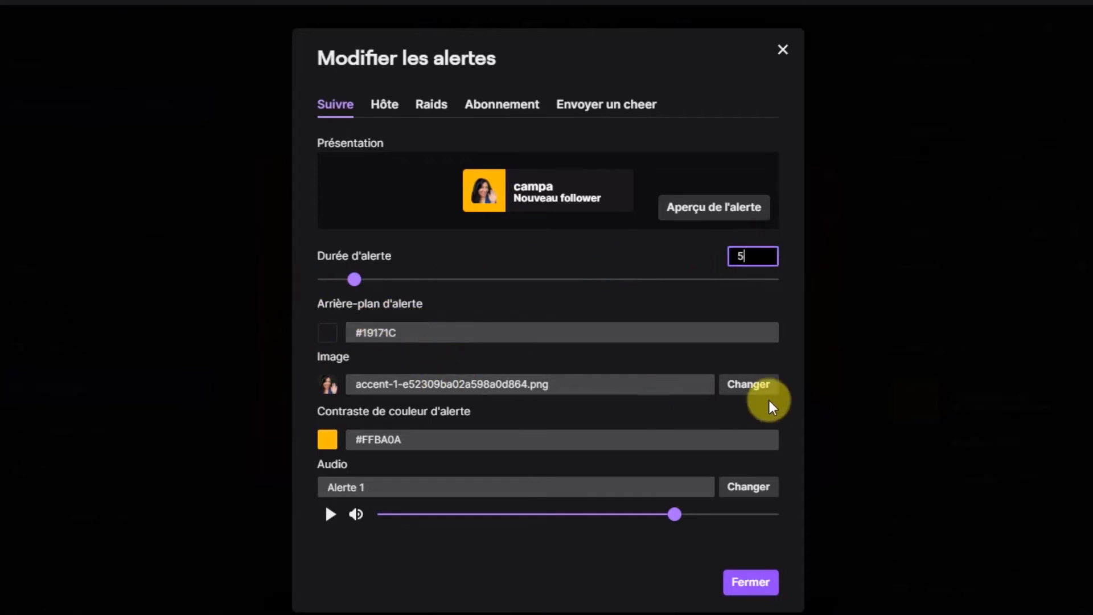
left_click(749, 387)
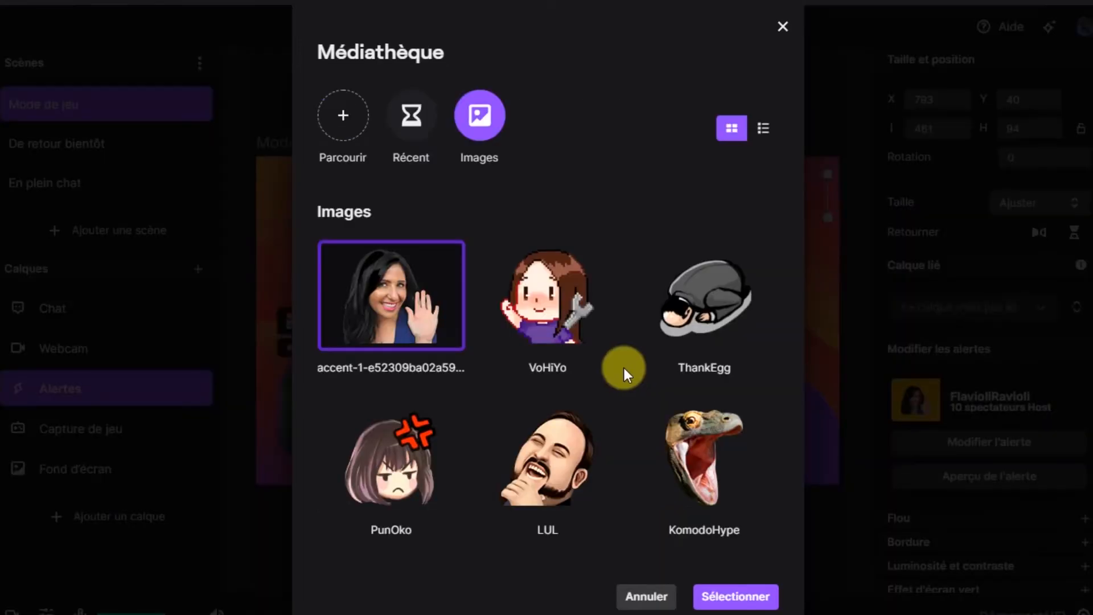
scroll(549, 398, "down", 3)
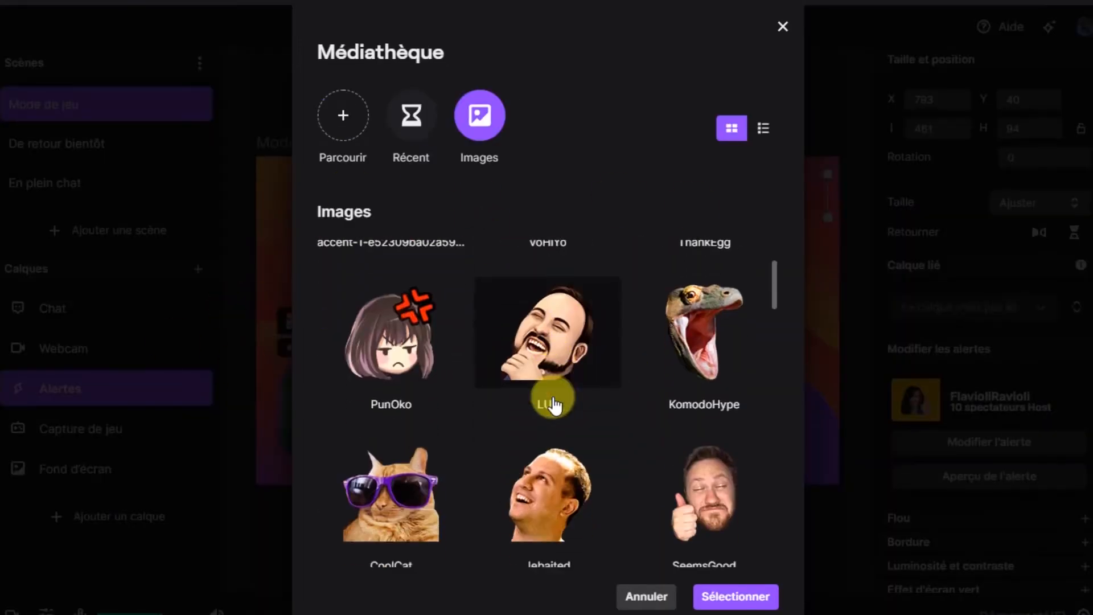
scroll(519, 383, "up", 2)
left_click(535, 295)
left_click(735, 596)
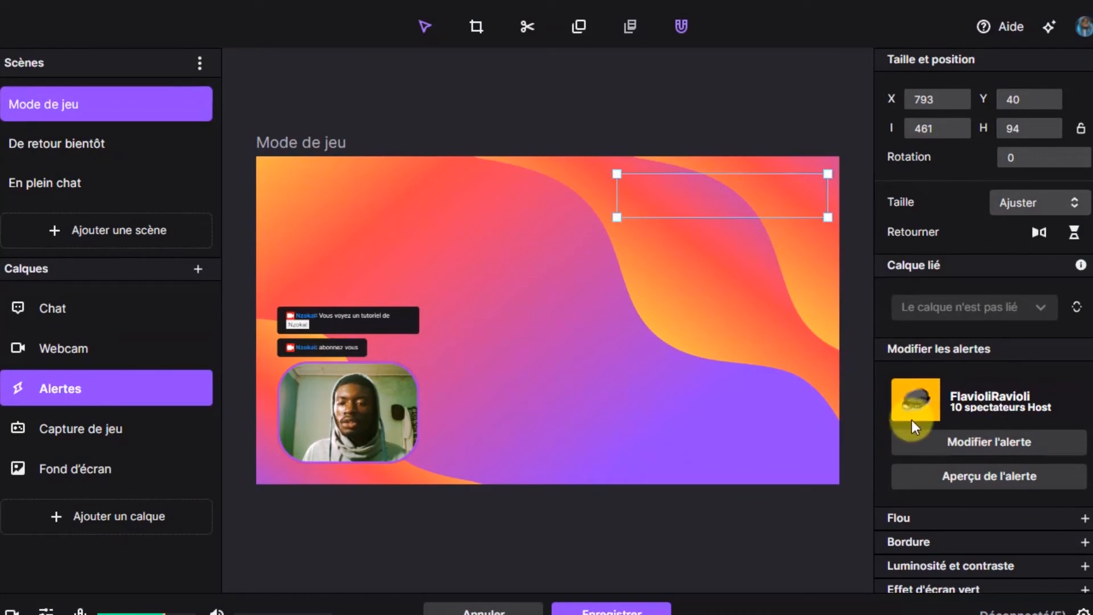
left_click(949, 488)
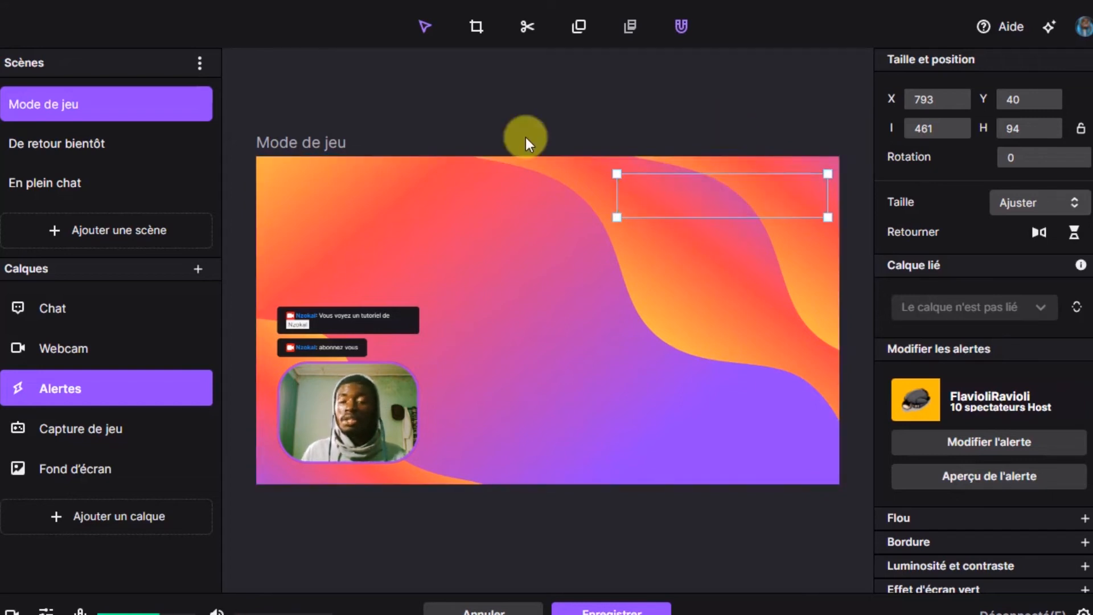
Review the alert settings for hosts, raids, subscriptions and cheers
left_click(972, 443)
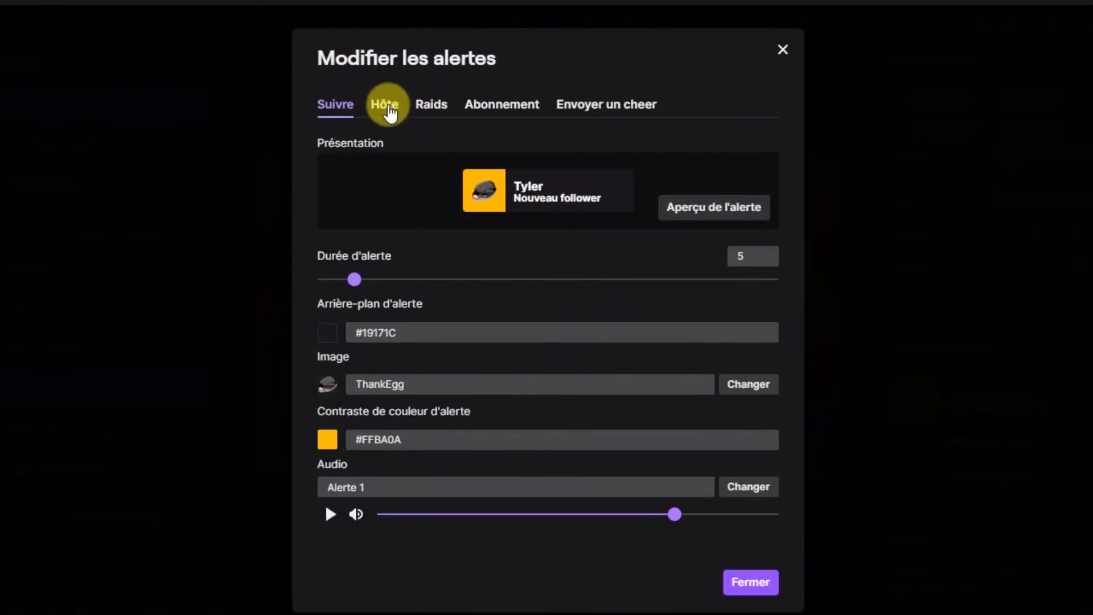
left_click(405, 107)
left_click(418, 107)
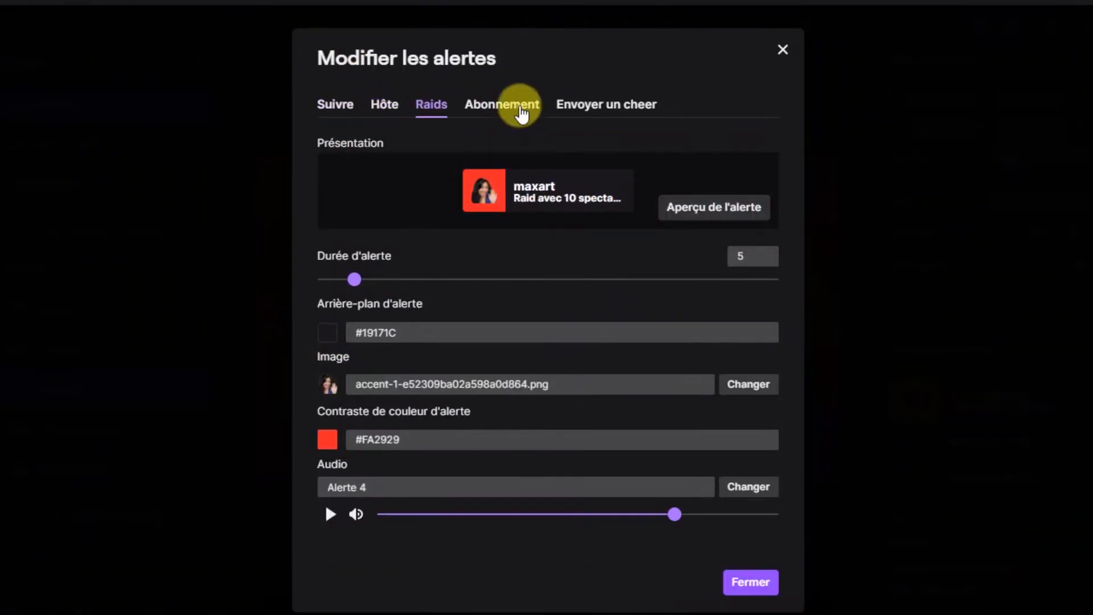
left_click(517, 113)
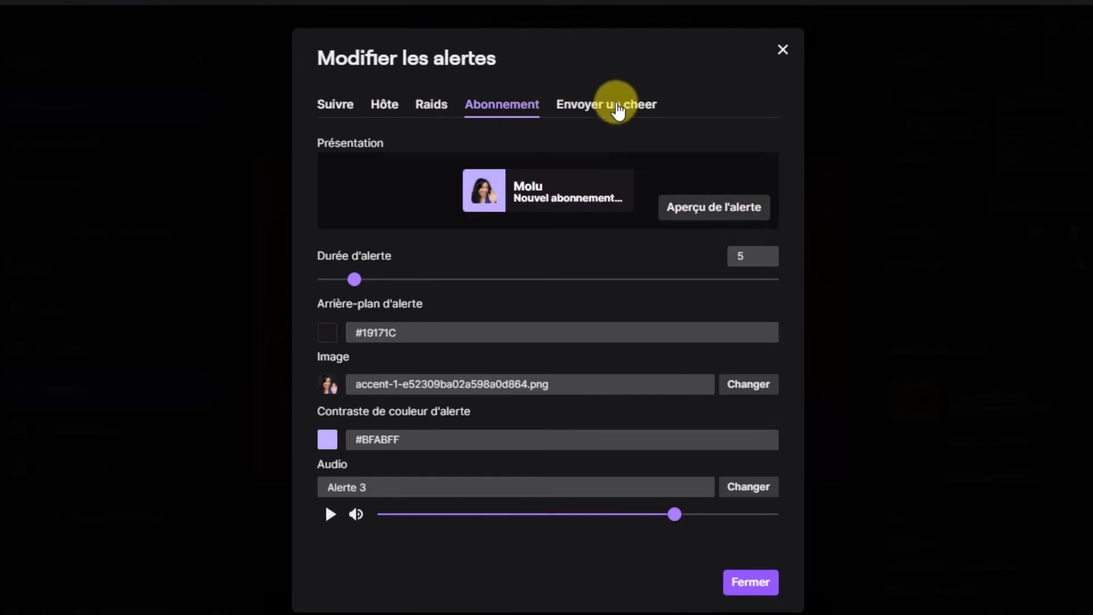
left_click(619, 110)
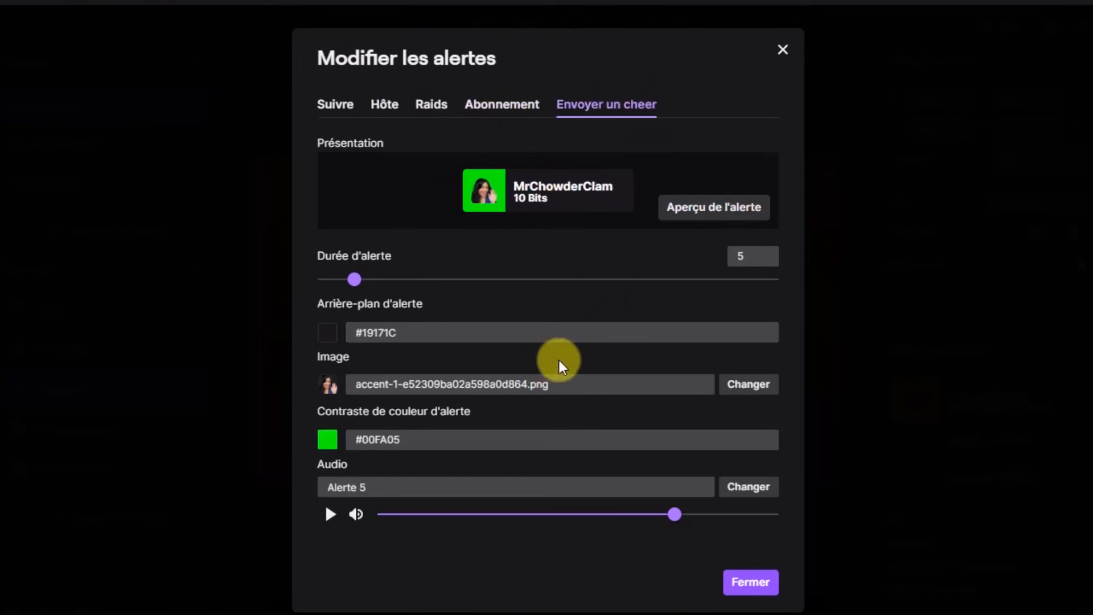
left_click(784, 46)
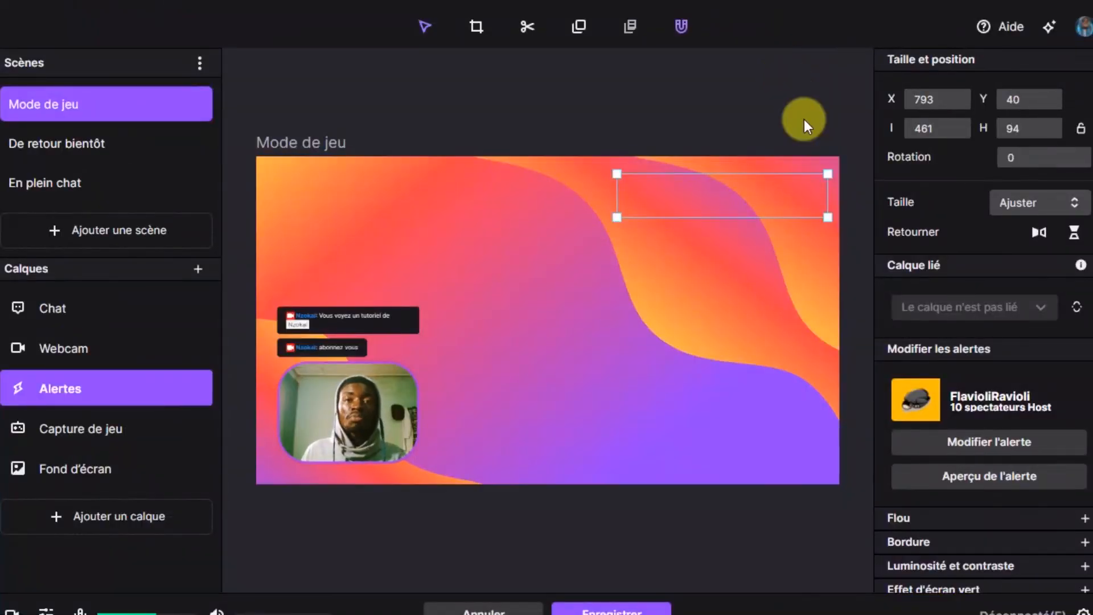
Resize the Capture de jeu layer to about 1170 × 622 and position it at X 46, Y 40
left_click(56, 435)
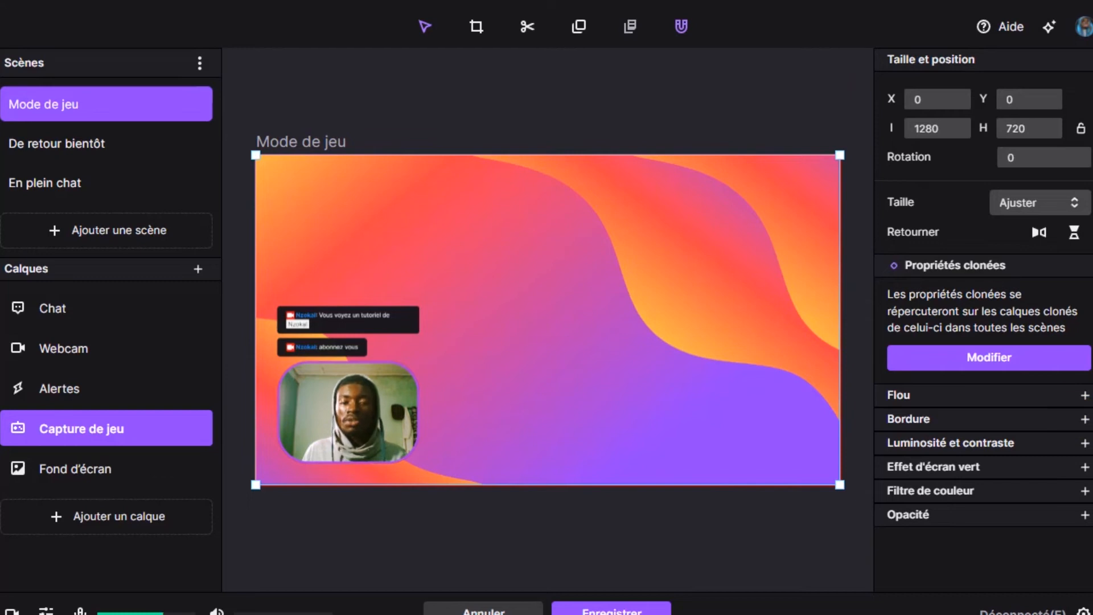
mouse_move(256, 155)
left_mouse_down()
mouse_move(532, 327)
mouse_move(335, 225)
mouse_move(248, 145)
left_mouse_up()
left_click_drag(299, 181, 277, 161)
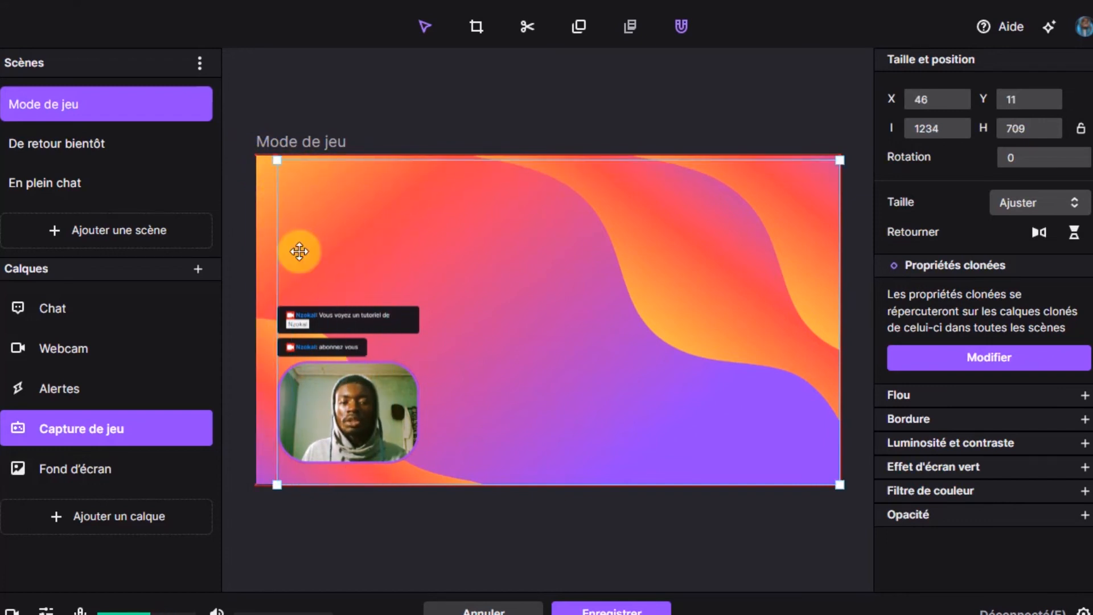
left_click_drag(272, 485, 277, 464)
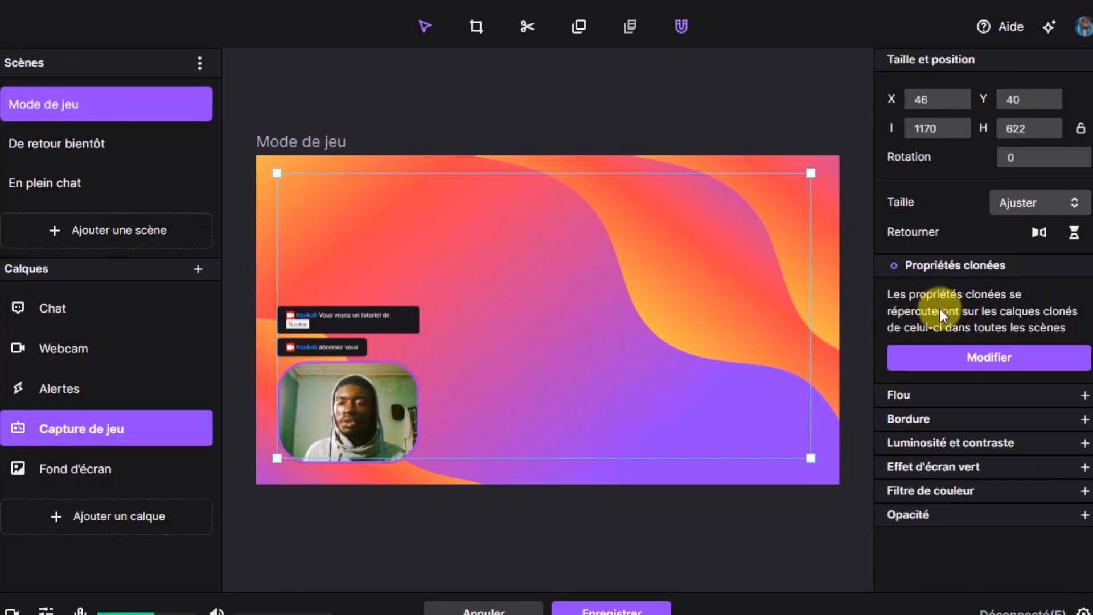
Set the Capture de jeu source to the entire Écran 2 display and enlarge the layer to about 1234 × 672
left_click(1022, 359)
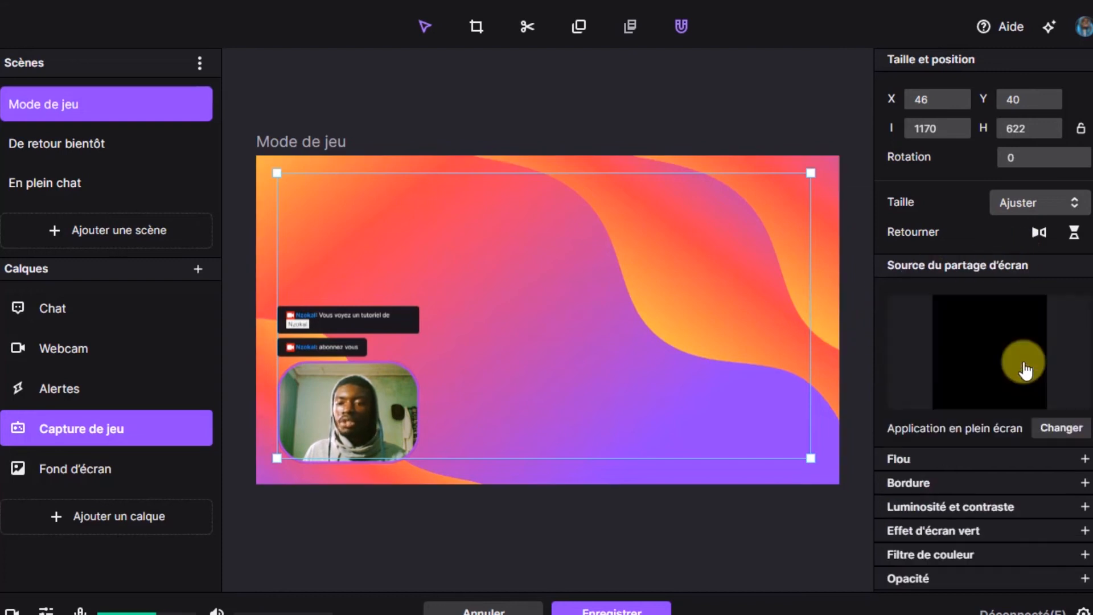
left_click(1053, 433)
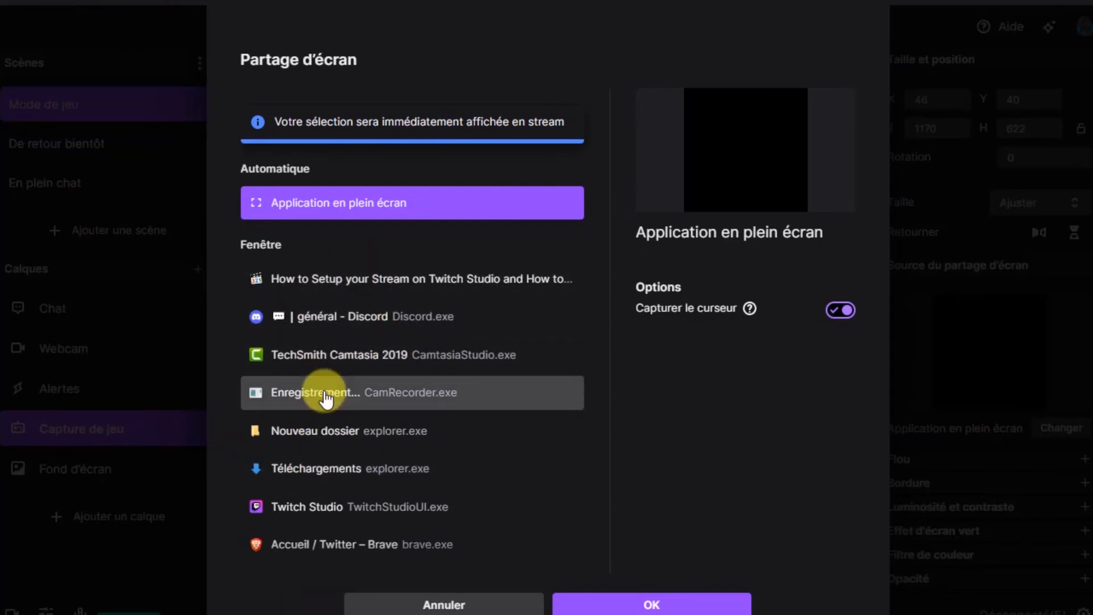
scroll(325, 398, "down", 2)
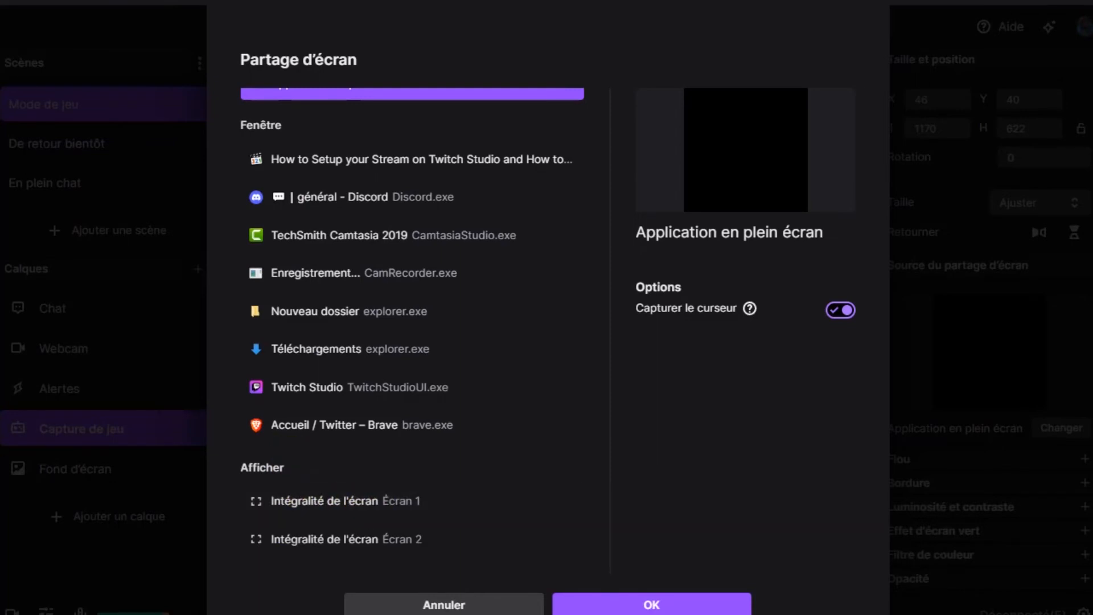
left_click(390, 501)
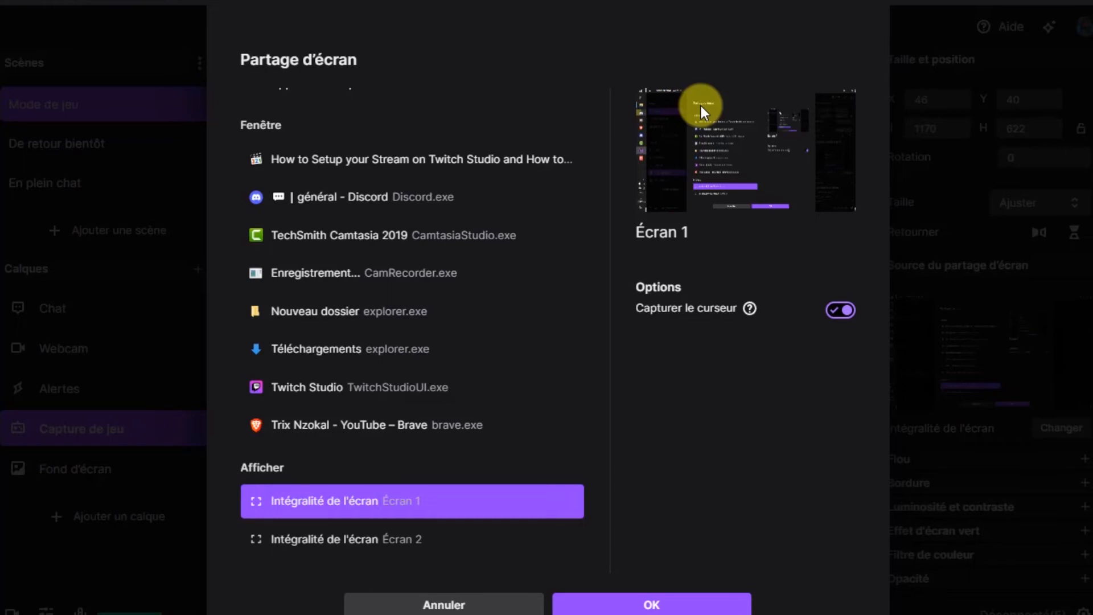
left_click(439, 539)
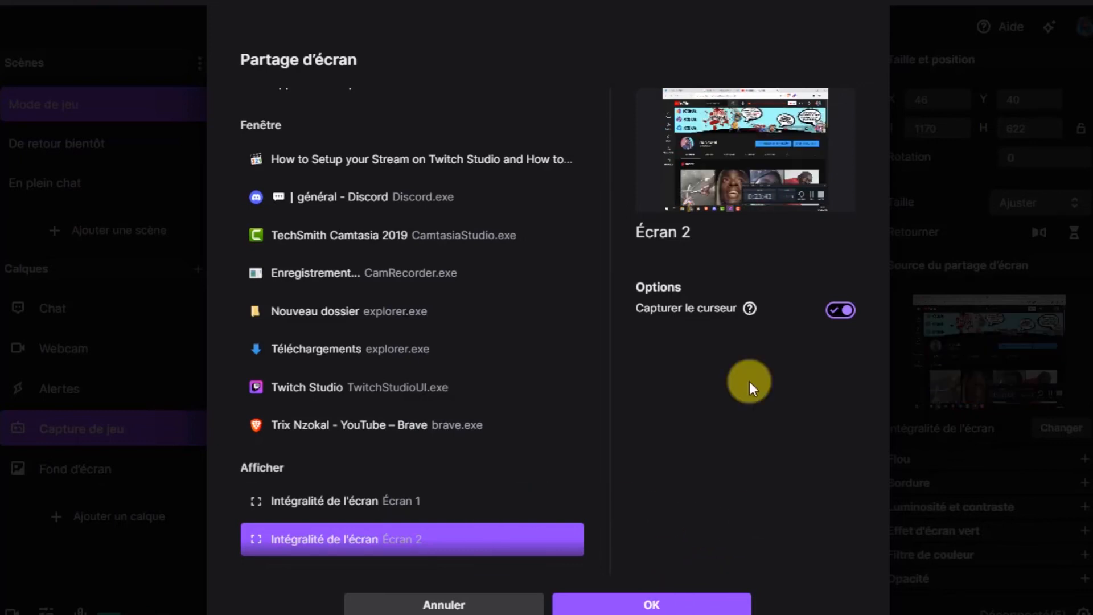
left_click(646, 598)
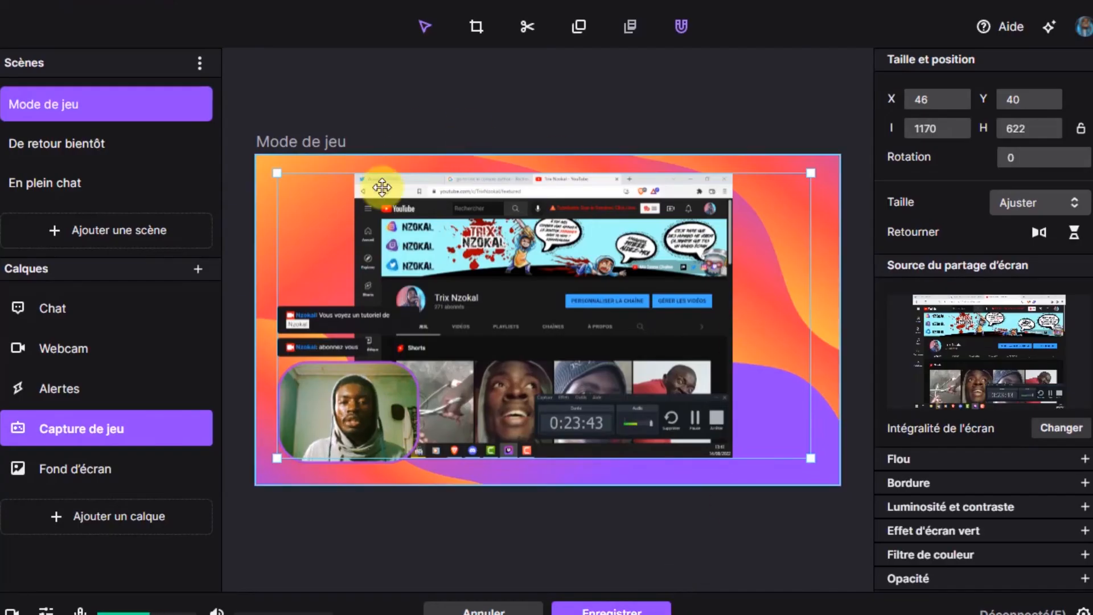
left_click_drag(279, 176, 244, 161)
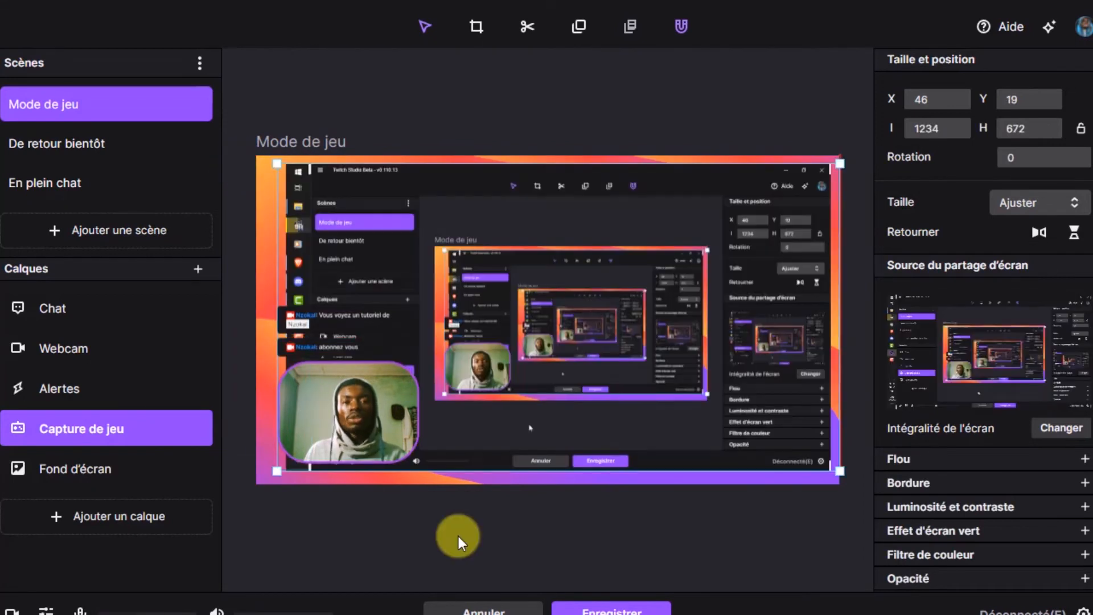
Replace the Fond d'écran layer's image with Fond d'écran 9 from the media library
left_click(60, 478)
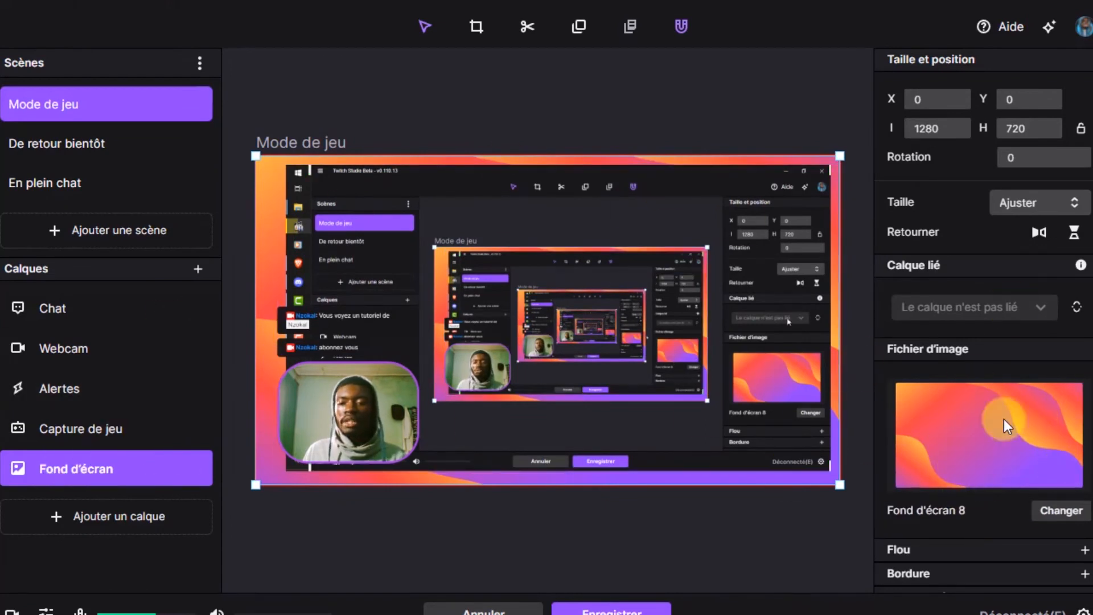
left_click(1062, 515)
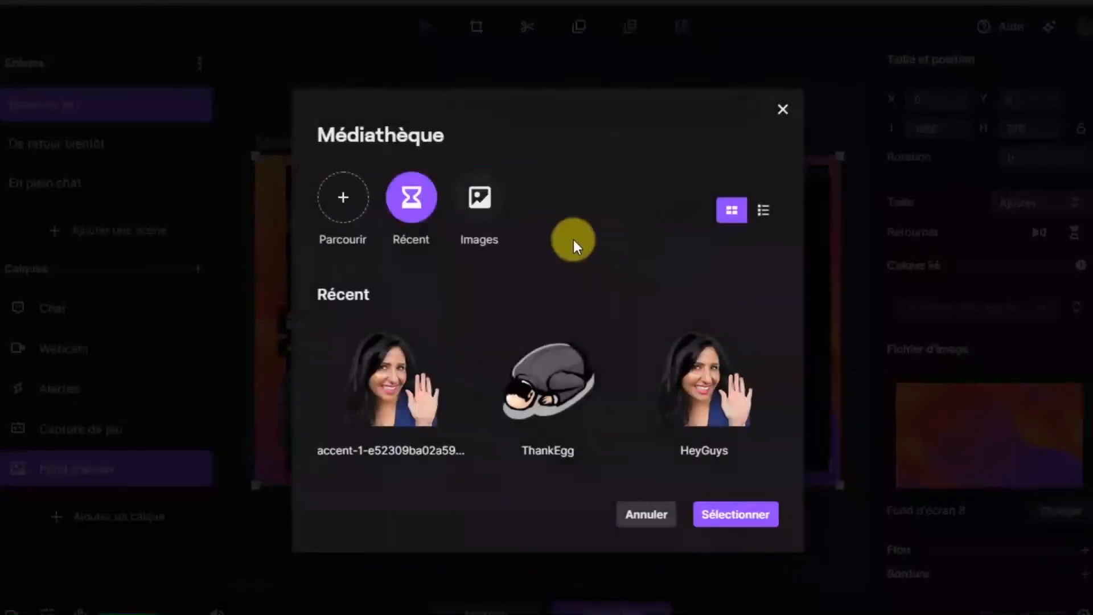
left_click(478, 195)
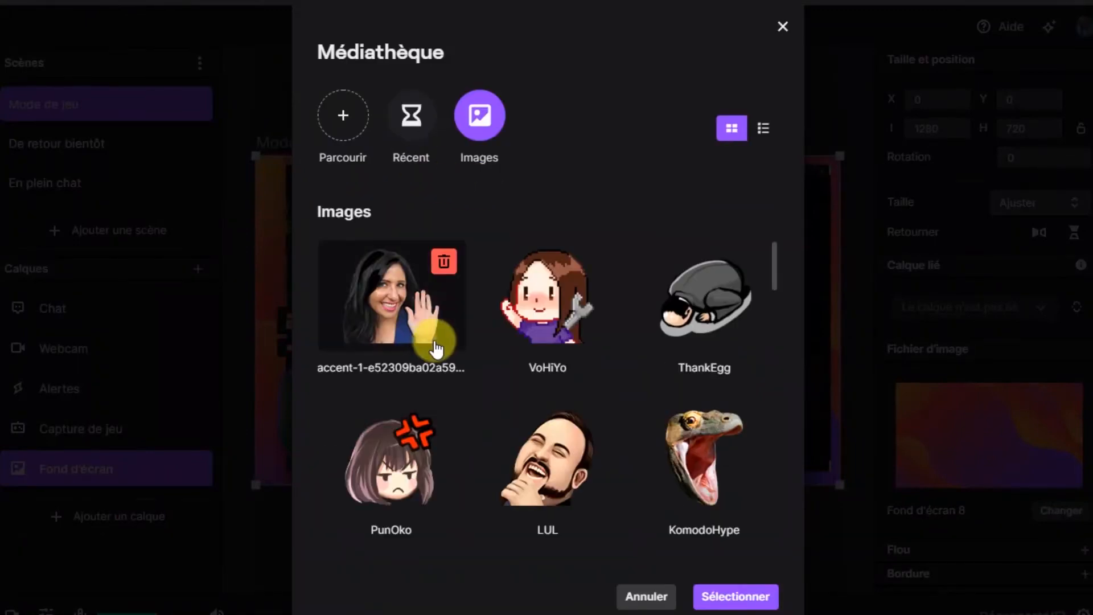
scroll(446, 303, "down", 5)
scroll(456, 326, "down", 15)
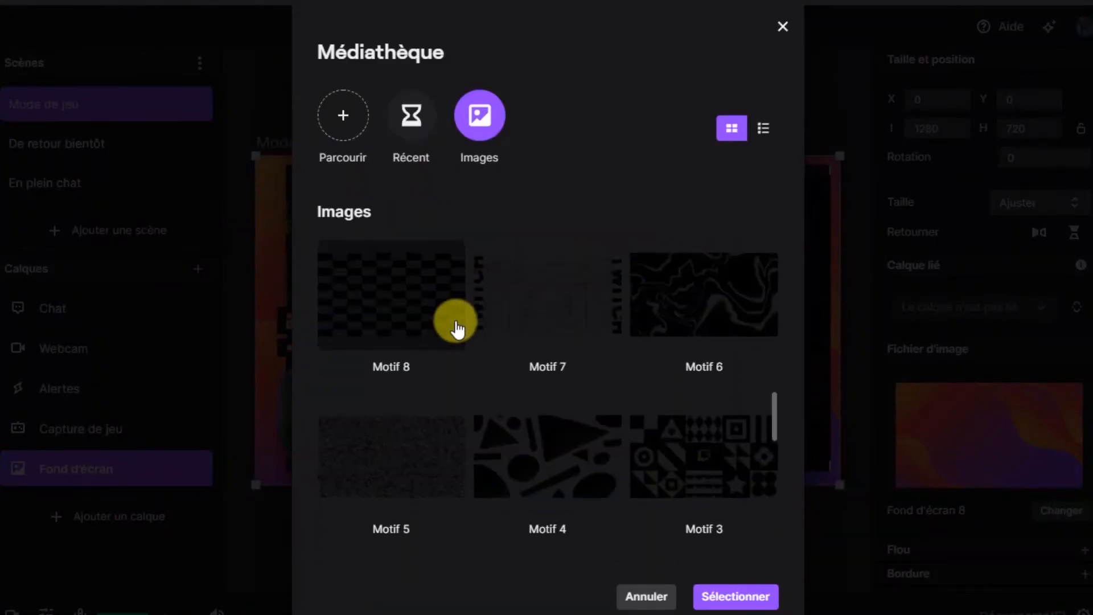
scroll(454, 322, "down", 3)
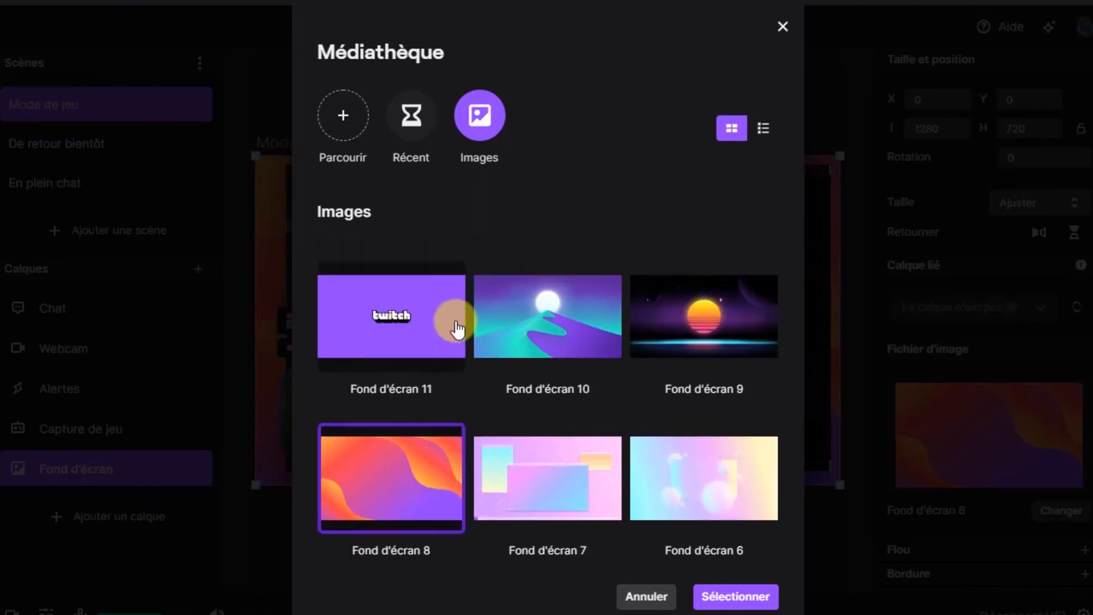
scroll(452, 325, "up", 2)
left_click(708, 417)
left_click(720, 596)
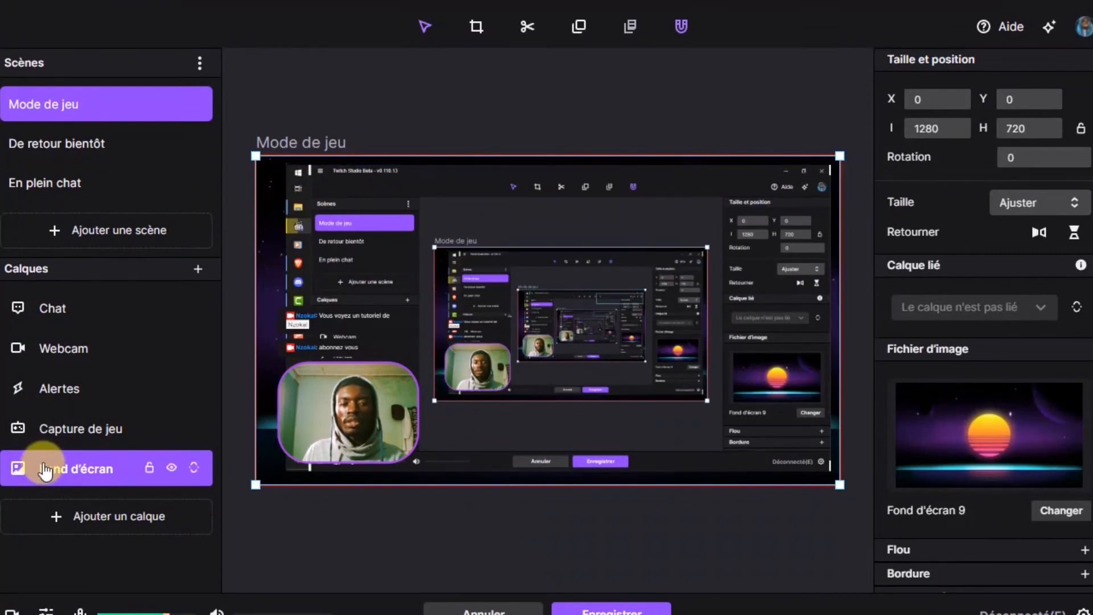
Hide and re-show the Capture de jeu layer to check the background, and save the Mode de jeu scene
left_click(194, 428)
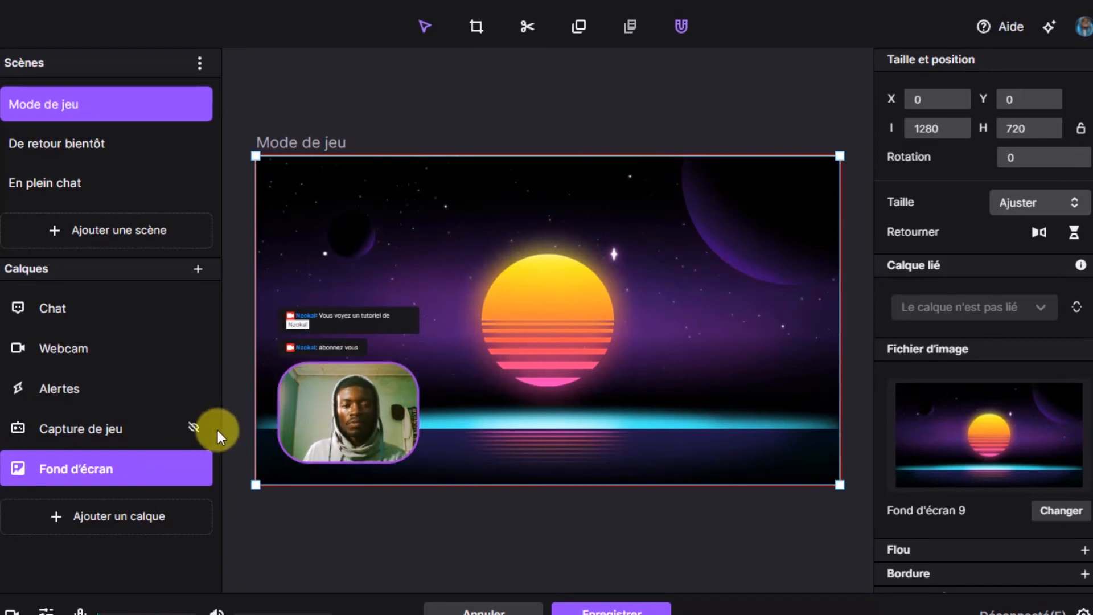
left_click(193, 429)
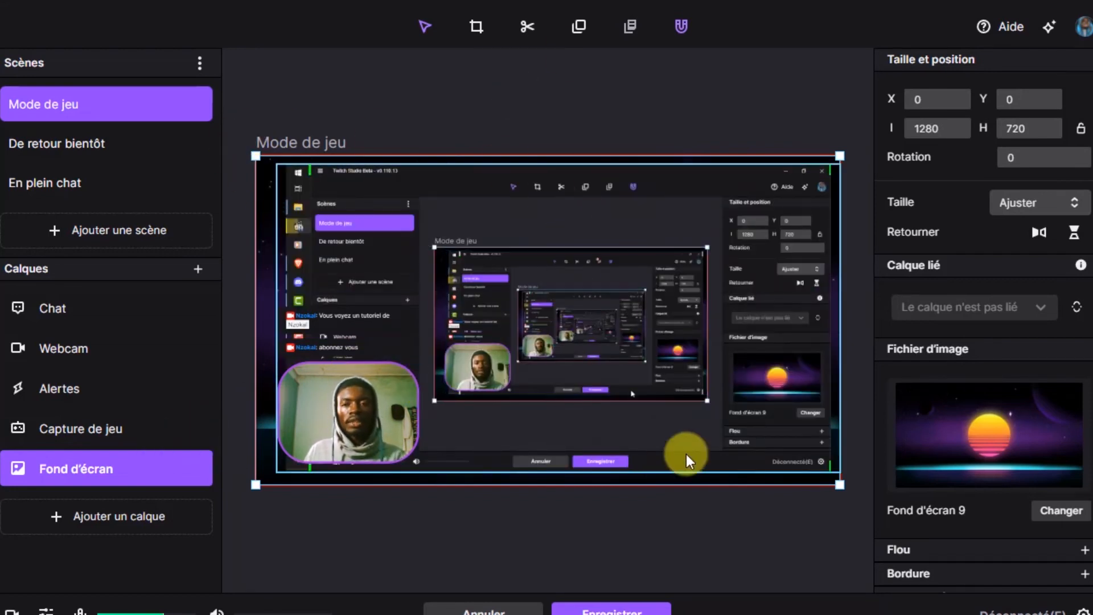
left_click(868, 183)
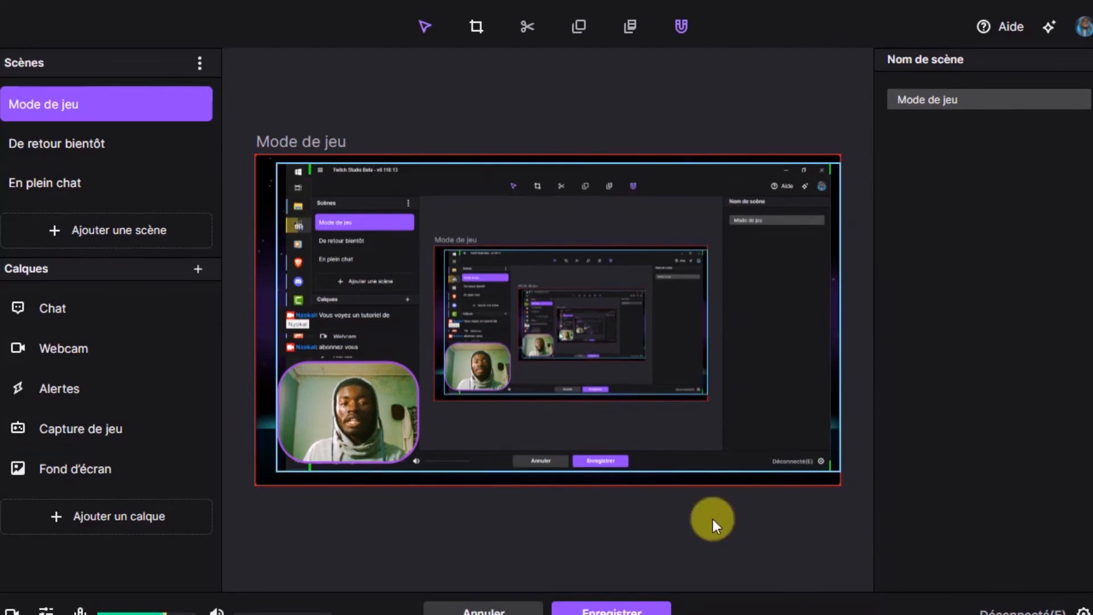
left_click(610, 608)
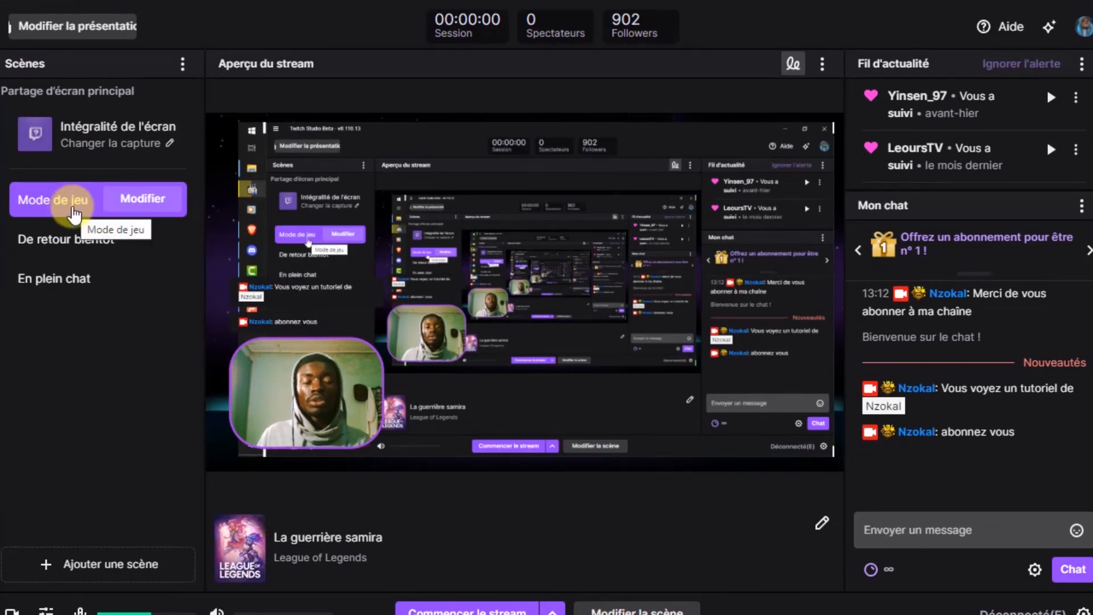
Review the De retour bientôt scene and its "Bientôt de retour" message layer, and save the scene
left_click(63, 239)
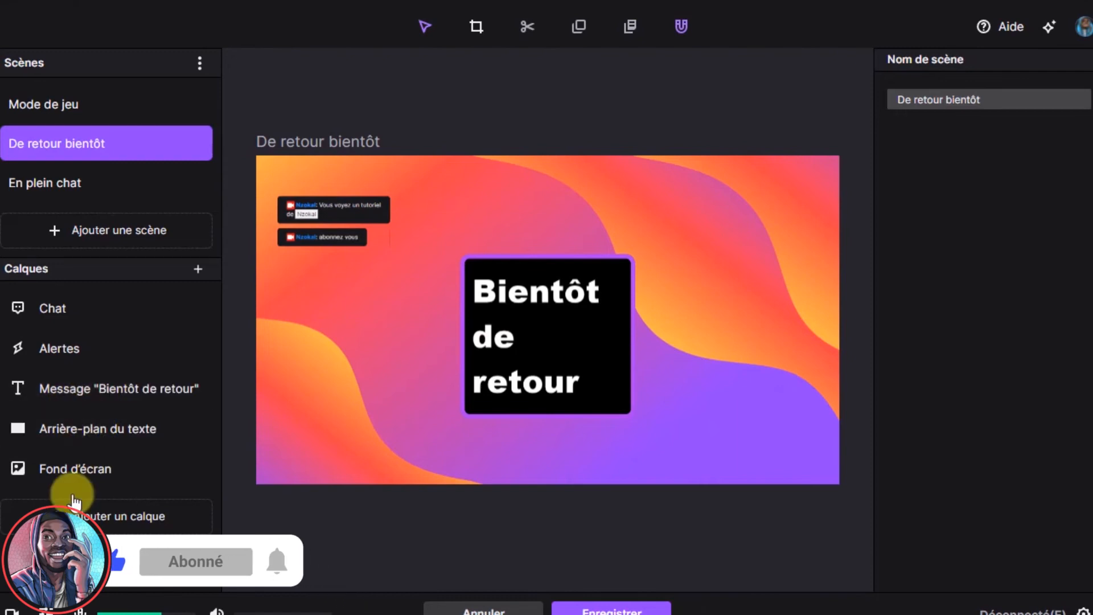
left_click(545, 291)
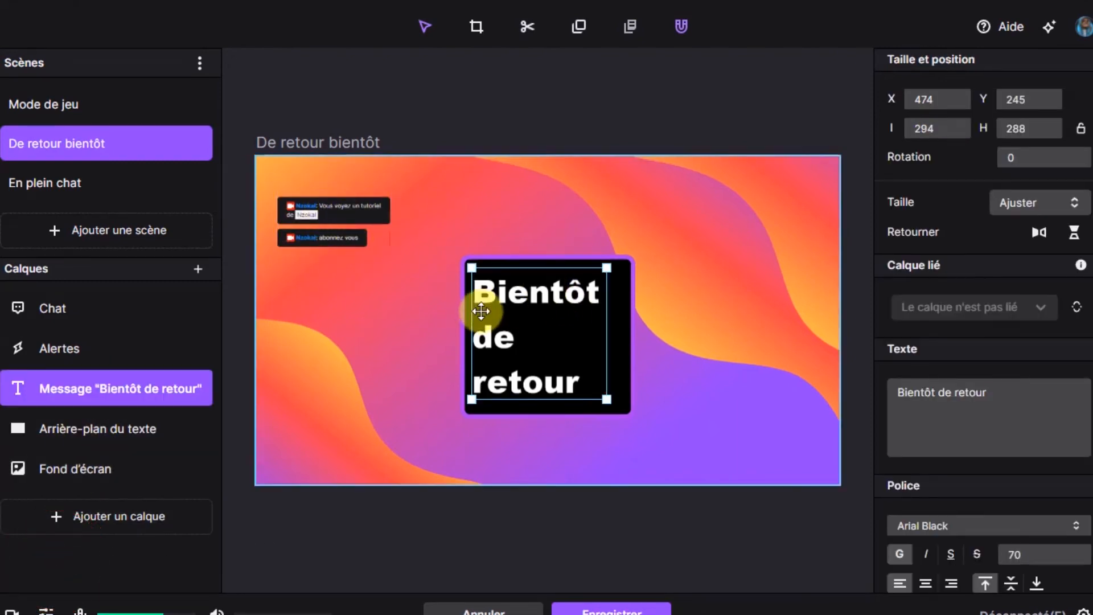
left_click(611, 609)
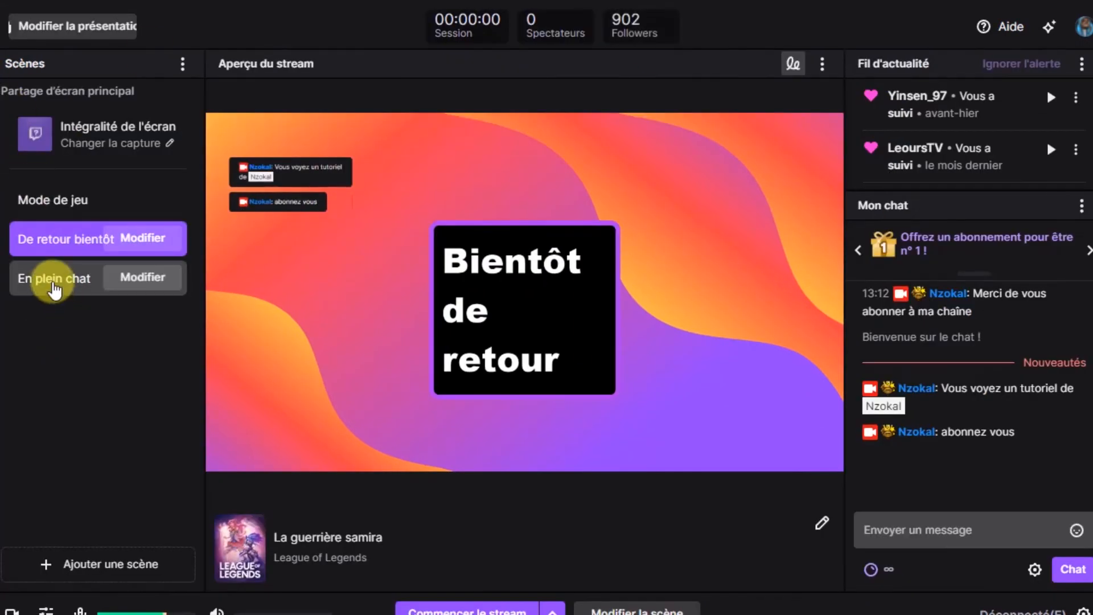
Open the En plein chat scene for editing and move its Chat layer to the canvas's lower-left corner
left_click(50, 280)
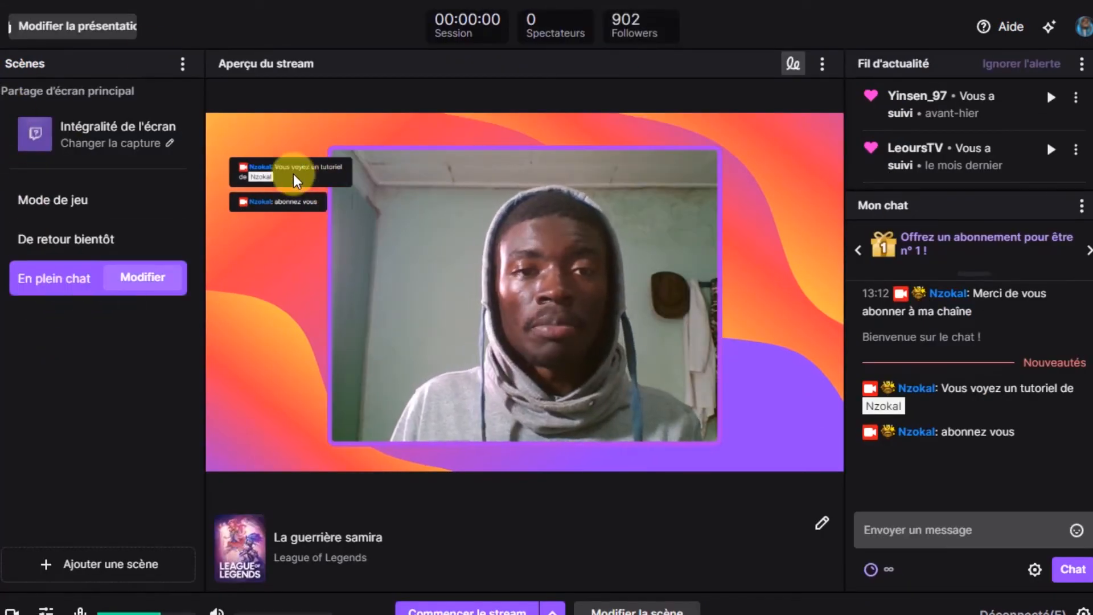
left_click(143, 277)
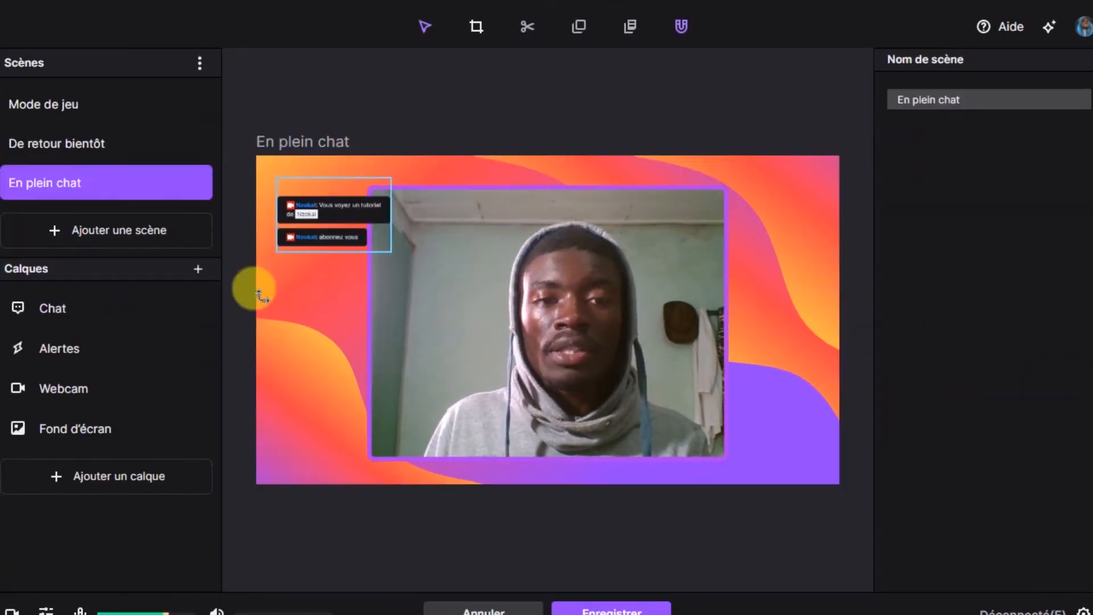
left_click(74, 310)
left_click_drag(349, 220, 336, 429)
Enlarge the Webcam layer to about 918 × 670 at X 166, Y 24, and save the En plein chat scene
left_click(348, 185)
mouse_move(367, 185)
left_mouse_down()
mouse_move(325, 175)
mouse_move(319, 152)
mouse_move(333, 190)
mouse_move(354, 175)
left_mouse_up()
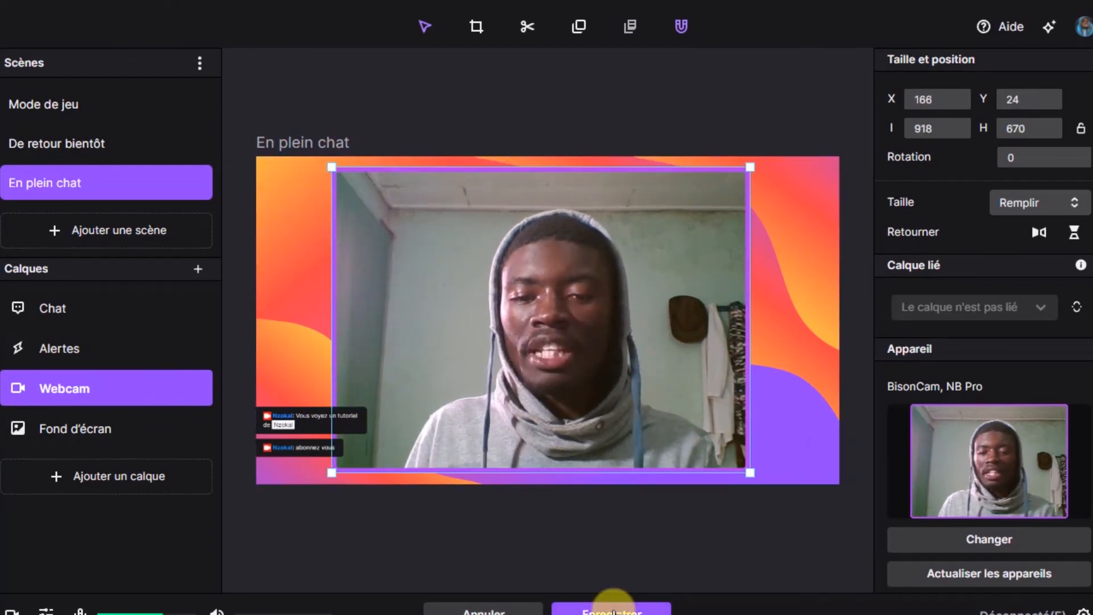
left_click(613, 610)
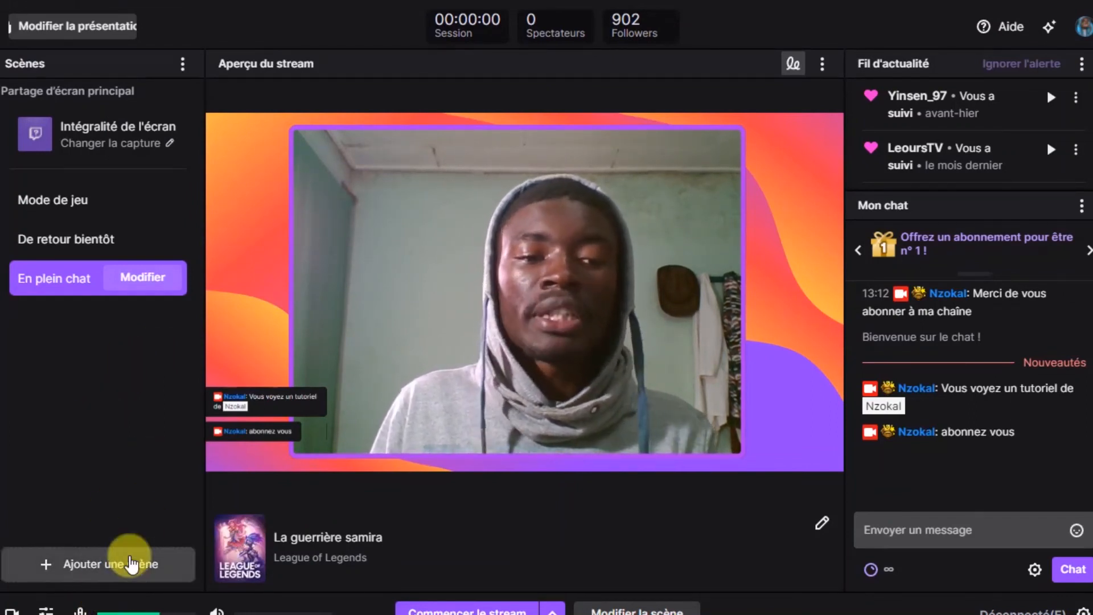
Add a new scene from the Début bientôt template
left_click(33, 563)
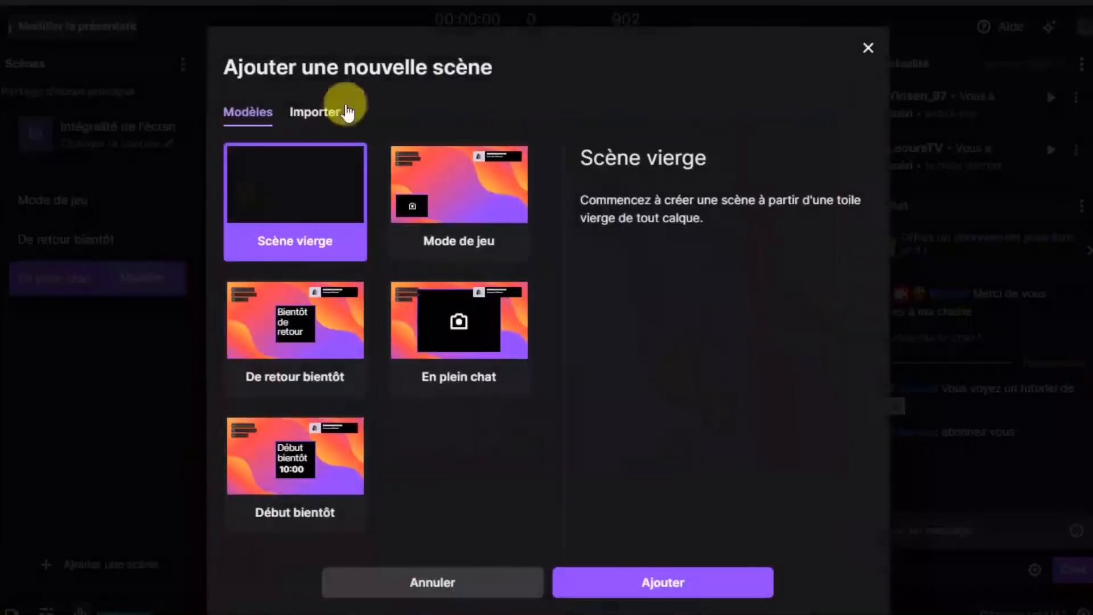
left_click(312, 487)
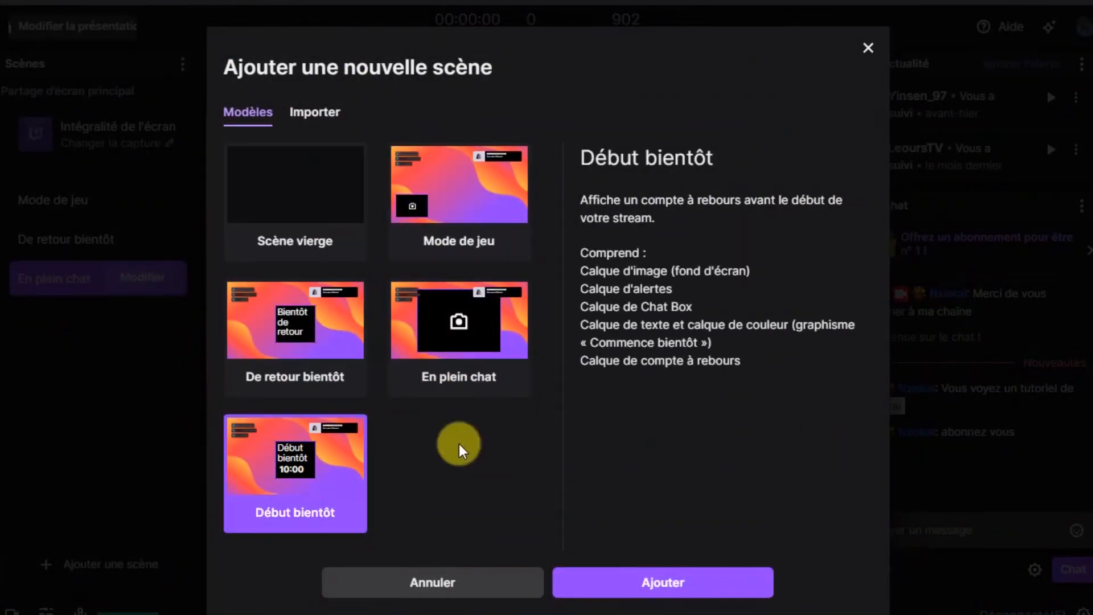
left_click(710, 587)
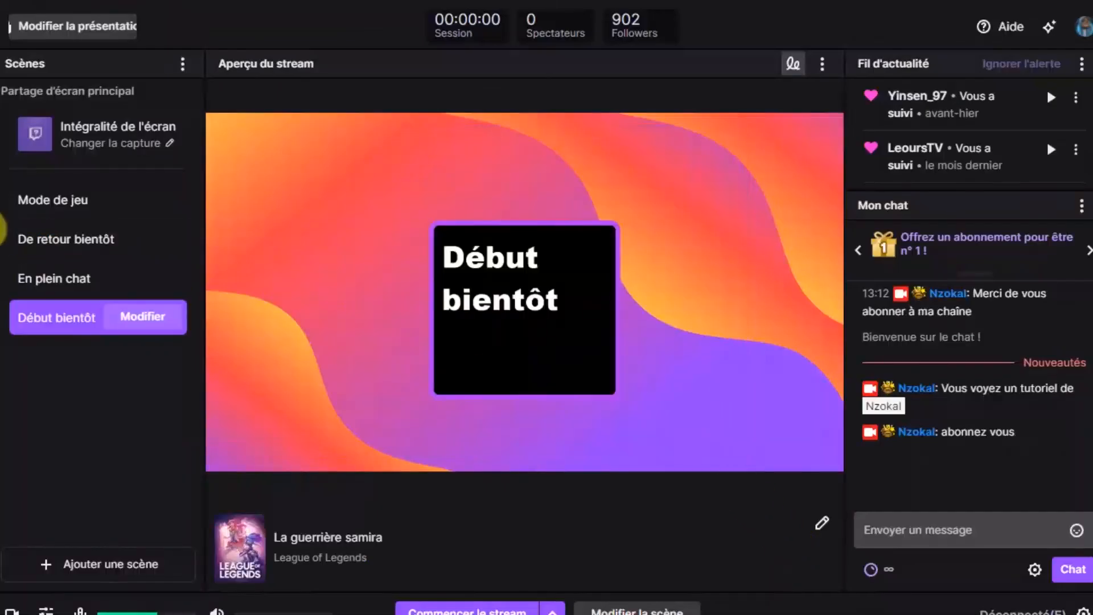
Move the Début bientôt scene to the top of the scene list and inspect its Compte à rebours layer
left_click_drag(64, 340, 90, 206)
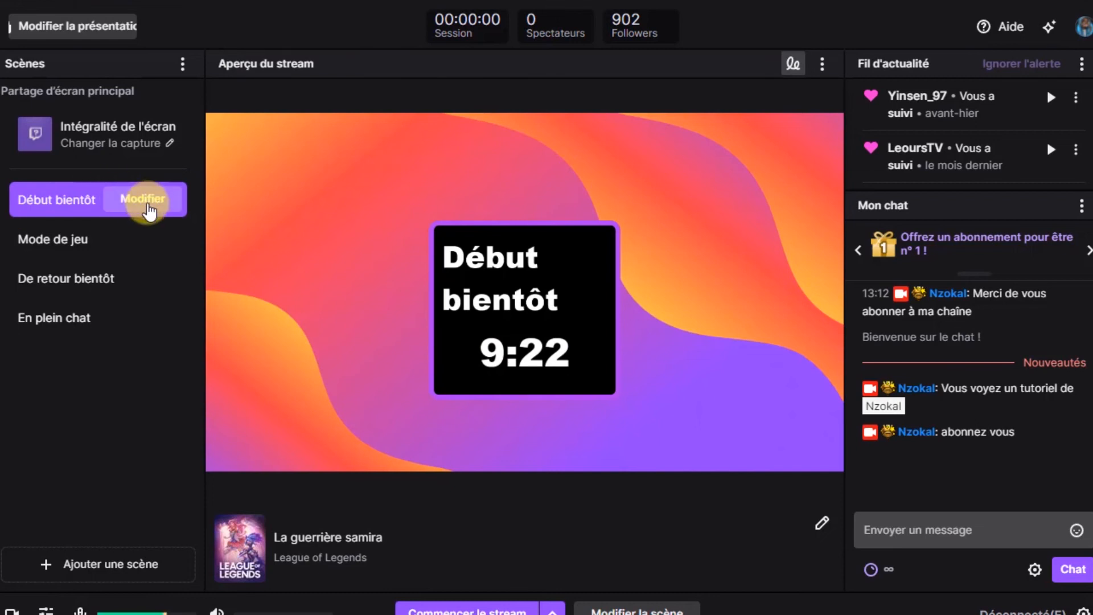
left_click(144, 199)
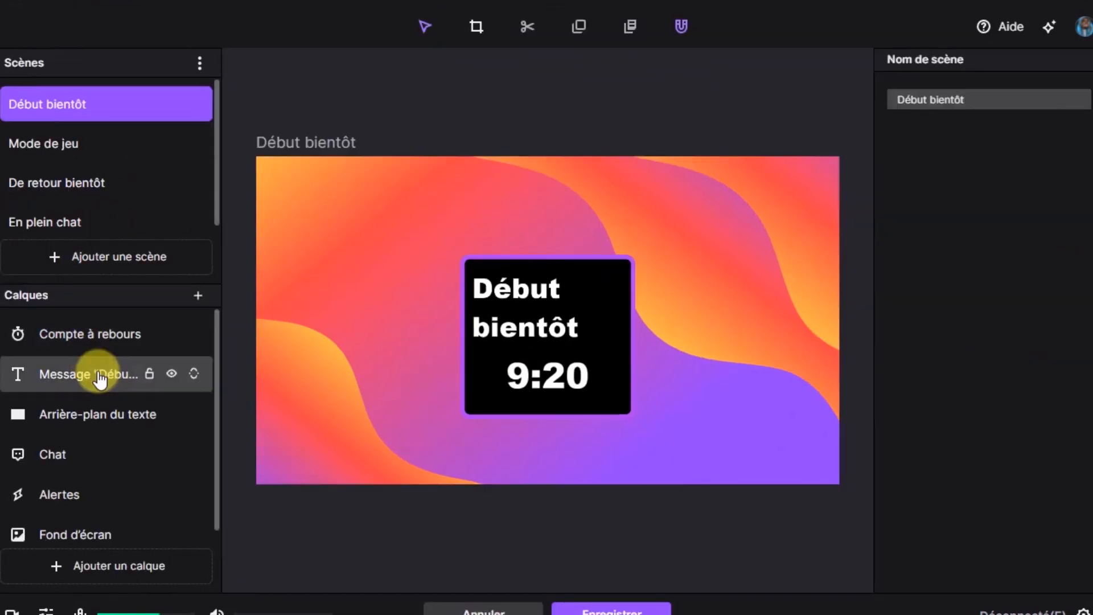
left_click(85, 334)
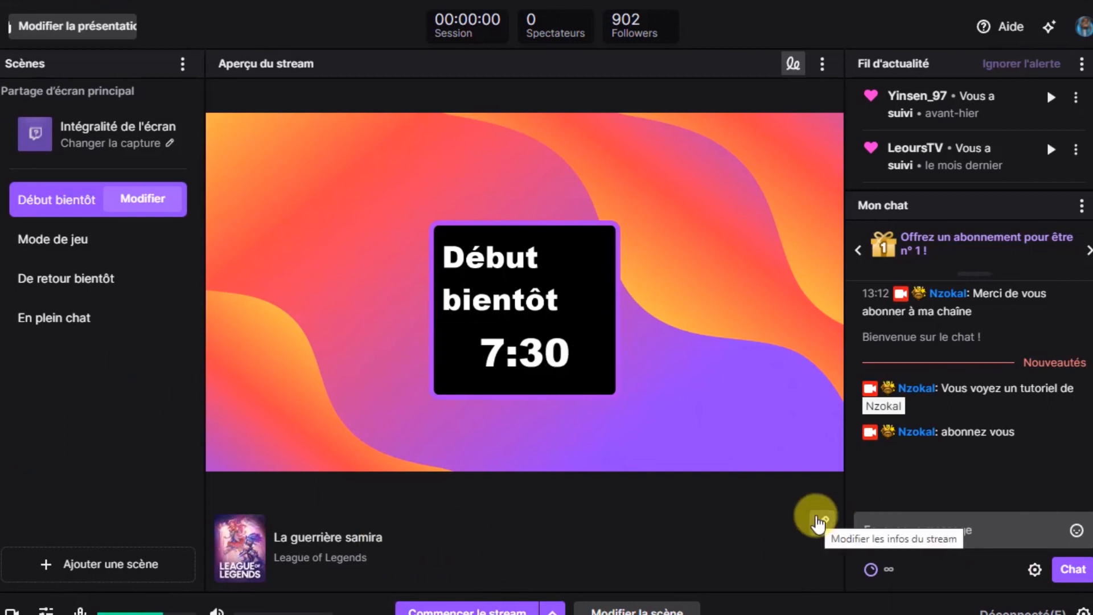
Review the stream info's title, live notification, category, audience, tags, language and rerun option, and accept it
left_click(819, 521)
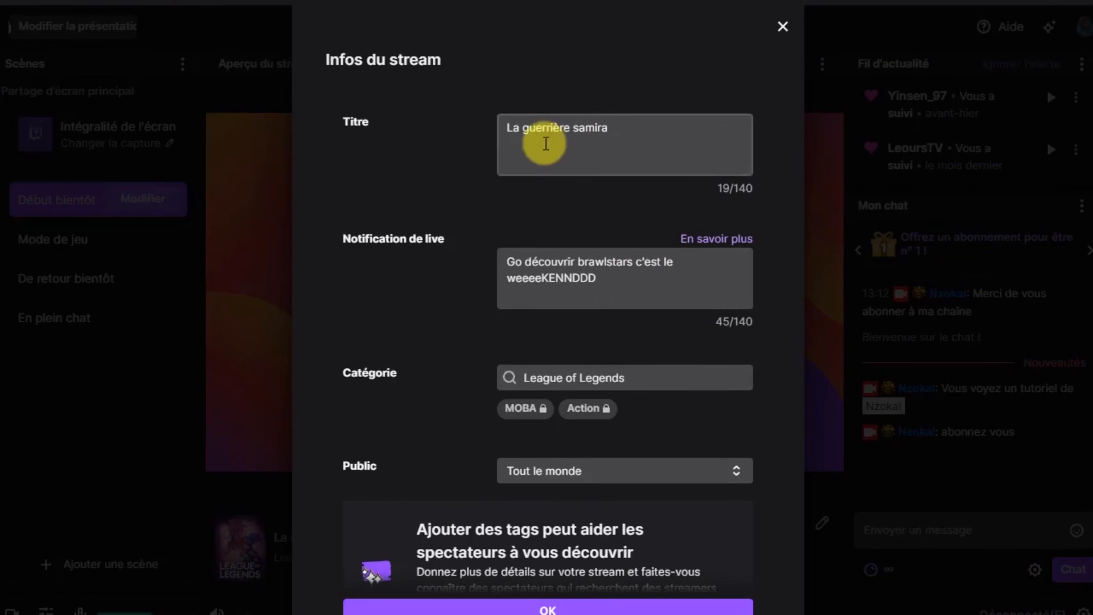
left_click(541, 142)
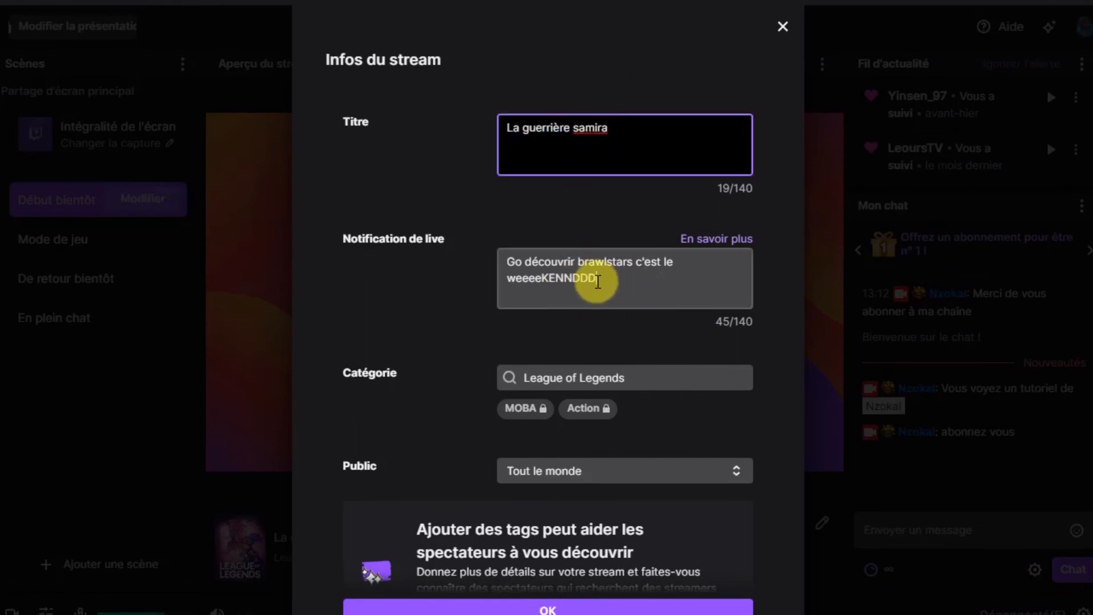
left_click(599, 281)
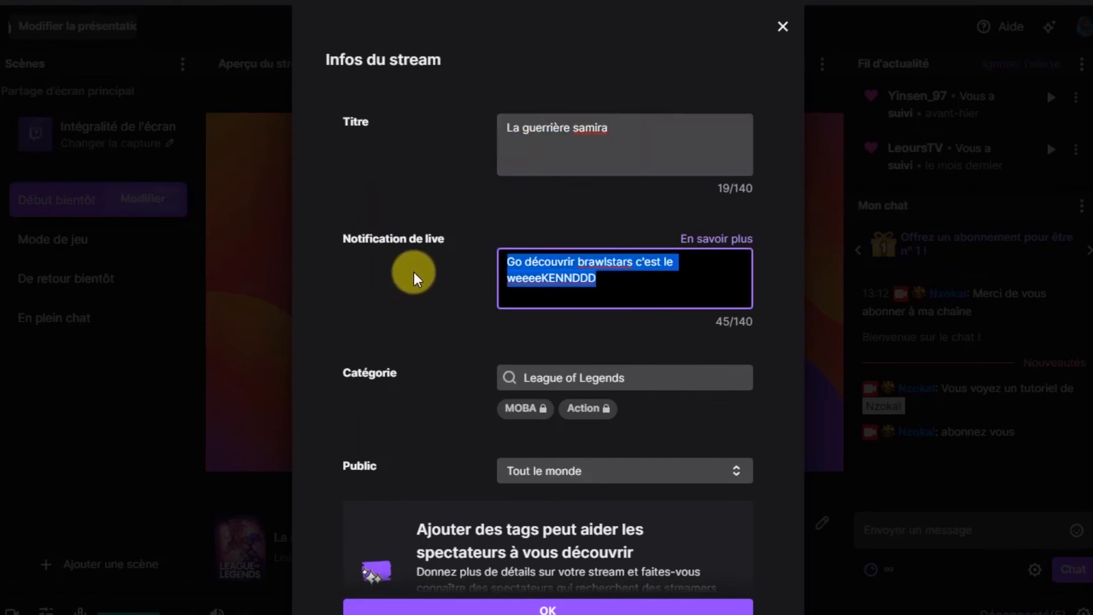
scroll(415, 277, "down", 2)
left_click(451, 249)
scroll(484, 324, "up", 1)
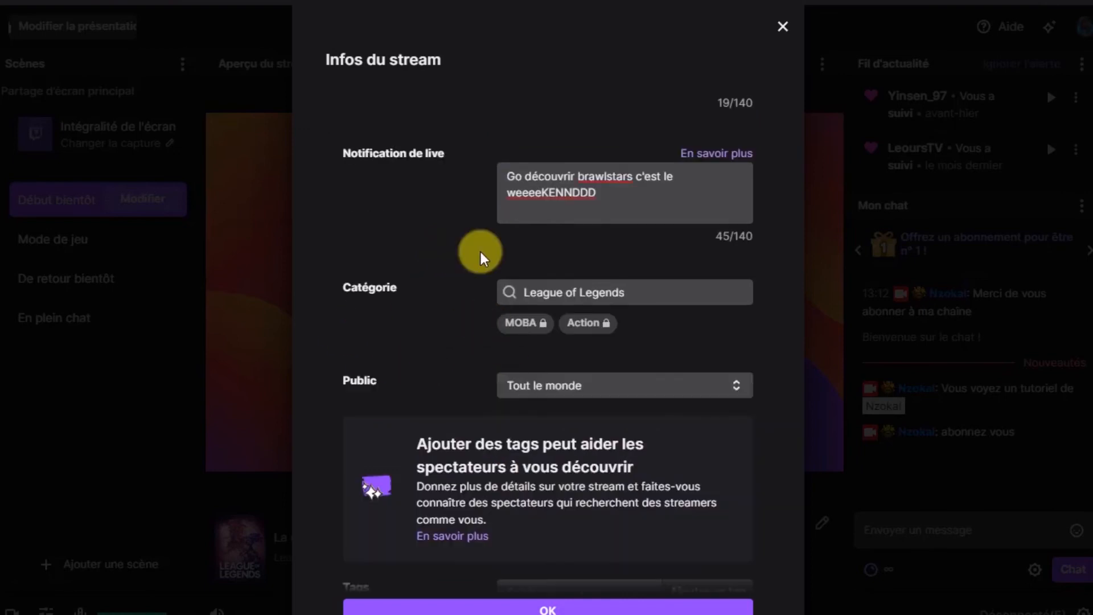
scroll(415, 415, "down", 2)
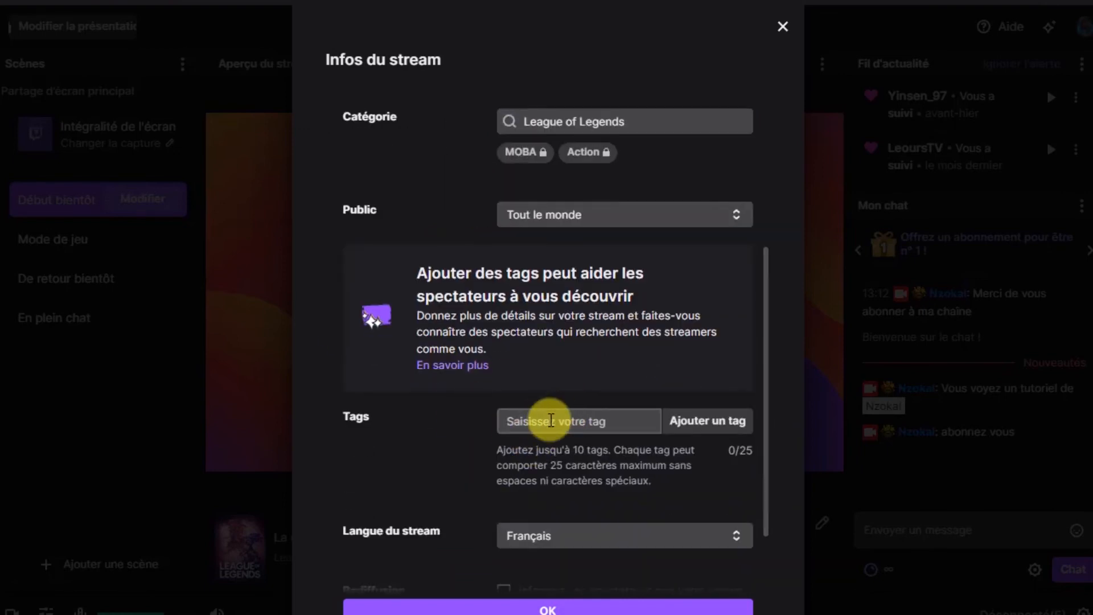
scroll(479, 420, "down", 2)
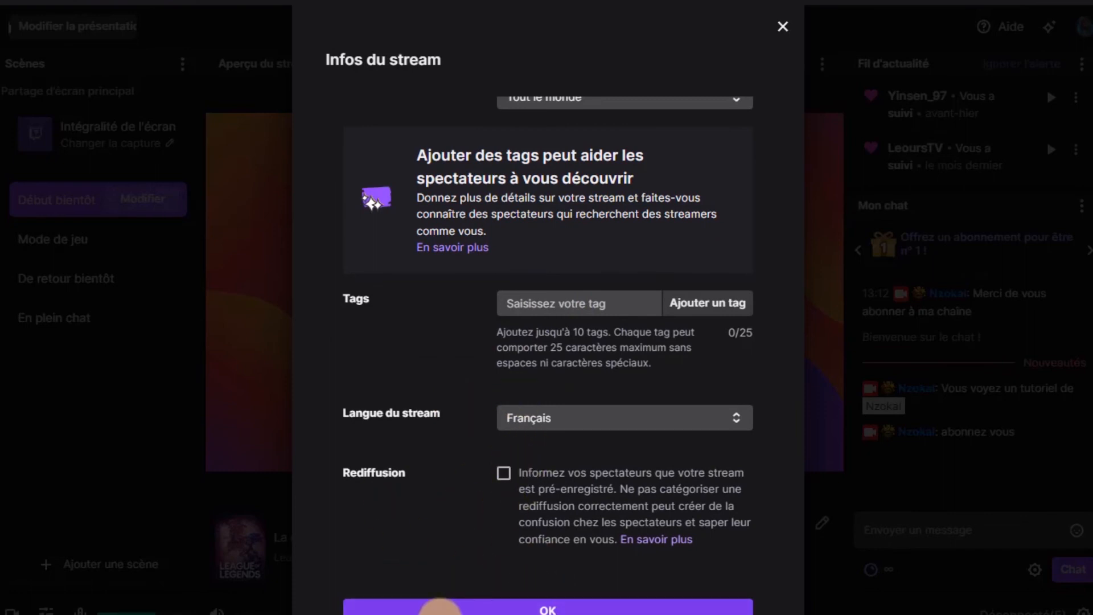
left_click(493, 608)
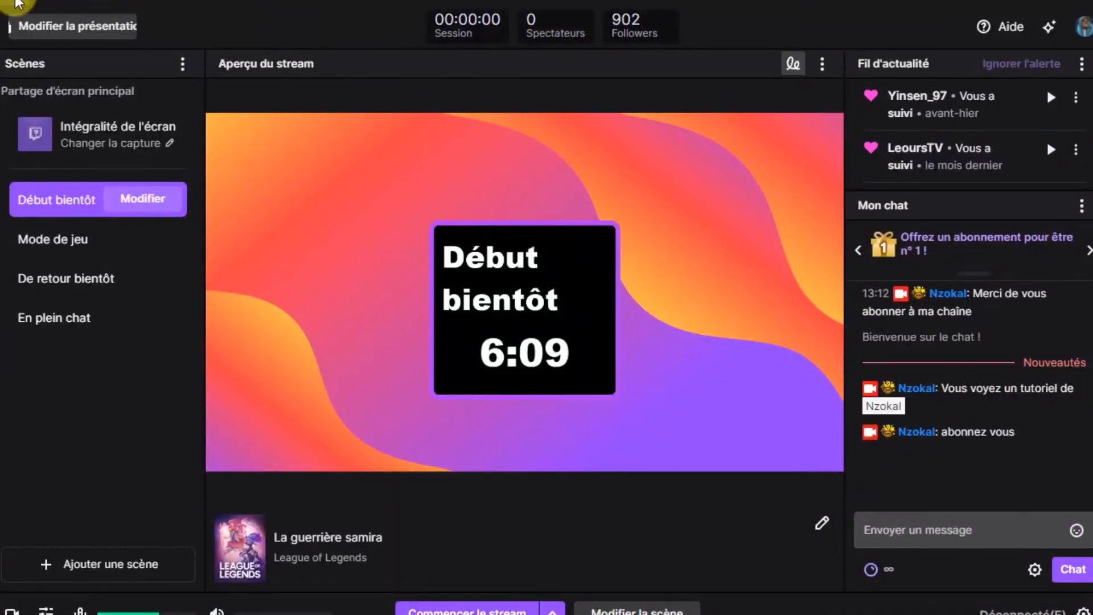
Open the application's shortcut settings and assign Ctrl+Alt+F1 to the Début bientôt scene
left_click(19, 5)
mouse_move(57, 12)
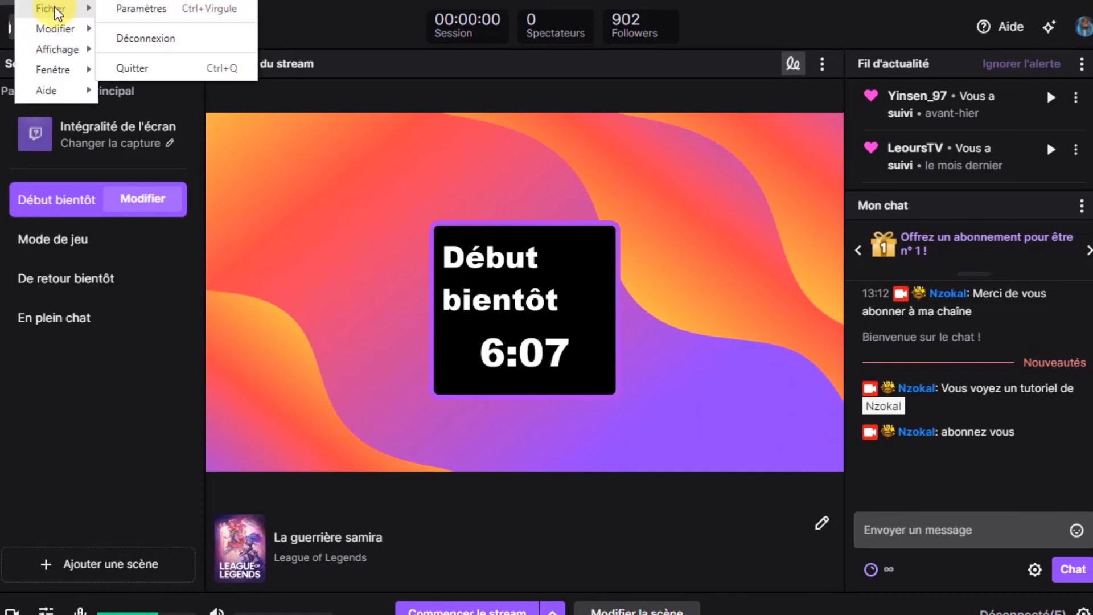
left_click(143, 8)
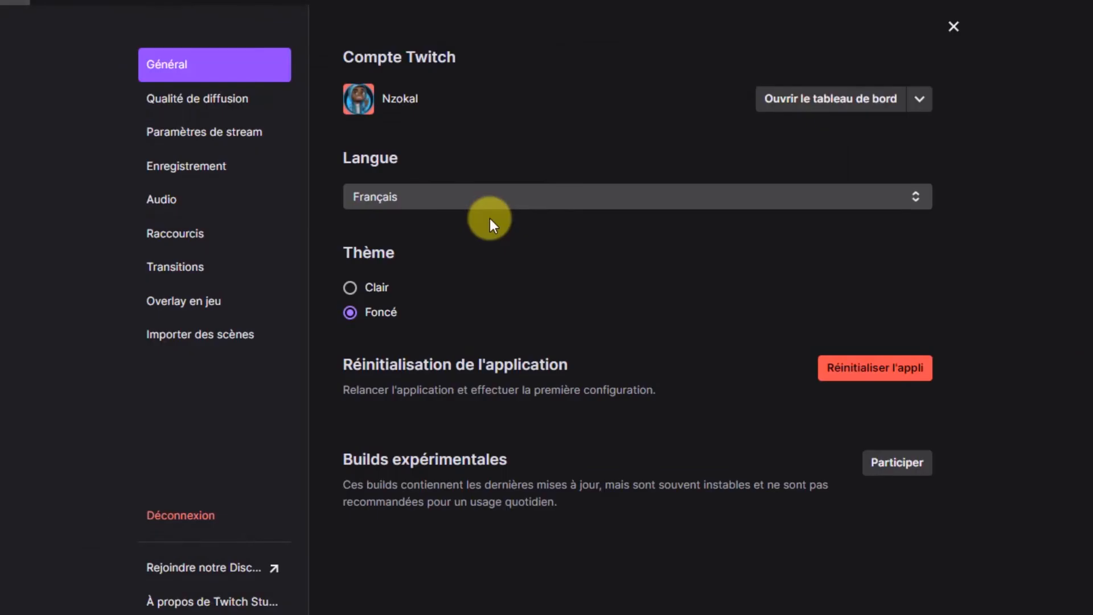
left_click(171, 232)
scroll(542, 415, "down", 5)
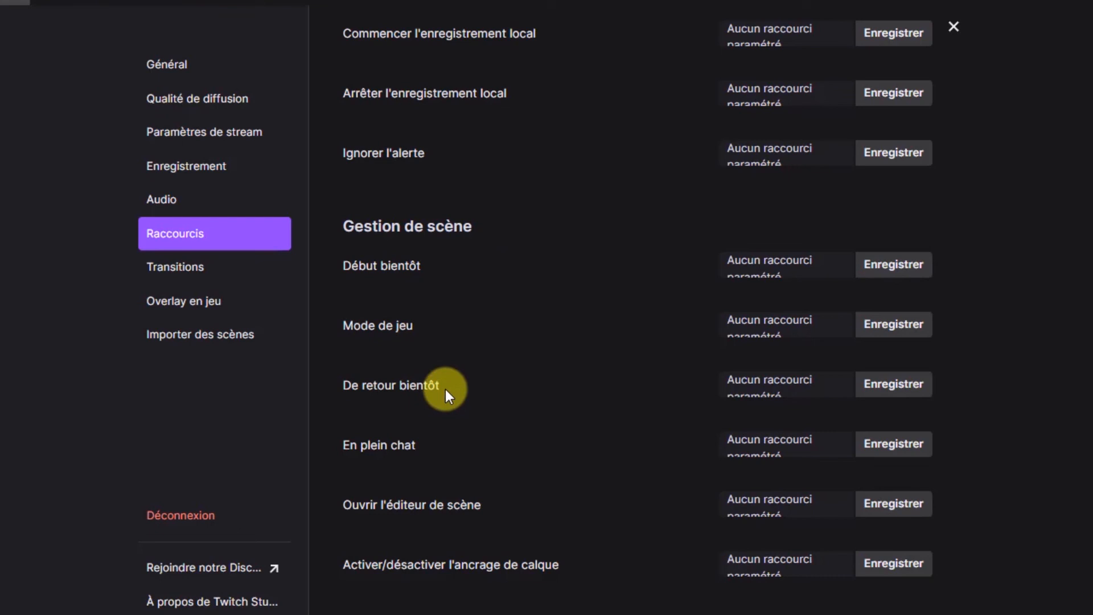
left_click(885, 263)
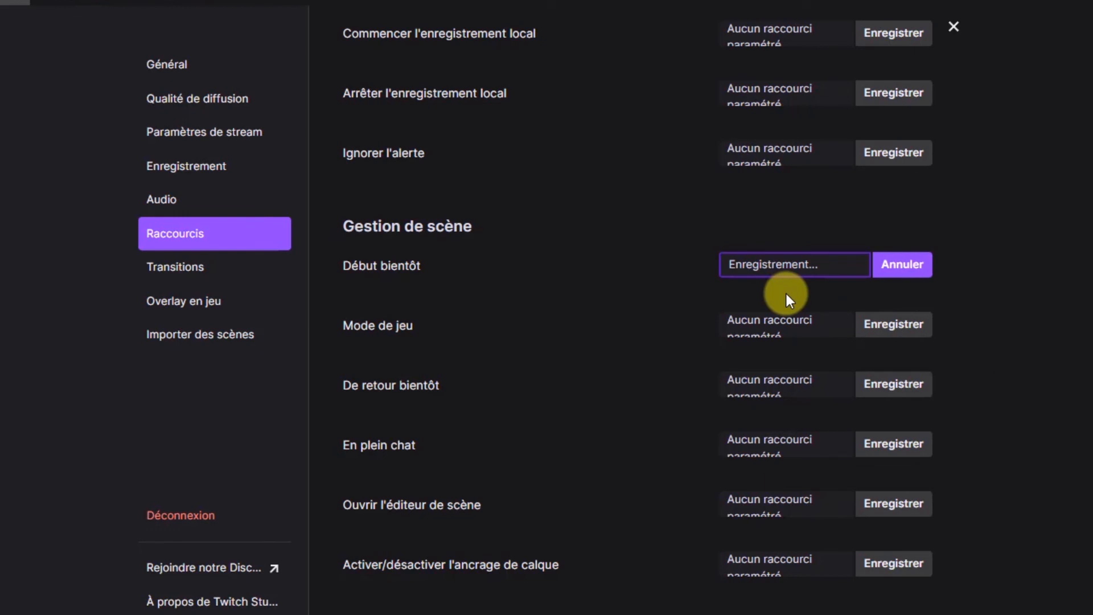
key("ctrl+alt+F1")
Assign Ctrl+Alt+F2 to Mode de jeu, Ctrl+Alt+F3 to De retour bientôt and Ctrl+Alt+F4 to En plein chat
left_click(798, 330)
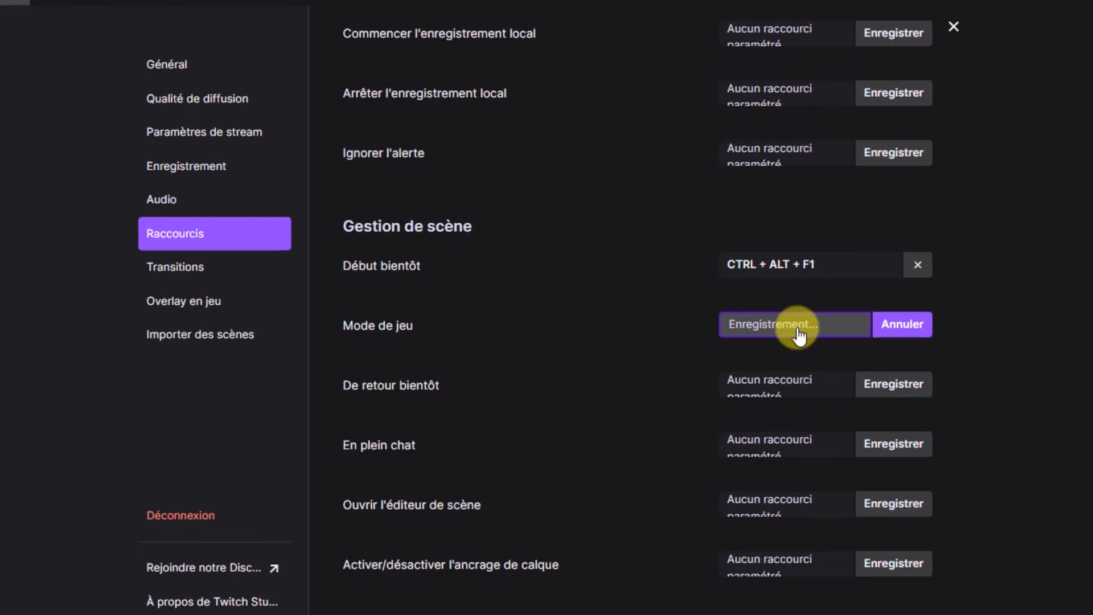
key("ctrl+alt+F2")
left_click(789, 392)
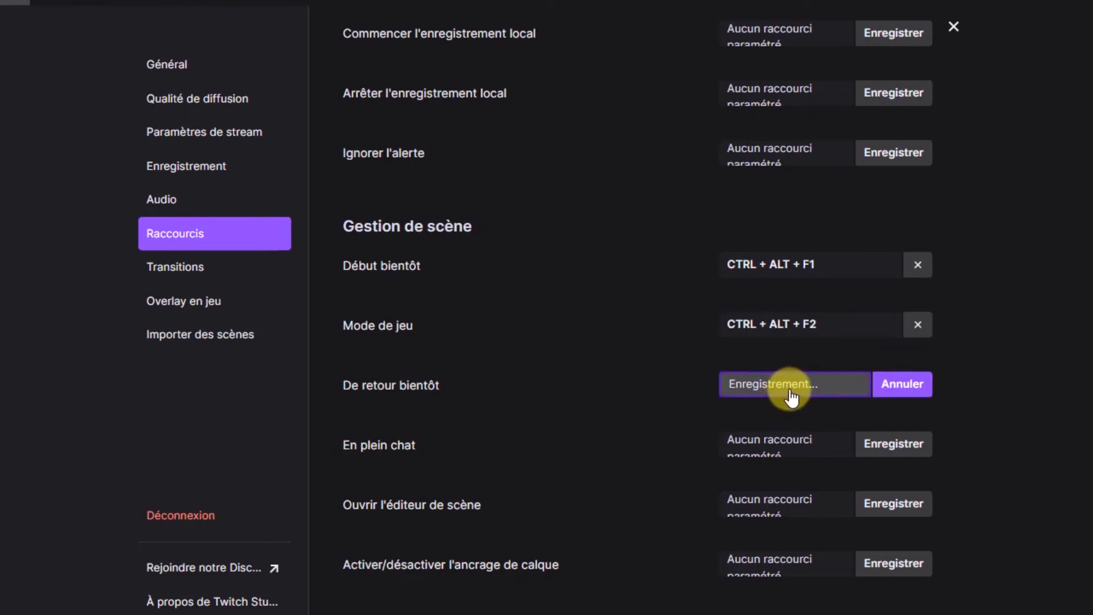
key("ctrl+alt+F3")
left_click(799, 444)
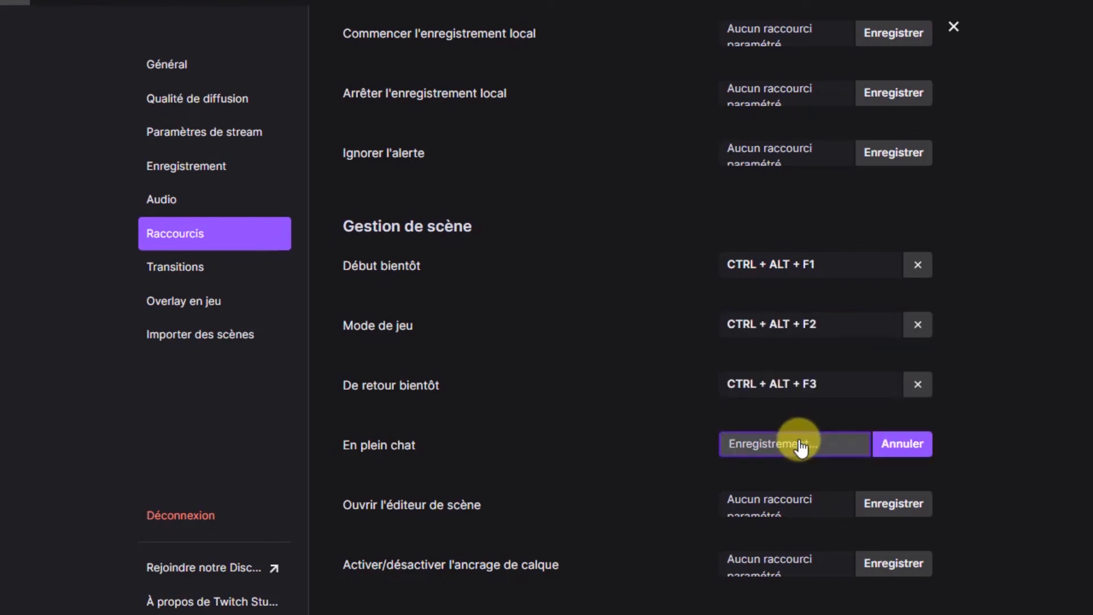
key("ctrl+alt+F4")
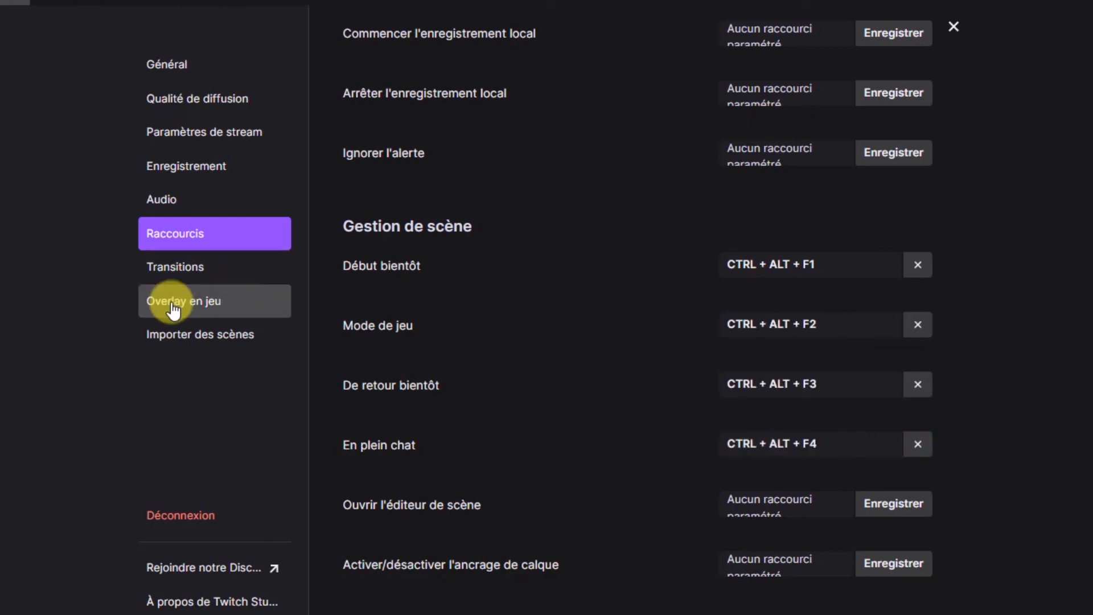
Preview the global scene transition, try the Moulin à vent animation, then set the animation to Balayage and close the settings
left_click(221, 286)
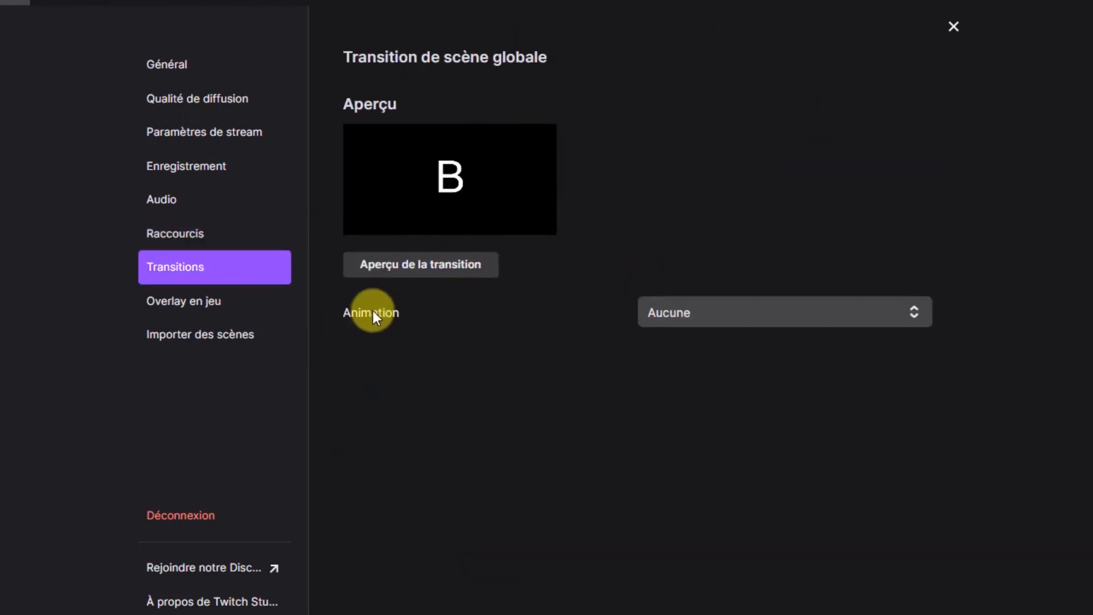
left_click(434, 274)
left_click(437, 275)
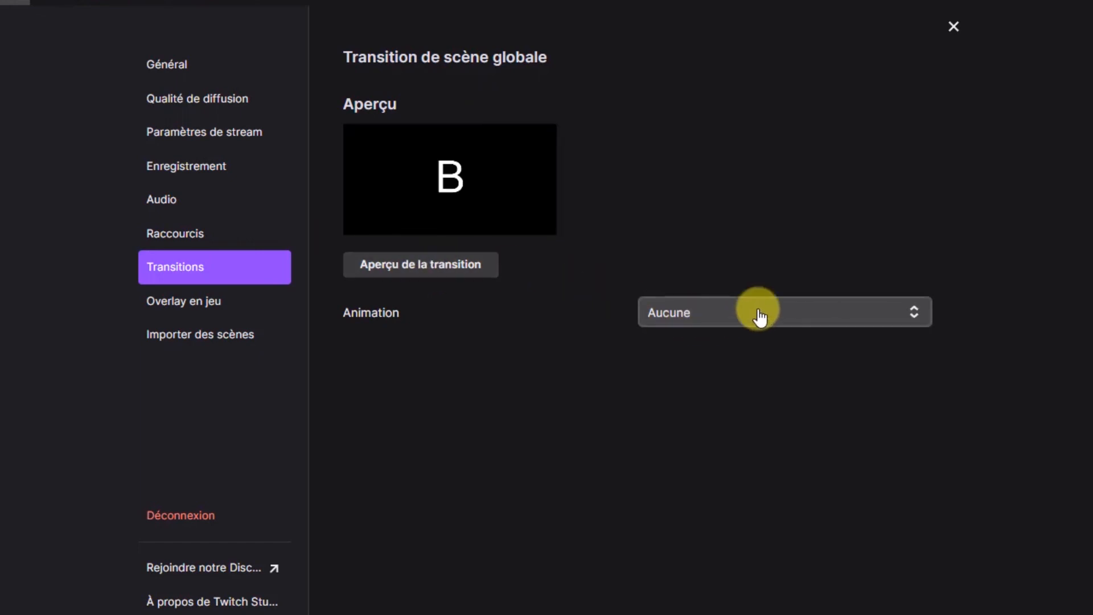
left_click(854, 312)
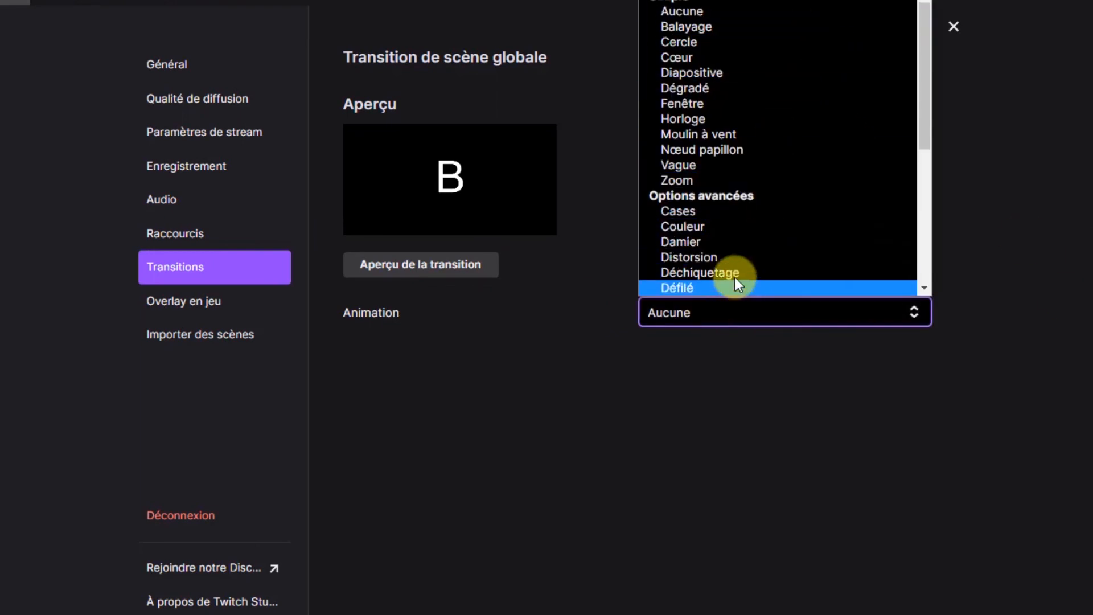
left_click(732, 135)
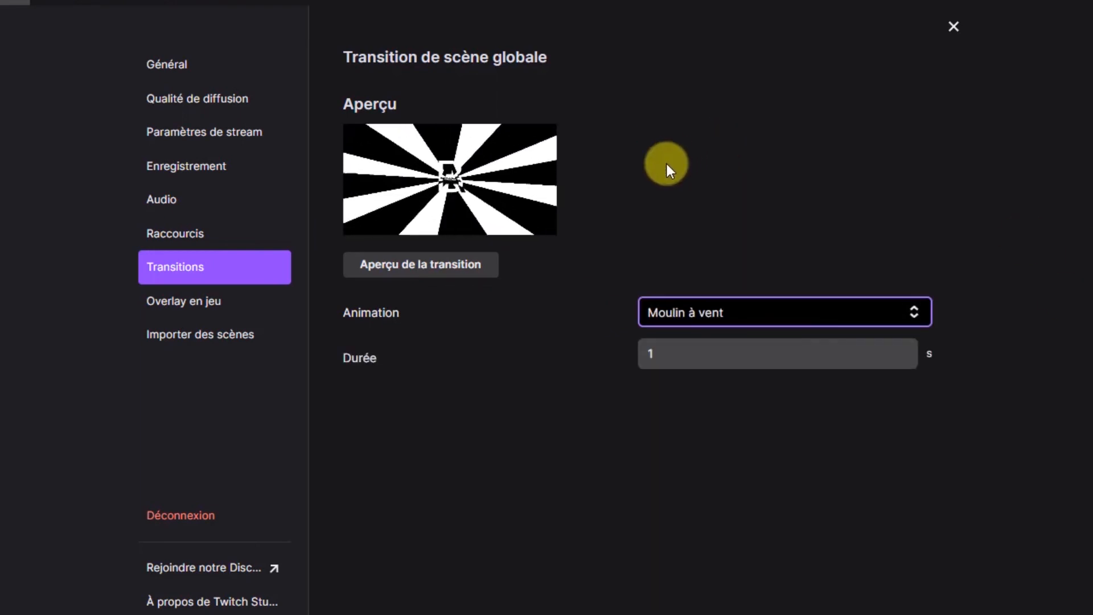
left_click(416, 266)
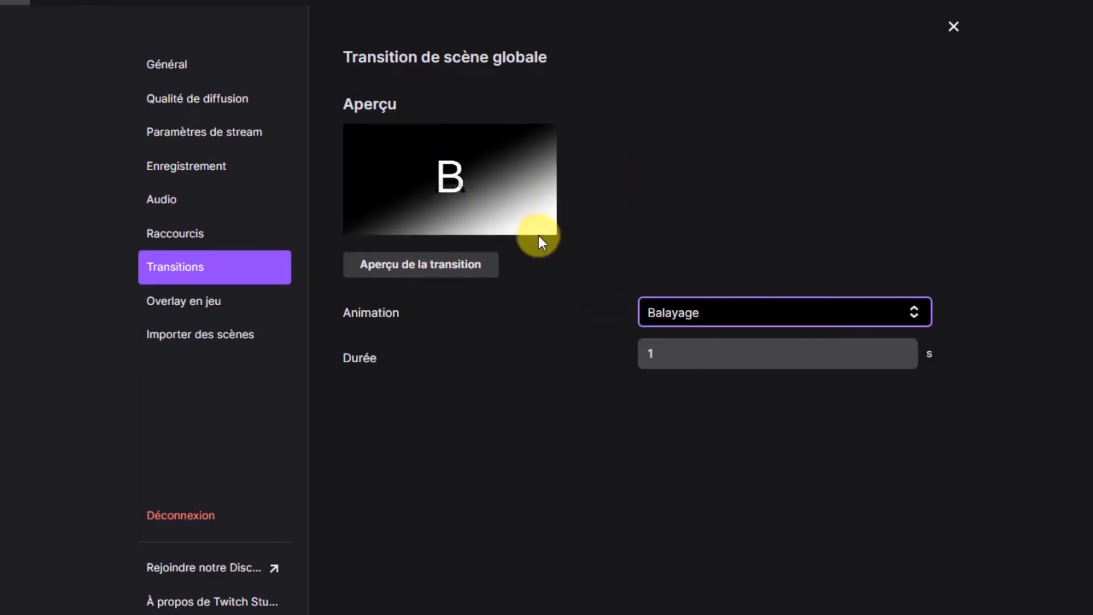
left_click(945, 28)
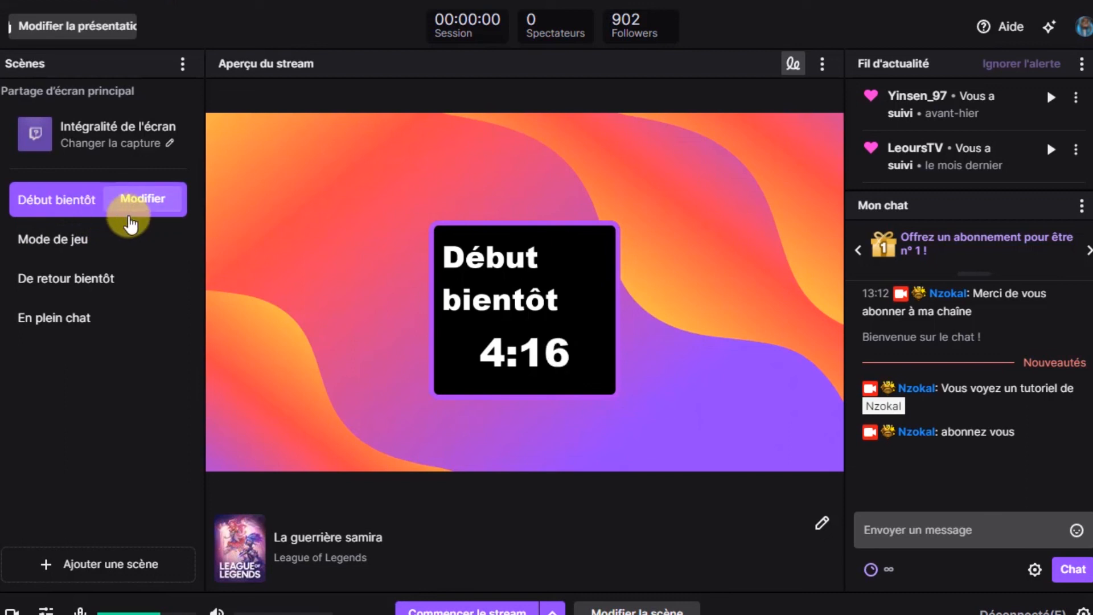
Test the transitions by switching to Mode de jeu, En plein chat, De retour bientôt, En plein chat again and back to Mode de jeu
left_click(132, 230)
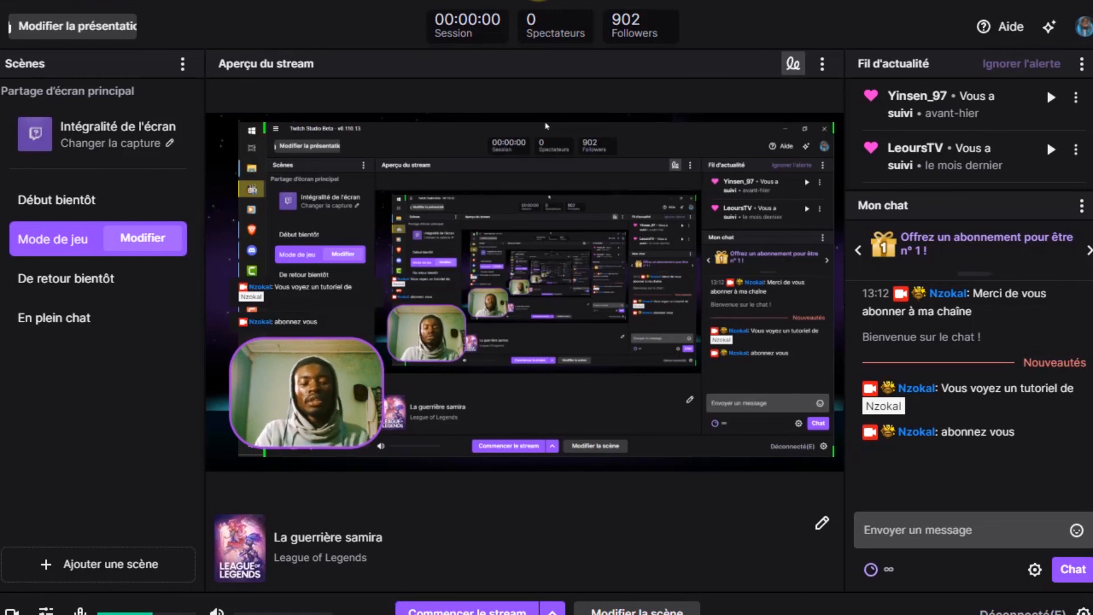
key("ctrl+4")
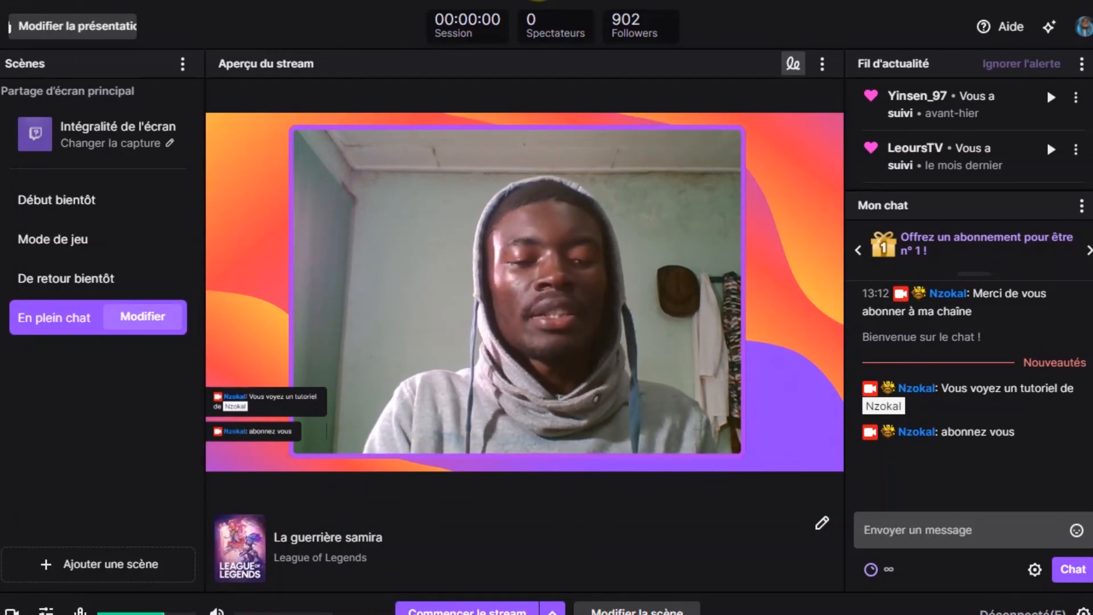
key("ctrl+3")
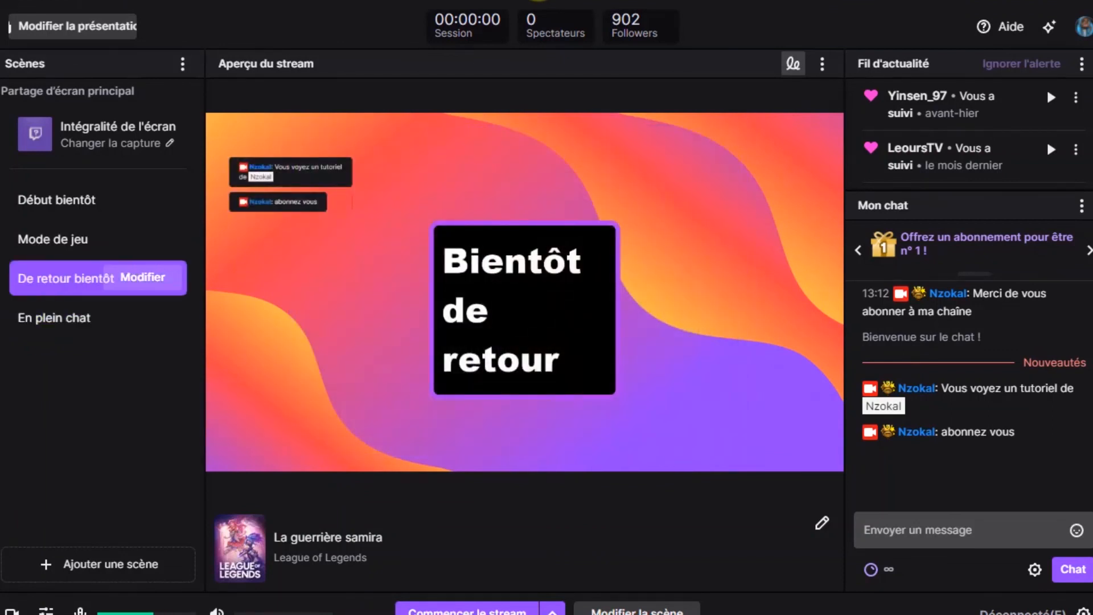
key("ctrl+4")
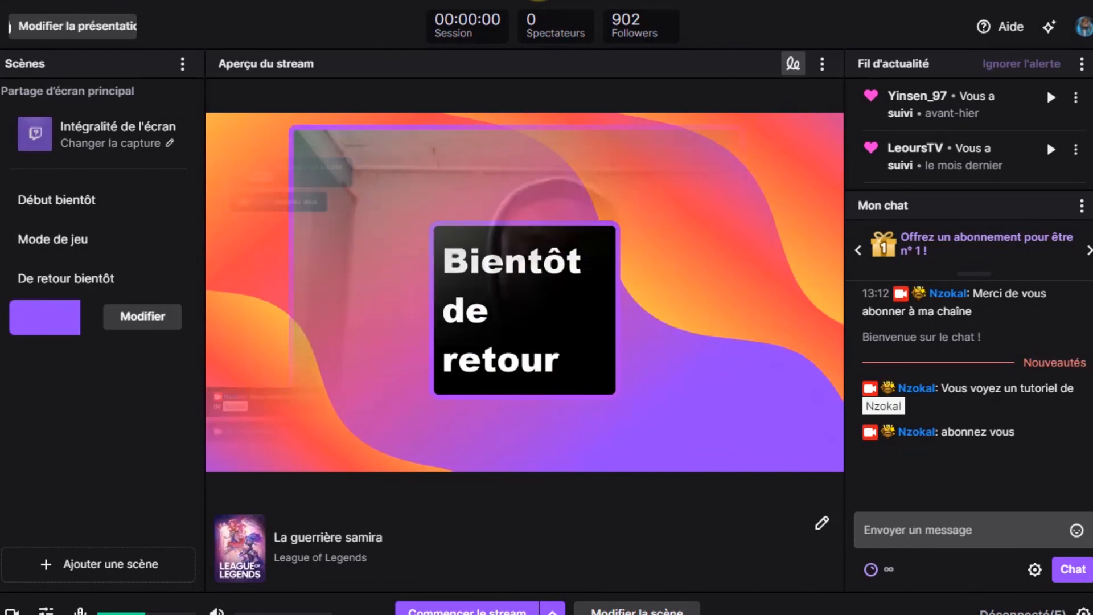
key("ctrl+2")
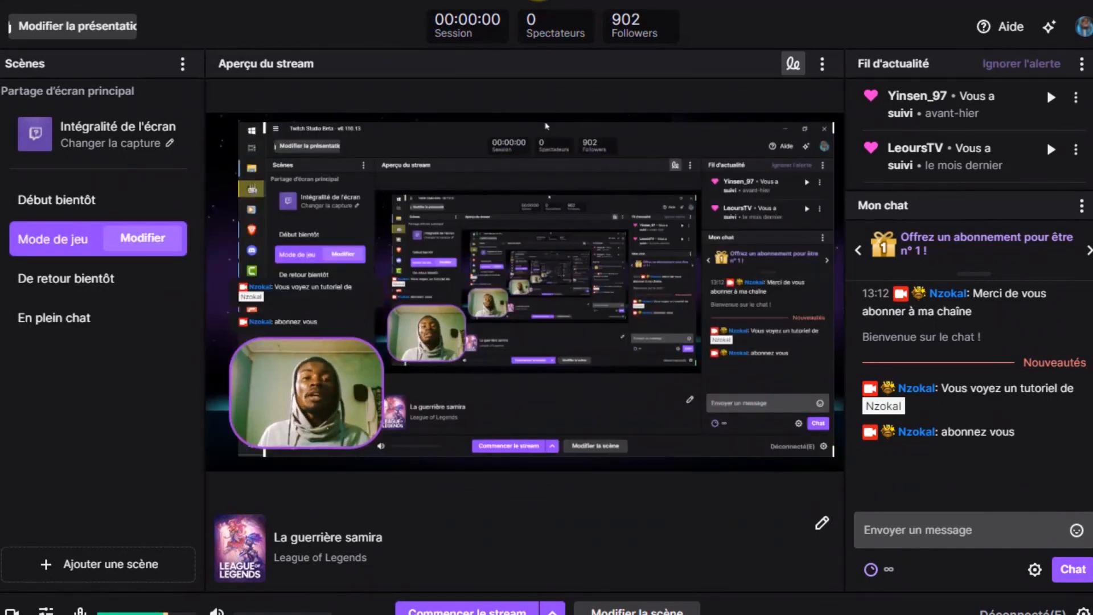